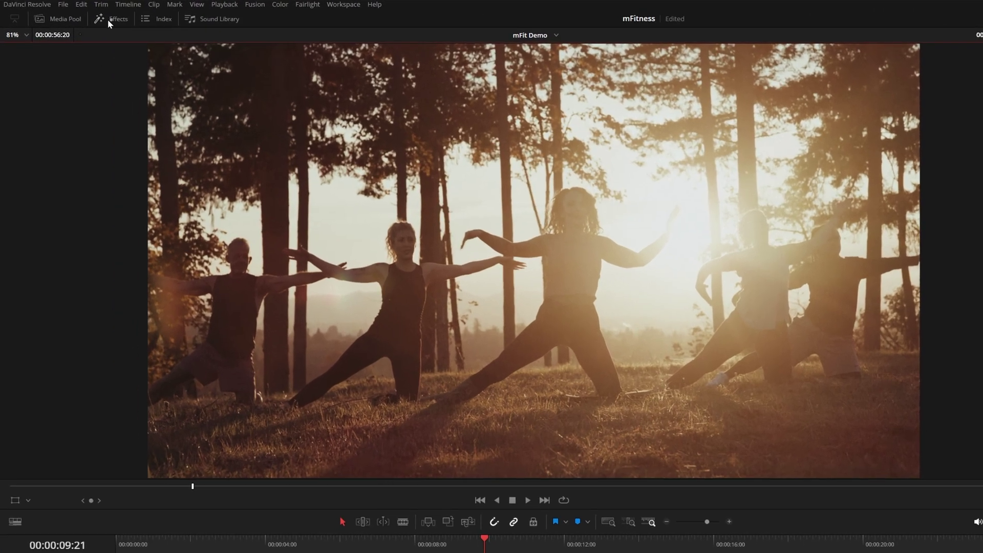
Step: Browse the mFitness title categories: Counters, Essentials, Icons, Infographics, Social Media and Typography
left_click(85, 16)
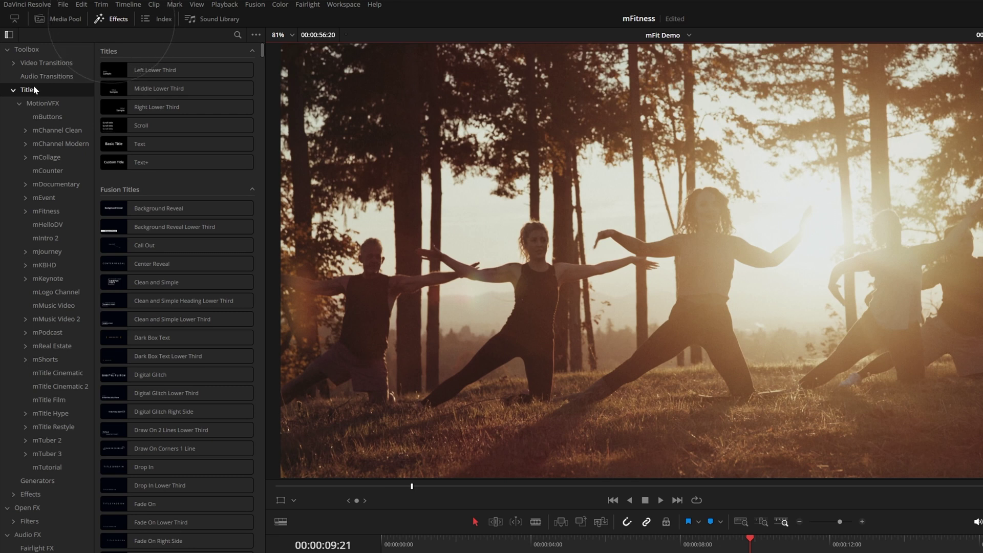
left_click(25, 211)
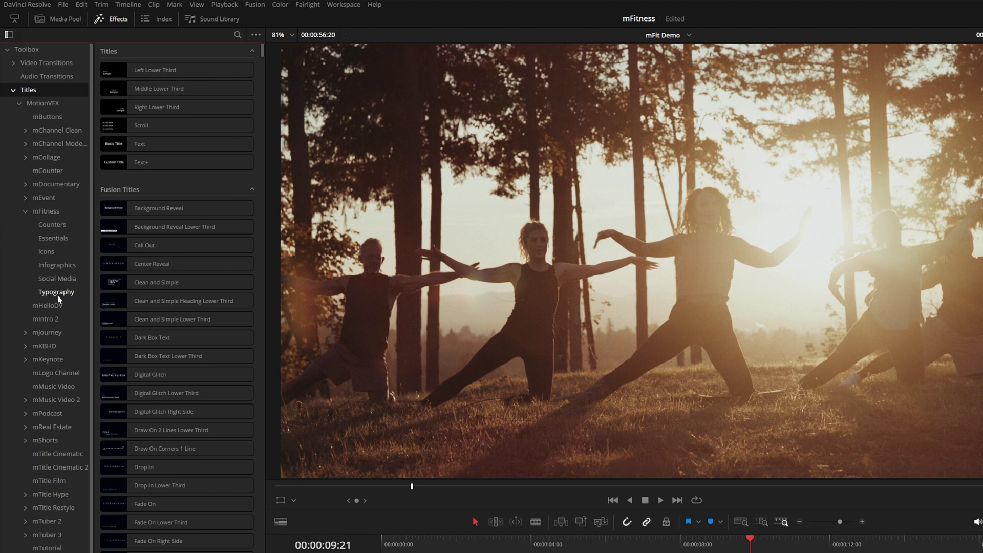
left_click(53, 226)
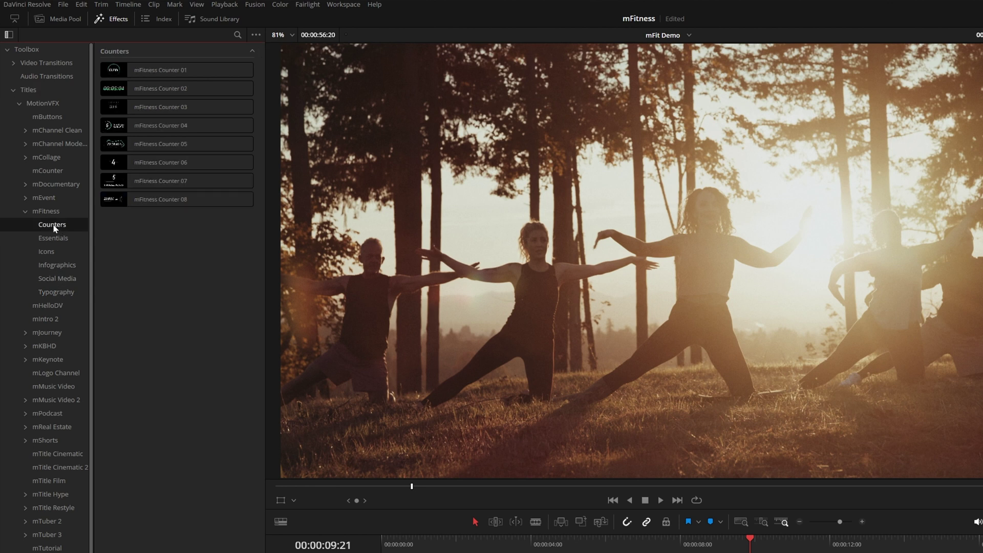
left_click(57, 240)
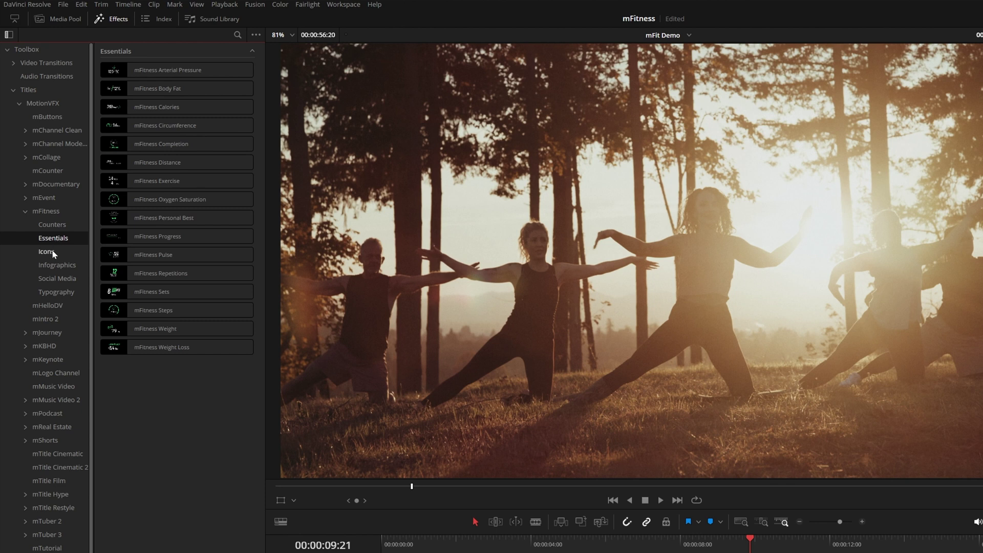
left_click(53, 253)
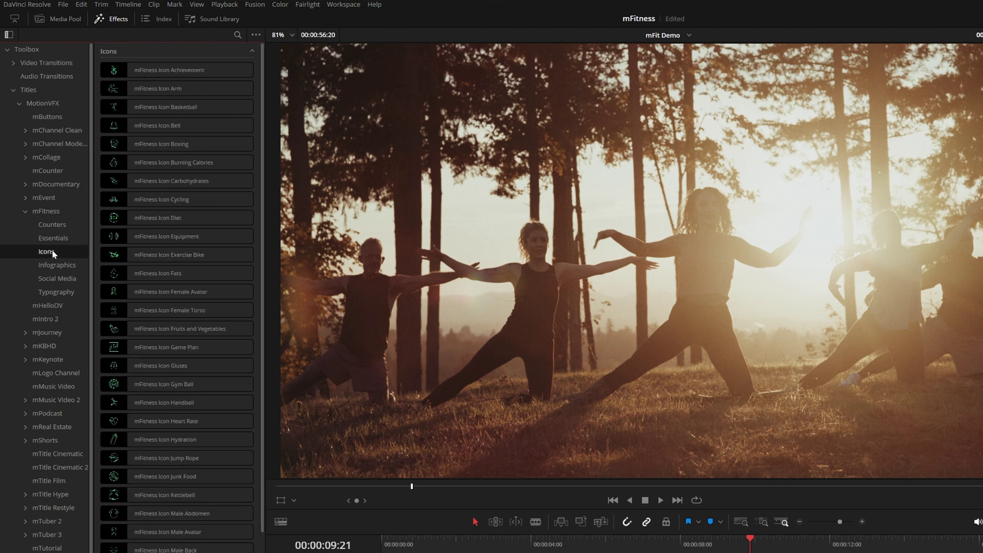
left_click(55, 265)
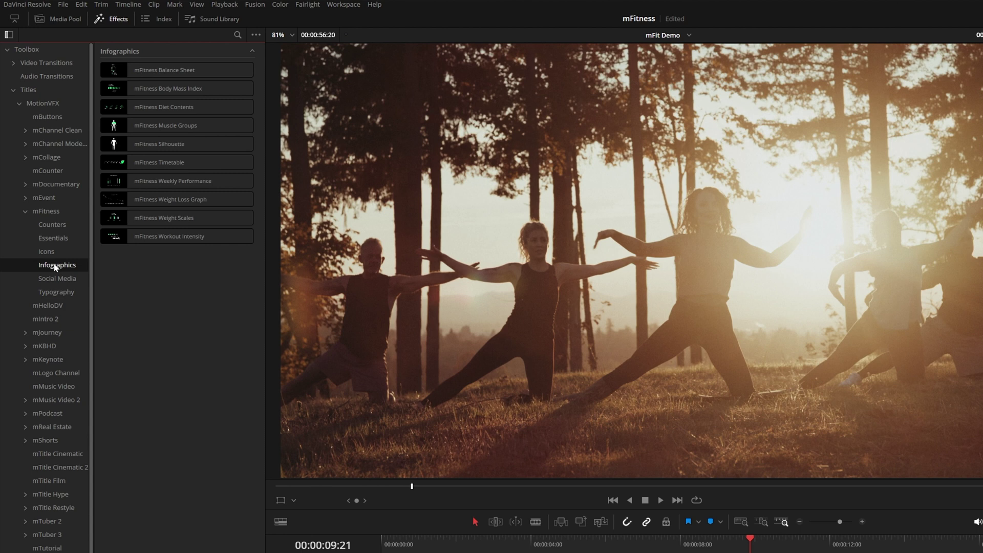
left_click(66, 280)
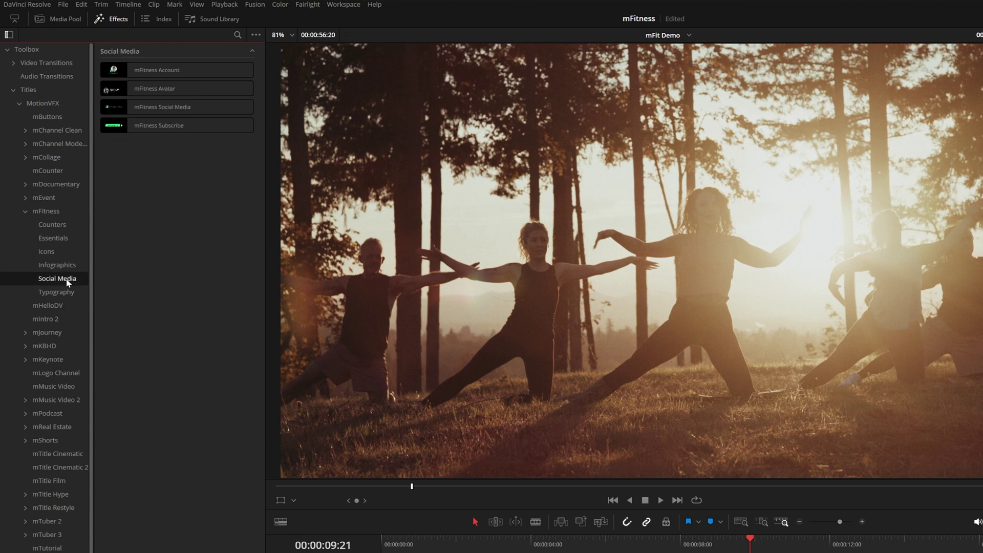
left_click(70, 294)
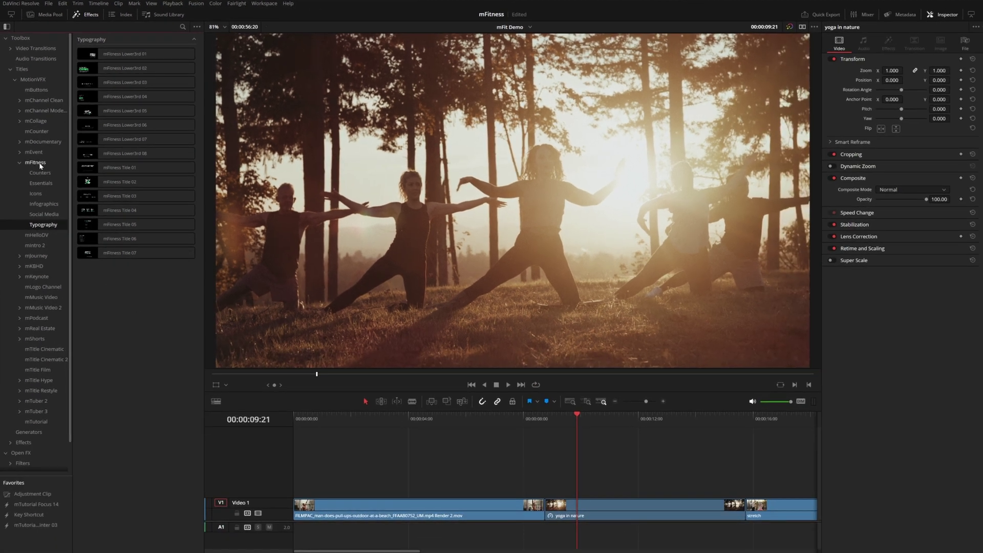
Step: List all mFitness titles without the category sidebar and place mFitness Counter 07 on a track above the pull-ups clip
left_click(51, 214)
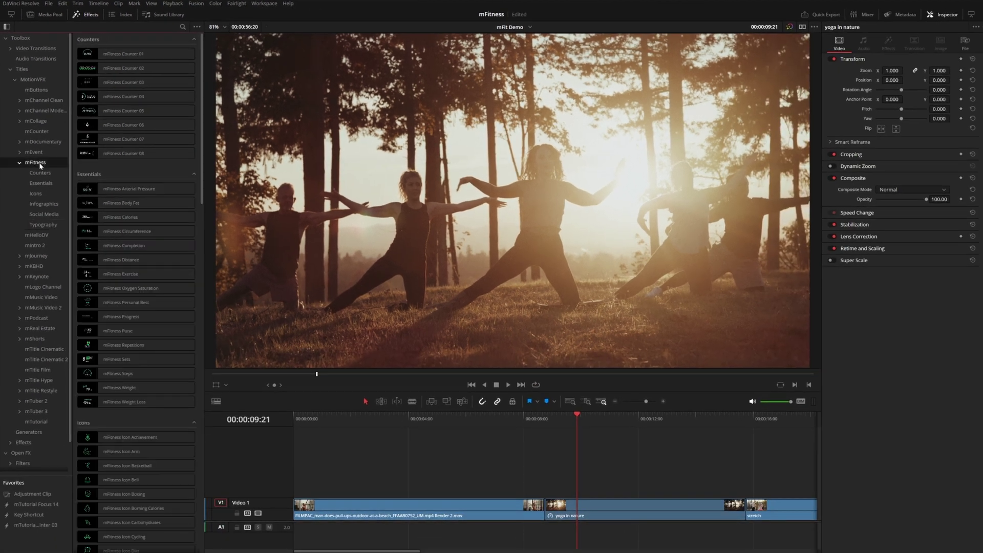
left_click(6, 28)
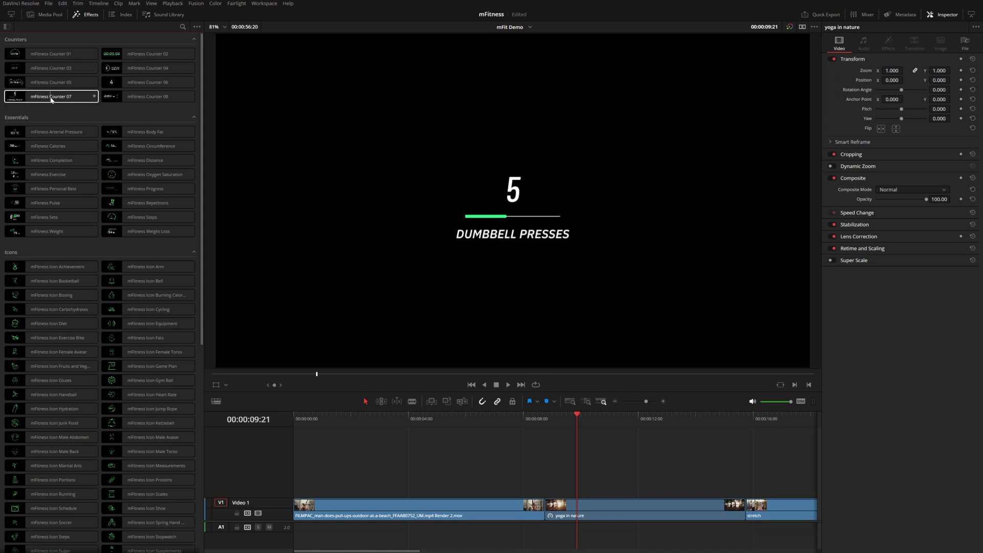
left_click_drag(55, 100, 361, 487)
Step: Select the Counter 07 clip and play it back from its start over the pull-ups footage
left_click(364, 418)
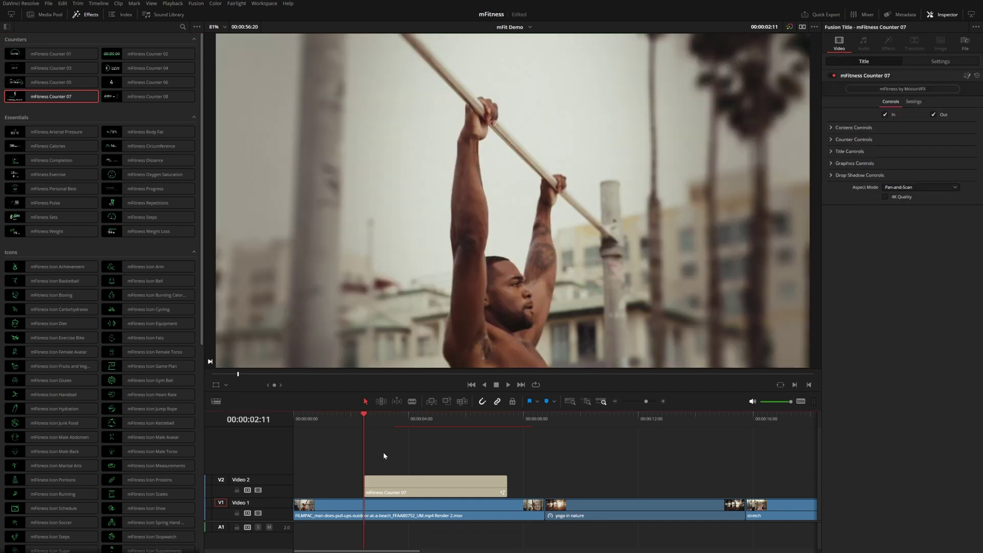
left_click(392, 487)
key("space")
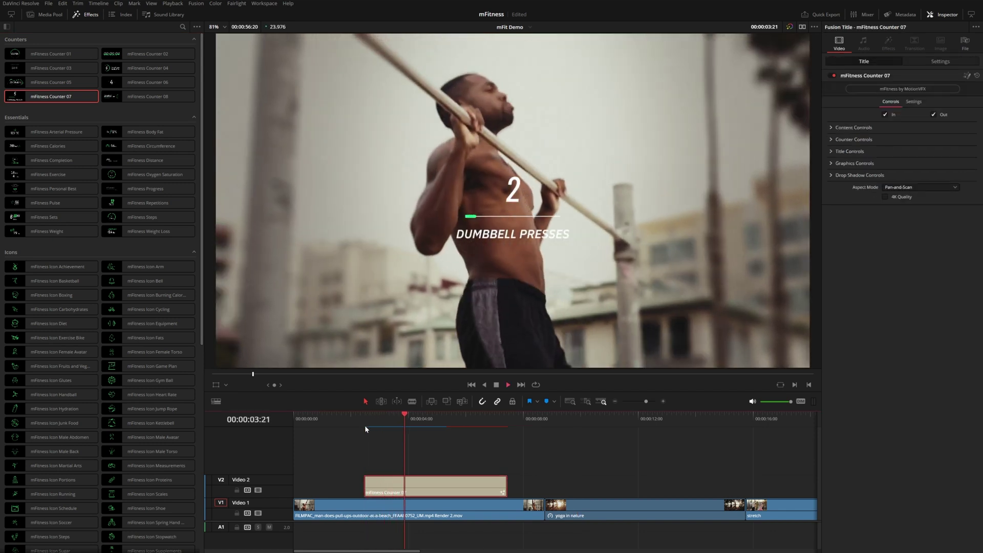
key("space")
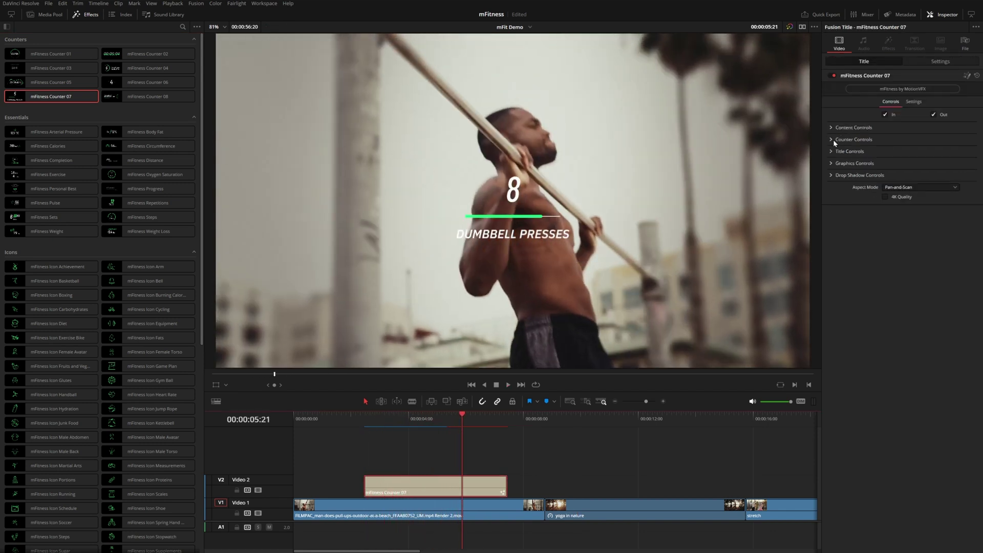
Step: Set the counter's NumberSelect value to 3 and play the title back from its start
left_click(831, 140)
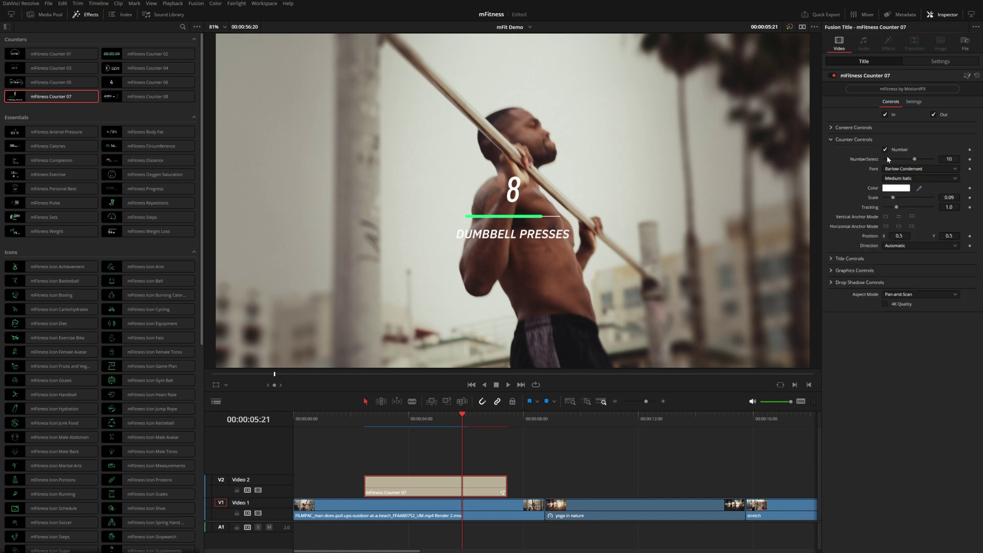
left_click(949, 159)
left_click(365, 424)
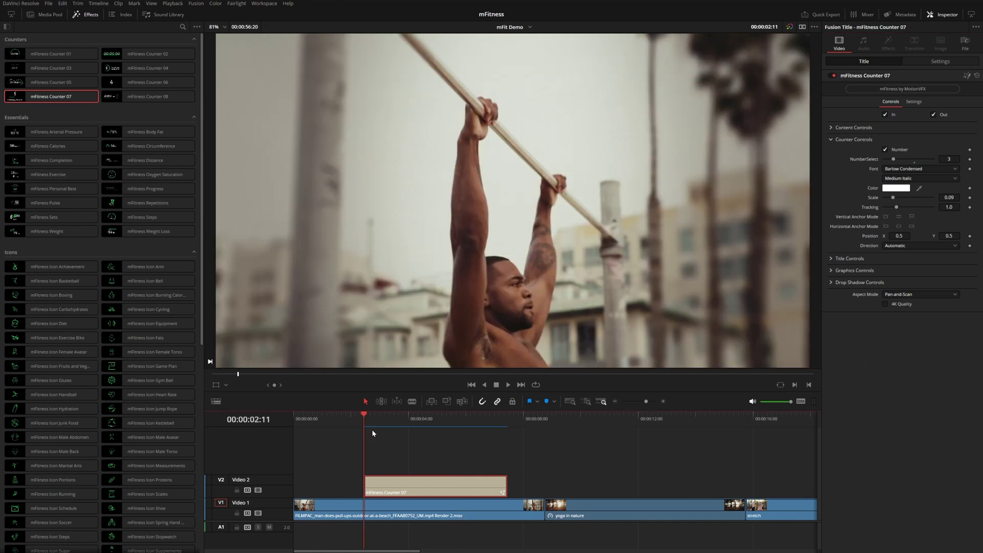
key("space")
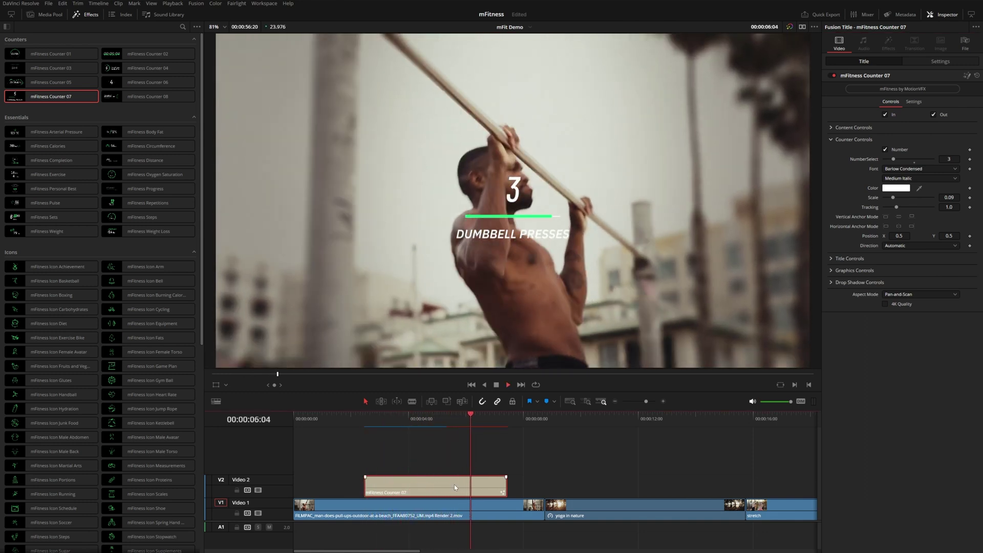
key("space")
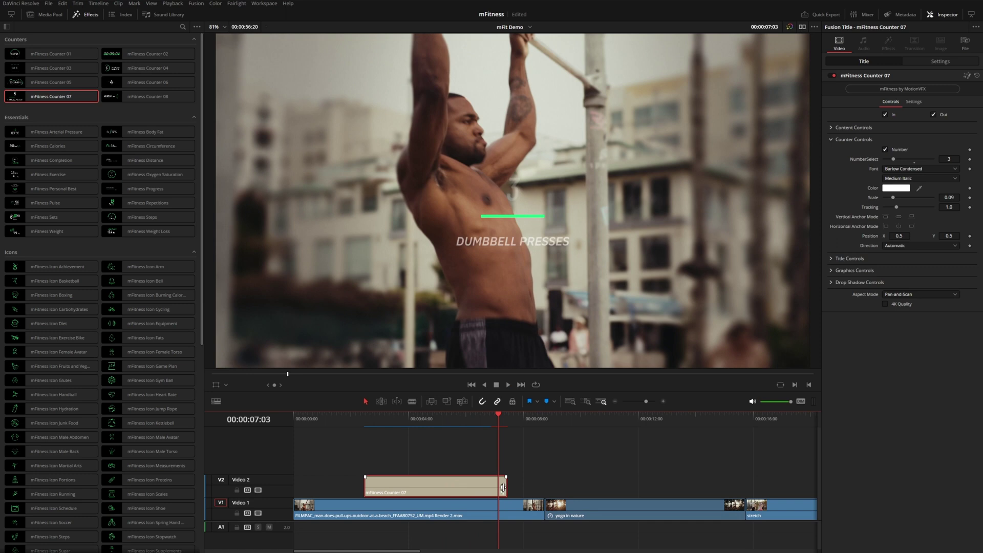
Step: Stretch the counter title from about two seconds to the end of the pull-ups clip and disable its Out animation, checking the playback
left_click_drag(503, 487, 535, 491)
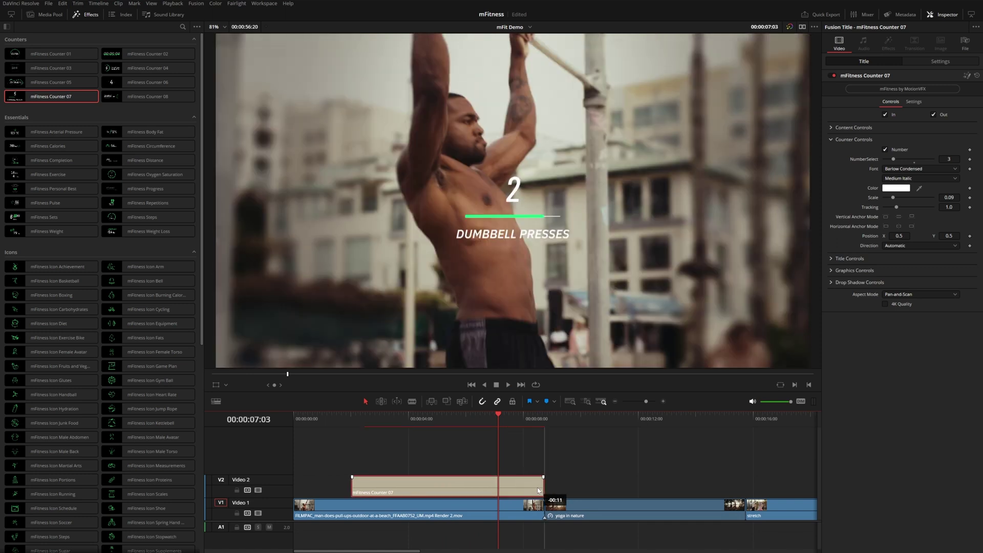
left_click(933, 115)
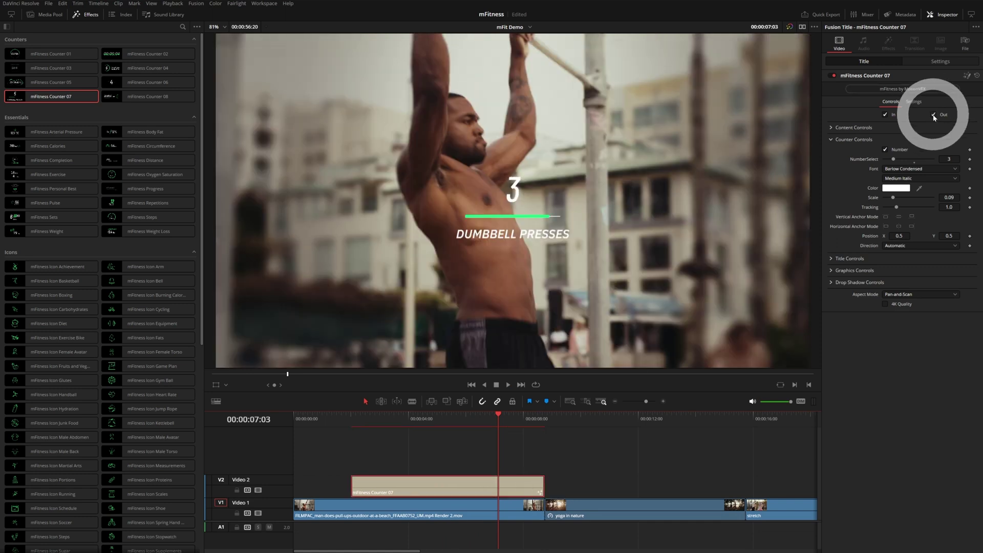
left_click(349, 417)
key("space")
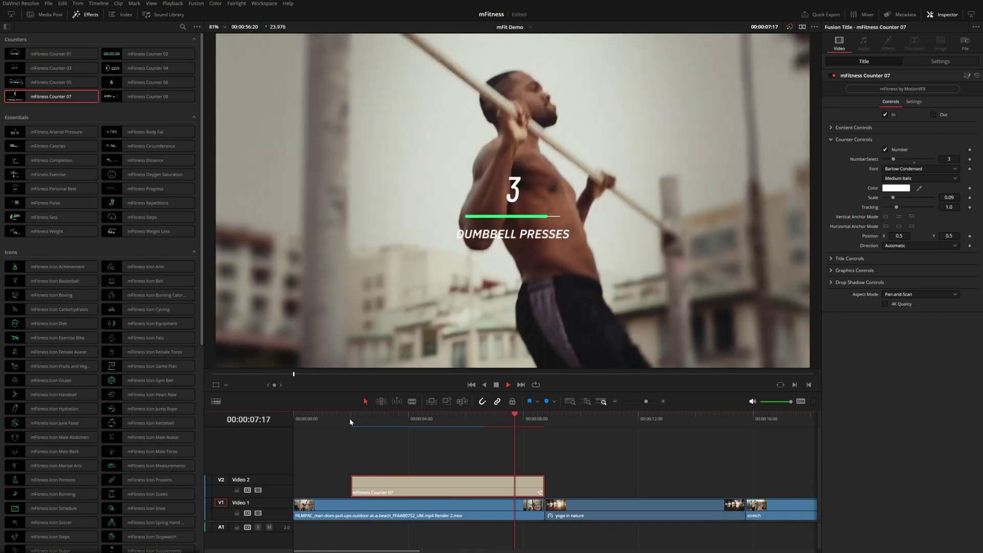
Step: At 00:00:04:01, set the counter's Content Position X to 0.21 and Content Scale to 0.894
left_click_drag(349, 419, 409, 420)
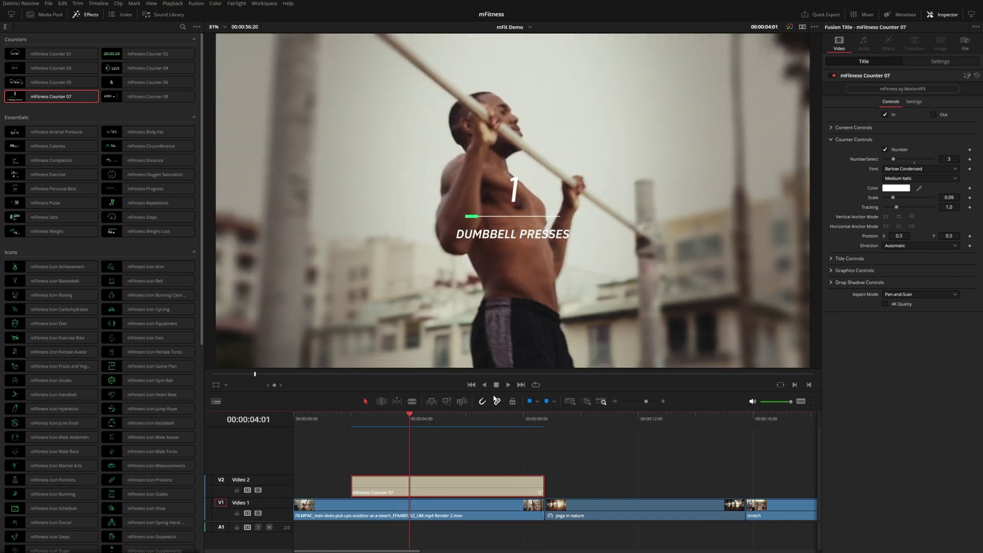
left_click(831, 127)
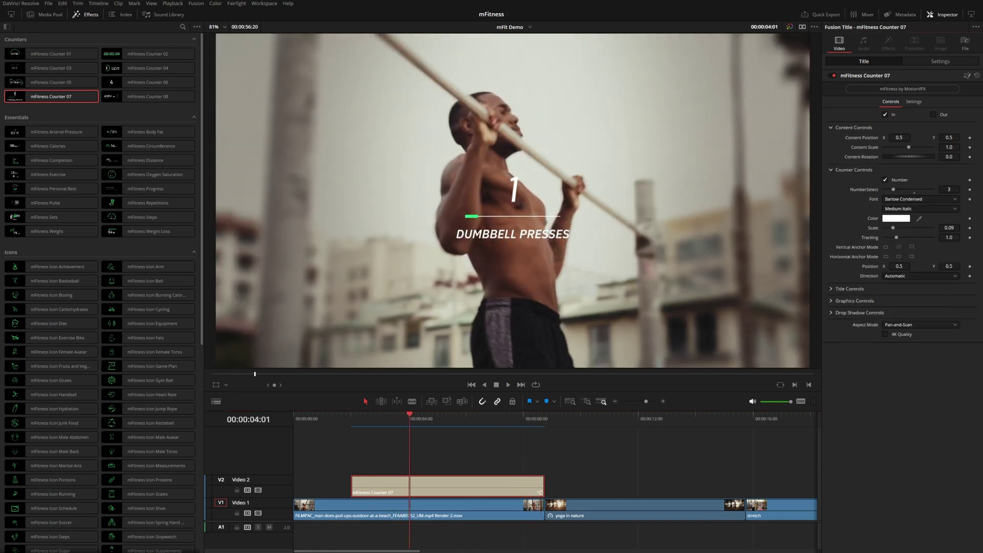
left_click_drag(899, 137, 863, 137)
left_click_drag(949, 147, 946, 146)
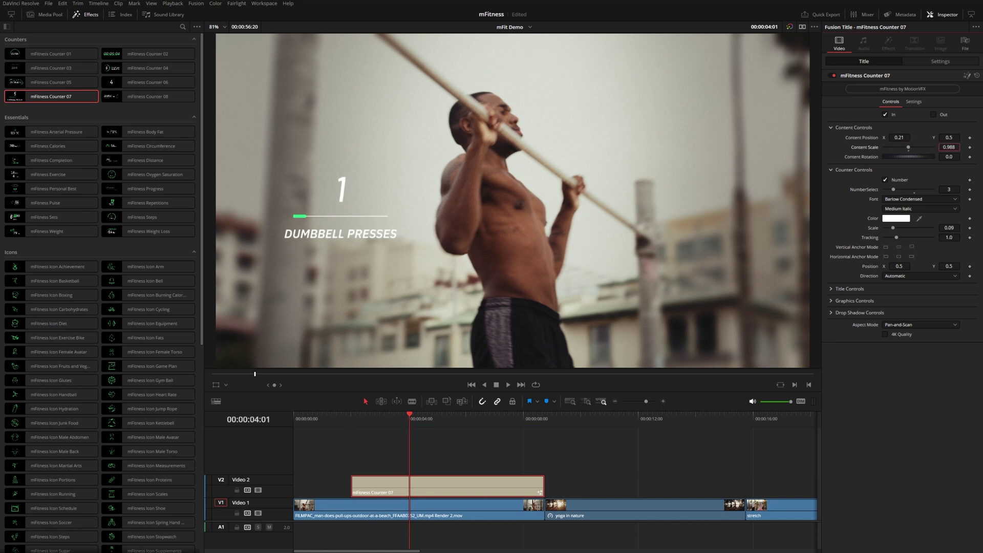
scroll(949, 147, "down", 8)
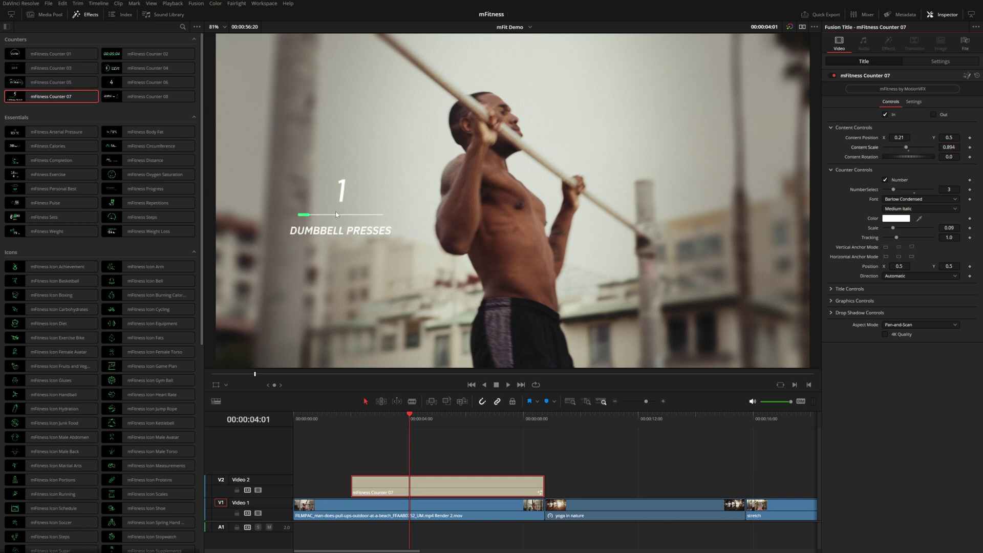
Step: Use the Fusion Overlay to move the counter into the upper-left area of the frame and scale it down
left_click(227, 385)
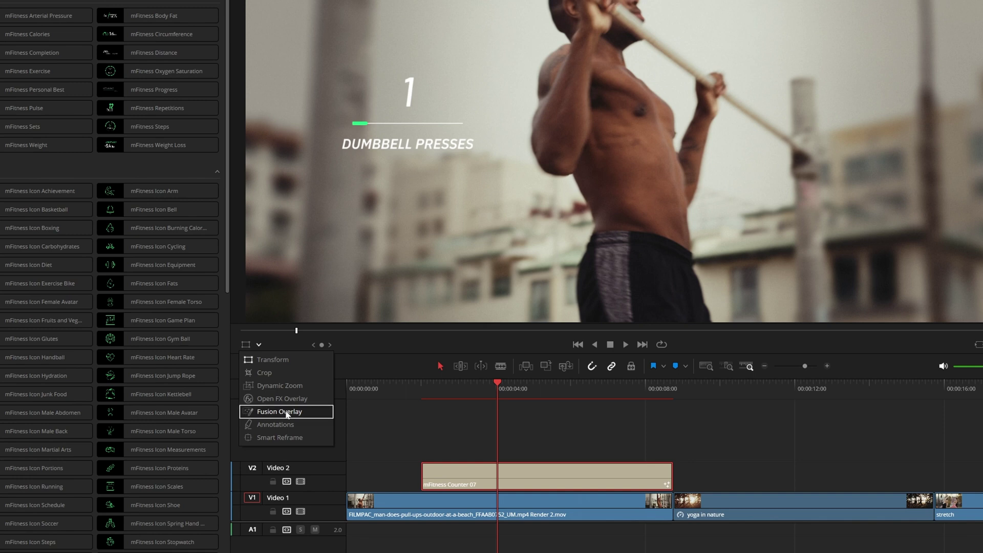
left_click(286, 412)
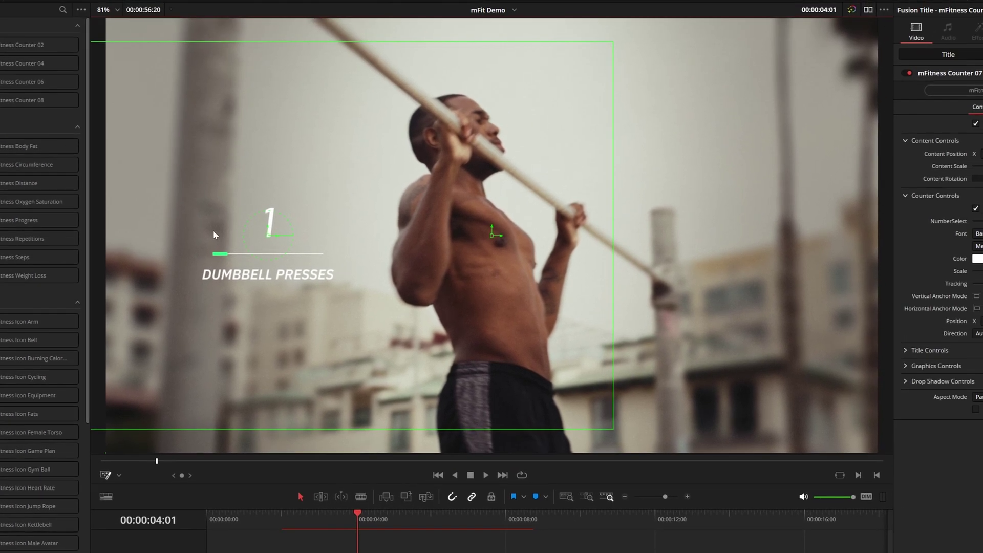
left_click_drag(270, 238, 241, 148)
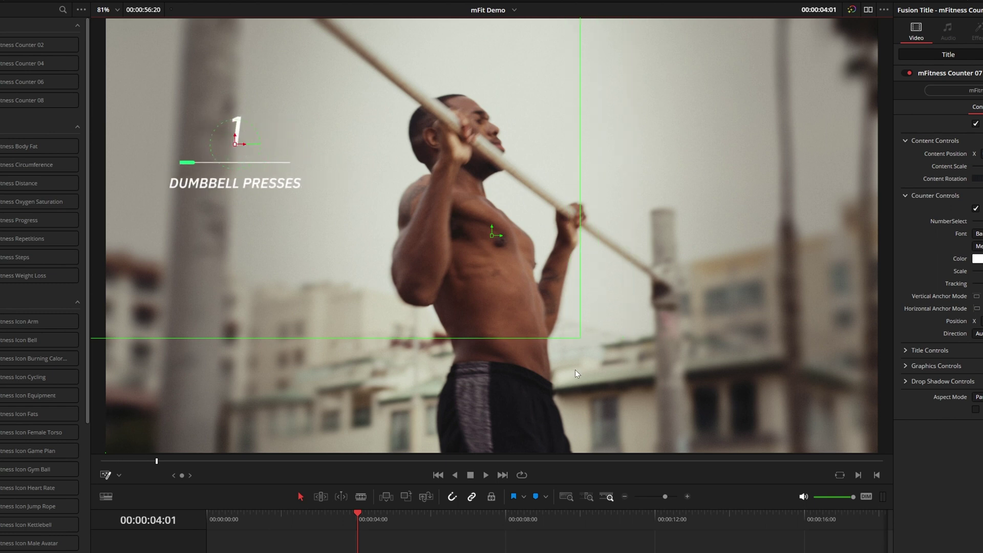
left_click_drag(578, 336, 503, 284)
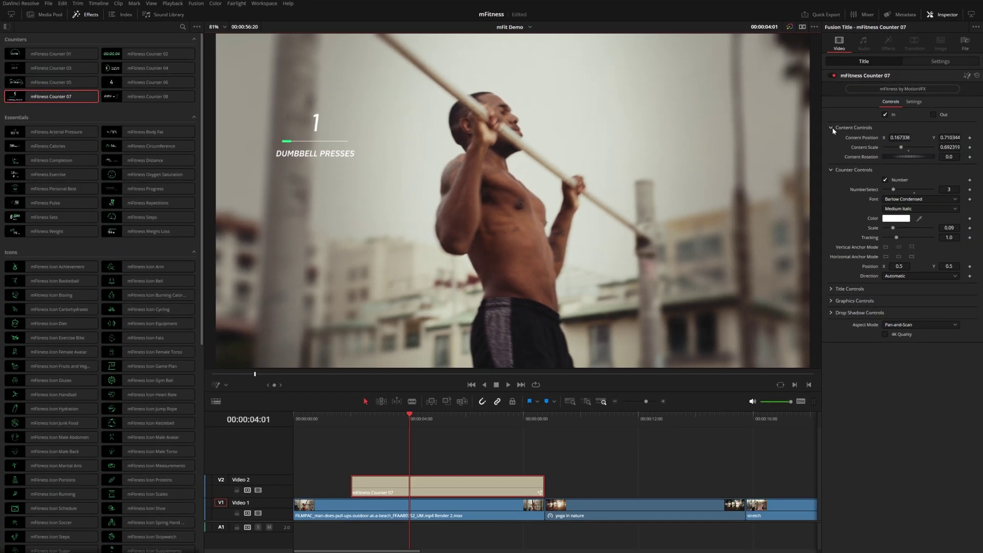
Step: Change the counter's title text to PULL-UPS with a title scale of 0.0457 and play back the result
left_click(889, 137)
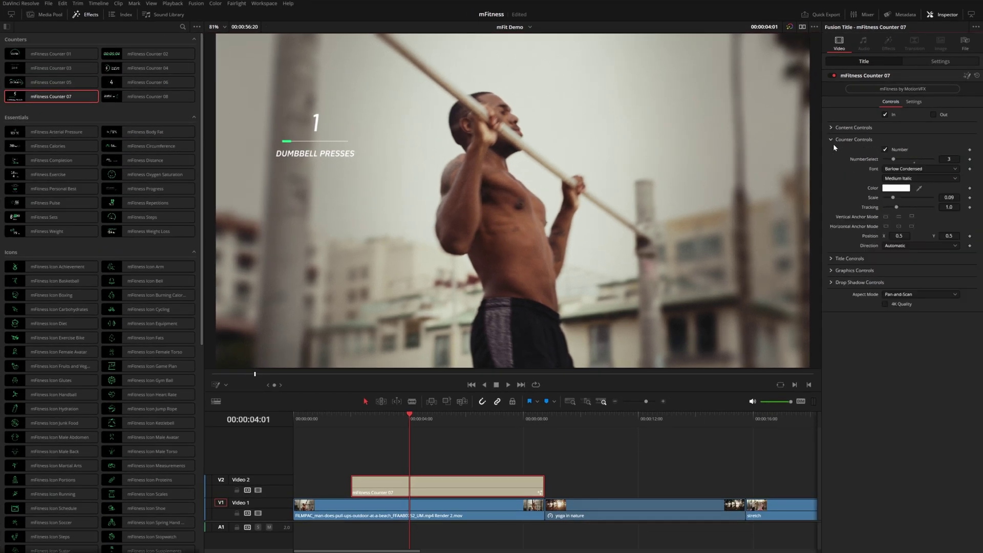
left_click(832, 258)
key("Caps_Lock")
type("PUL")
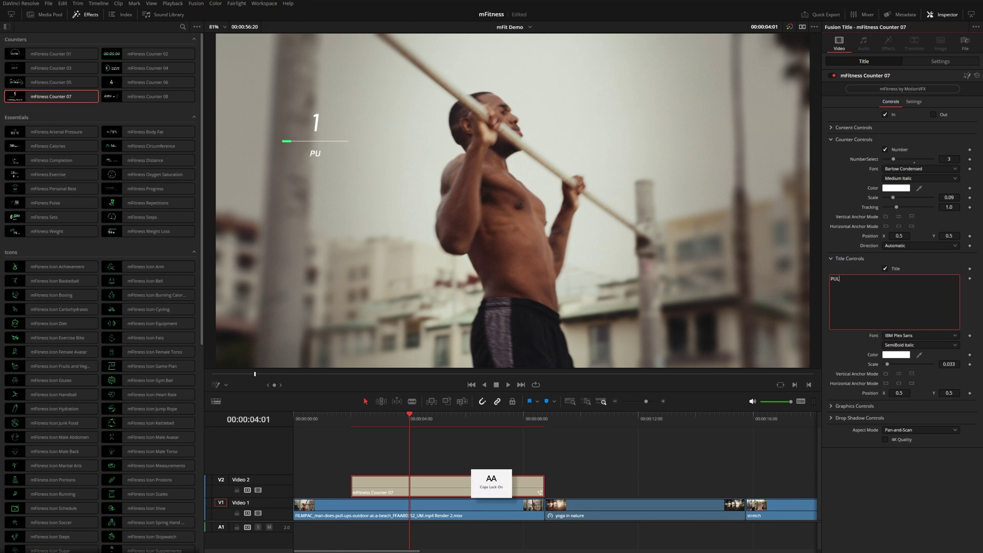
type("L-UPS")
left_click_drag(948, 364, 955, 364)
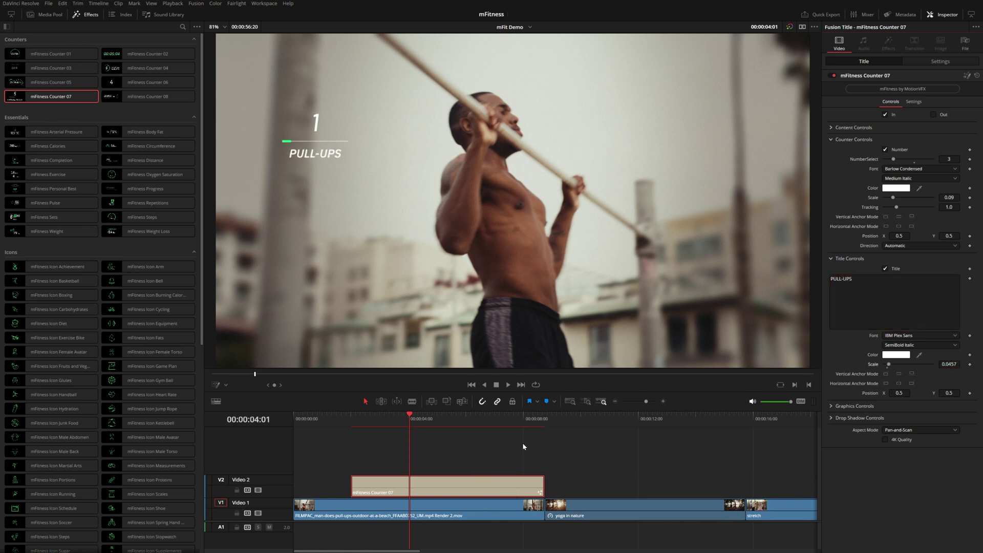
key("space")
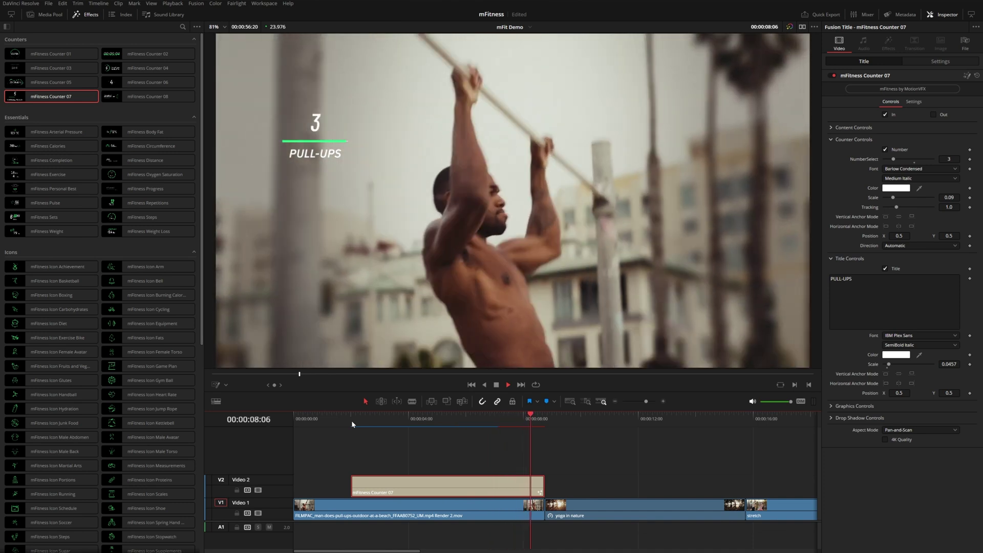
key("space")
Step: Try hiding the pull-ups counter's Progress Bar and moving its title with the Position Y value
left_click(832, 259)
left_click(836, 141)
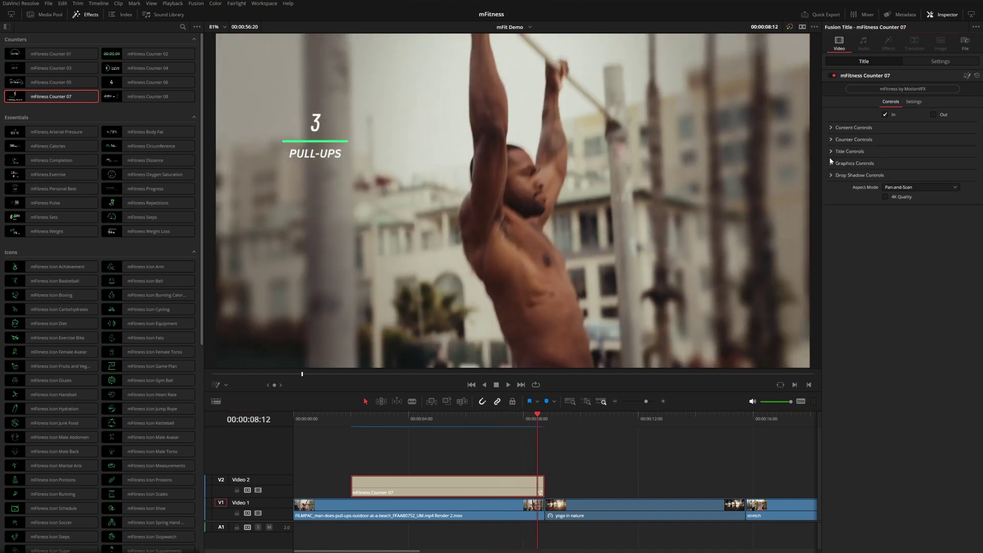
left_click(832, 163)
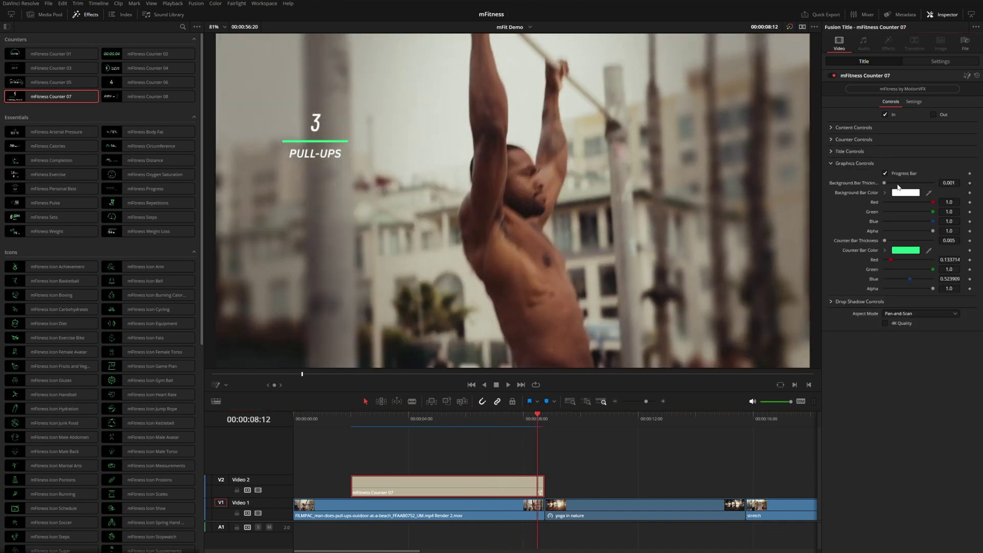
left_click(886, 173)
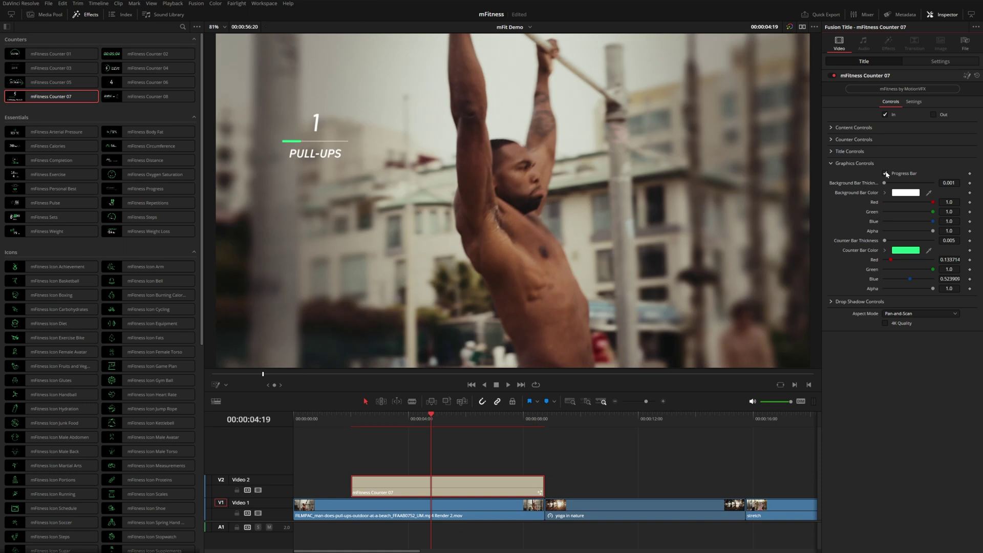
left_click(832, 151)
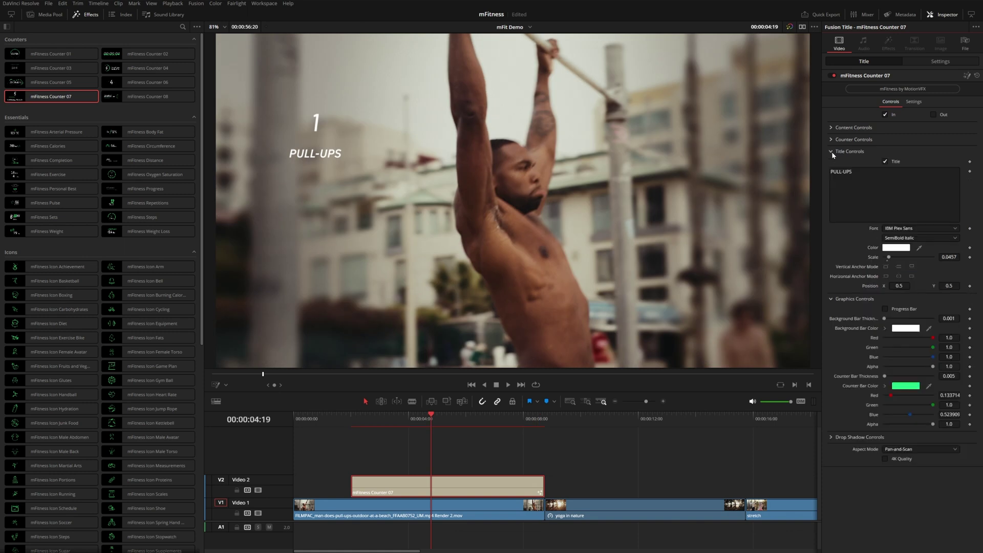
left_click_drag(948, 286, 976, 285)
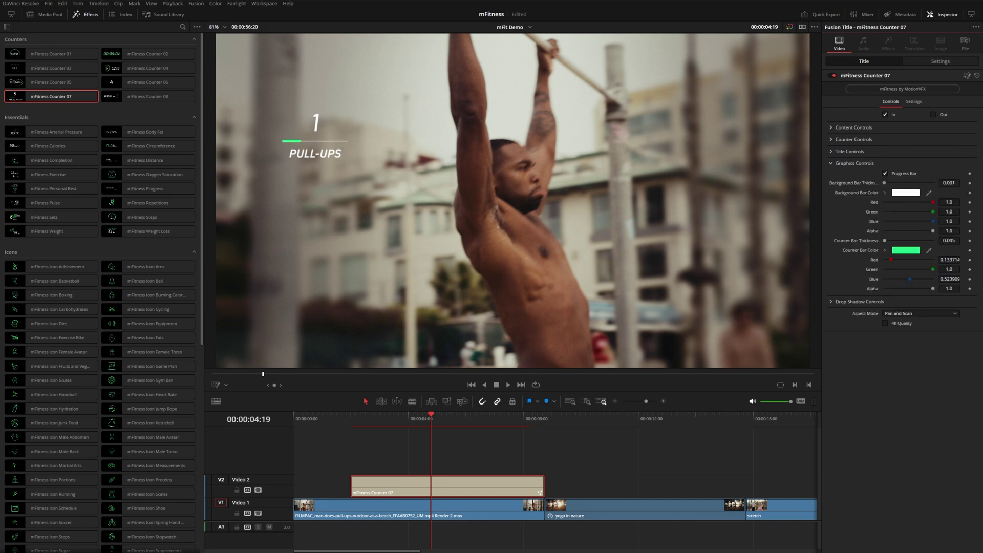
Step: Try a Background Bar Thickness of 0.0 for the pull-ups counter
left_click(886, 195)
mouse_move(884, 200)
left_mouse_down()
mouse_move(883, 212)
mouse_move(946, 199)
mouse_move(882, 183)
left_mouse_up()
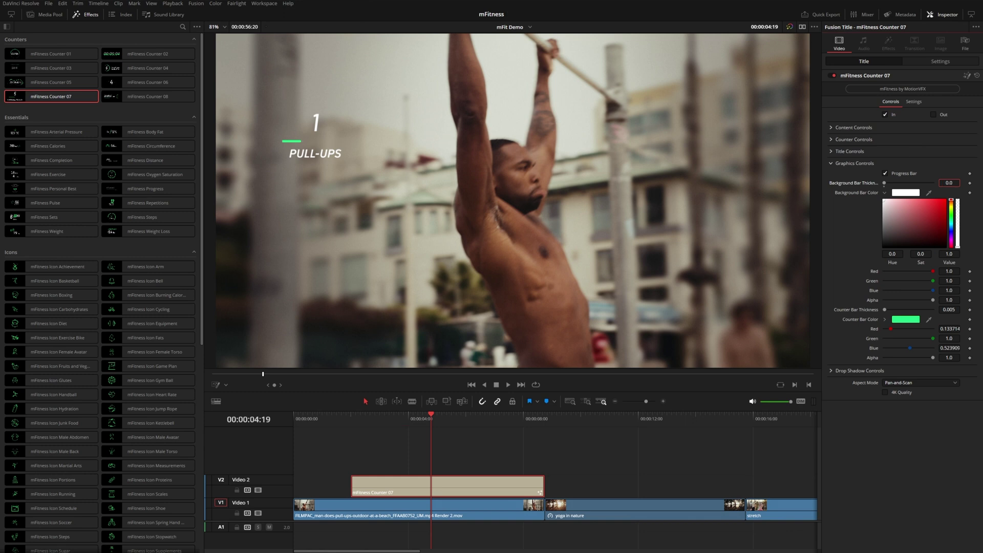
Step: Recolour the Counter Bar red, reduce its thickness to 0.0021 and play back the pull-ups counter
left_click(885, 319)
left_click_drag(953, 339, 952, 326)
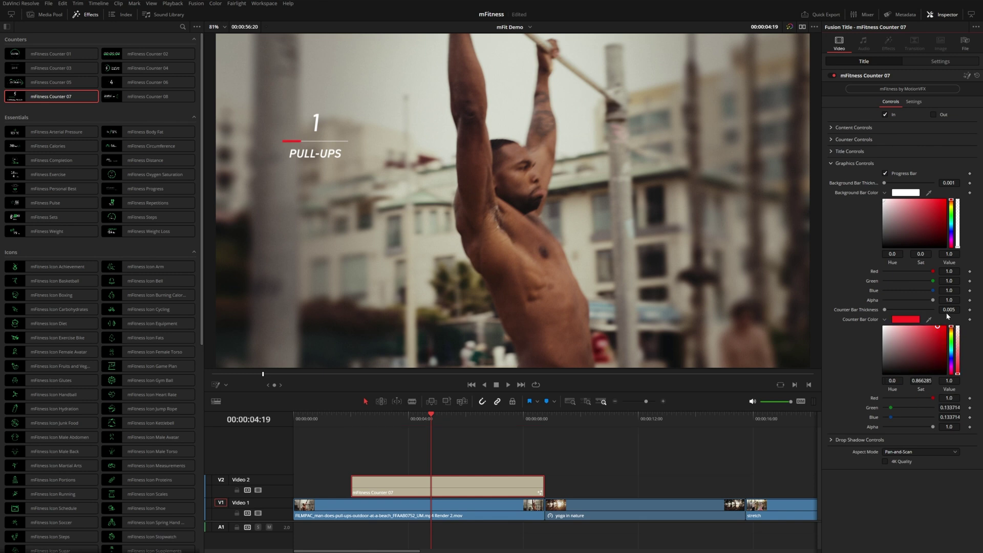
left_click_drag(885, 310, 884, 310)
left_click(354, 422)
key("space")
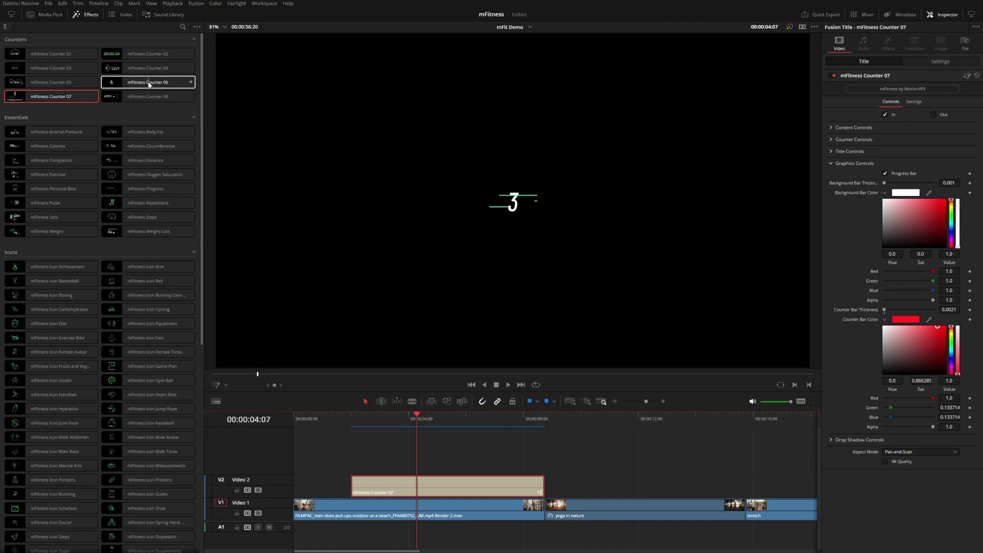
Step: Place mFitness Counter 02 on Video 3 aligned with the pull-ups counter's start and extend it to a length of 06:05
left_click(186, 83)
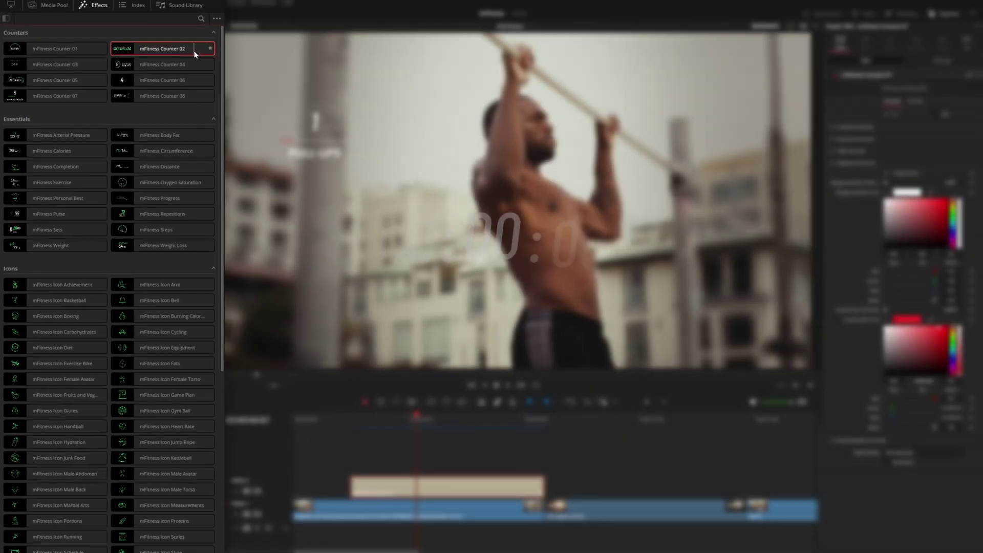
left_click_drag(221, 47, 353, 467)
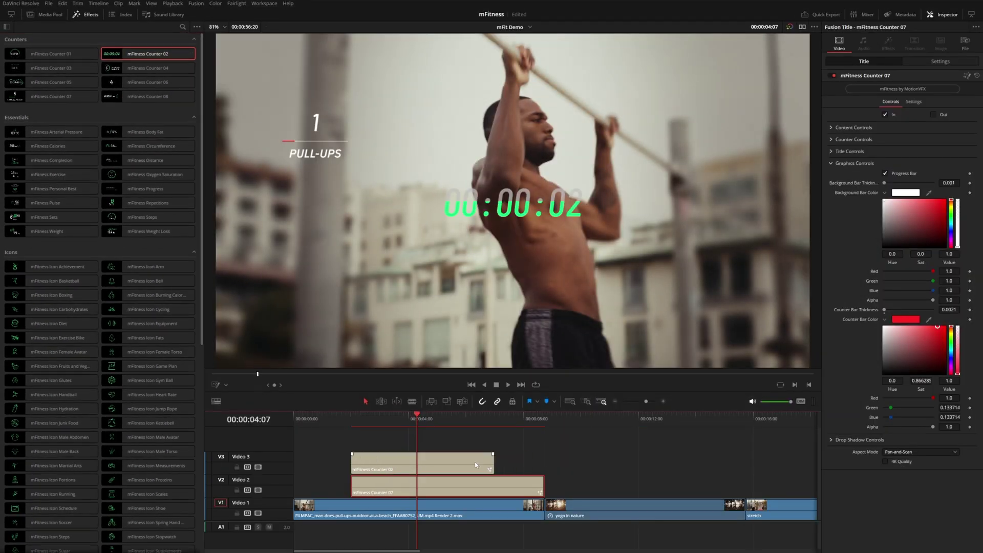
left_click(466, 462)
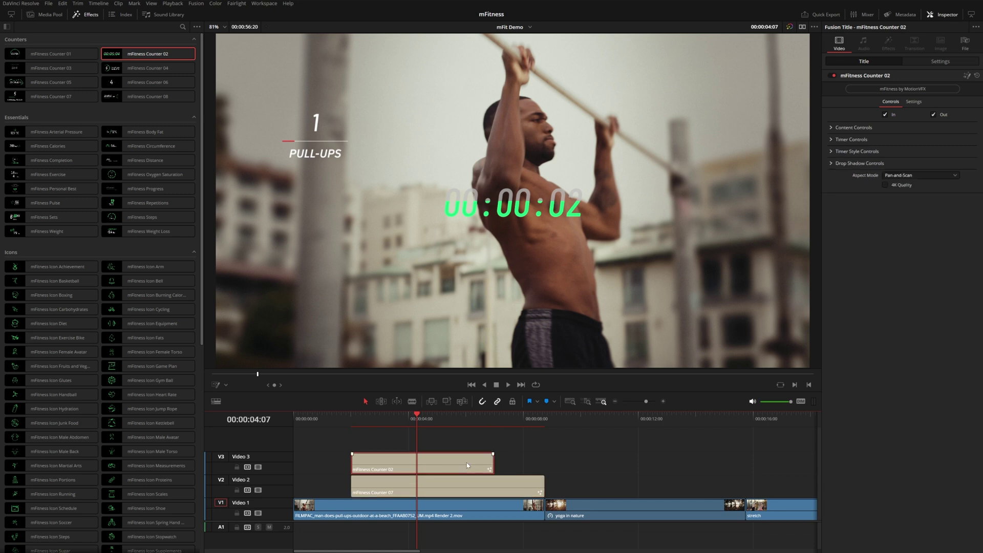
left_click_drag(491, 462, 541, 464)
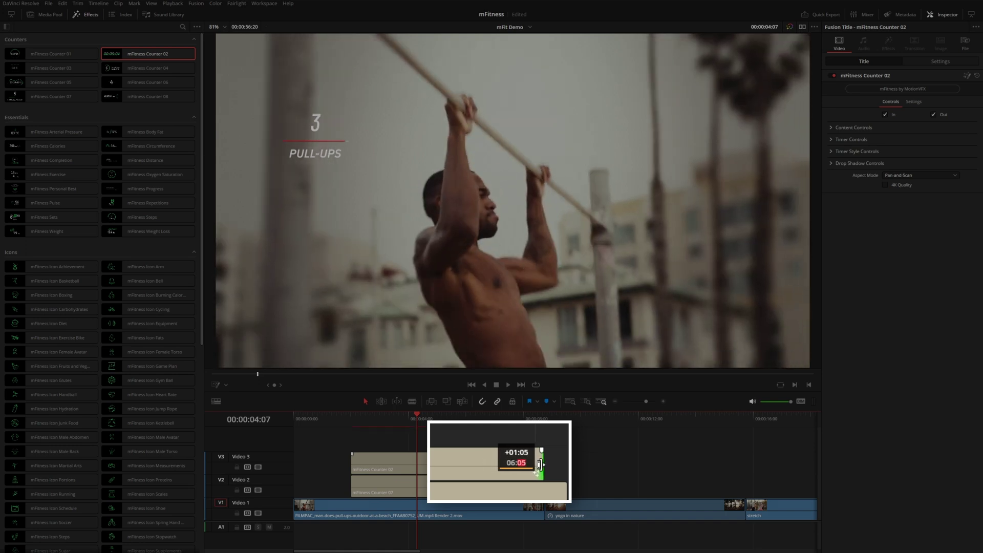
left_click_drag(539, 465, 527, 463)
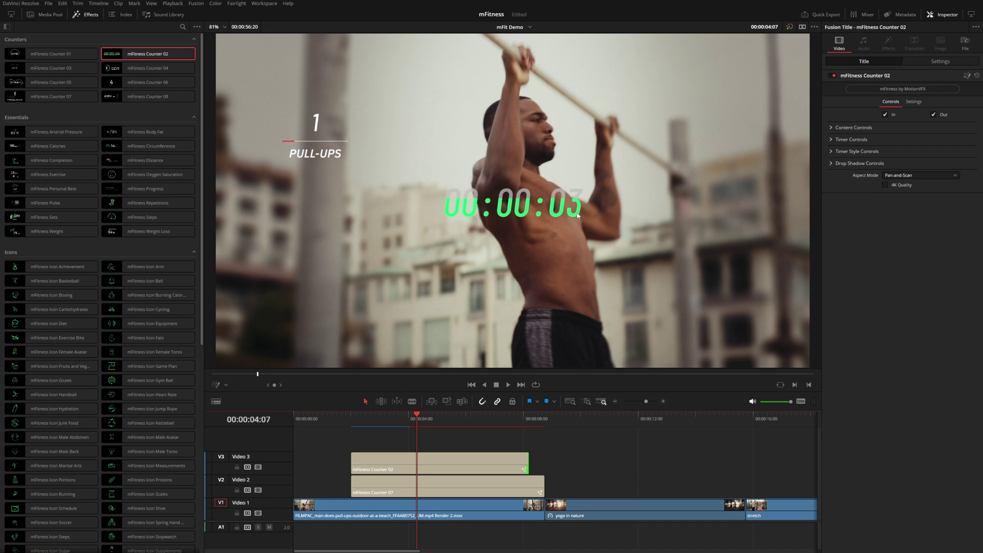
Step: Set the clip duration of mFitness Counter 02 to 00:00:07:00 and play back the countdown
left_click(491, 465)
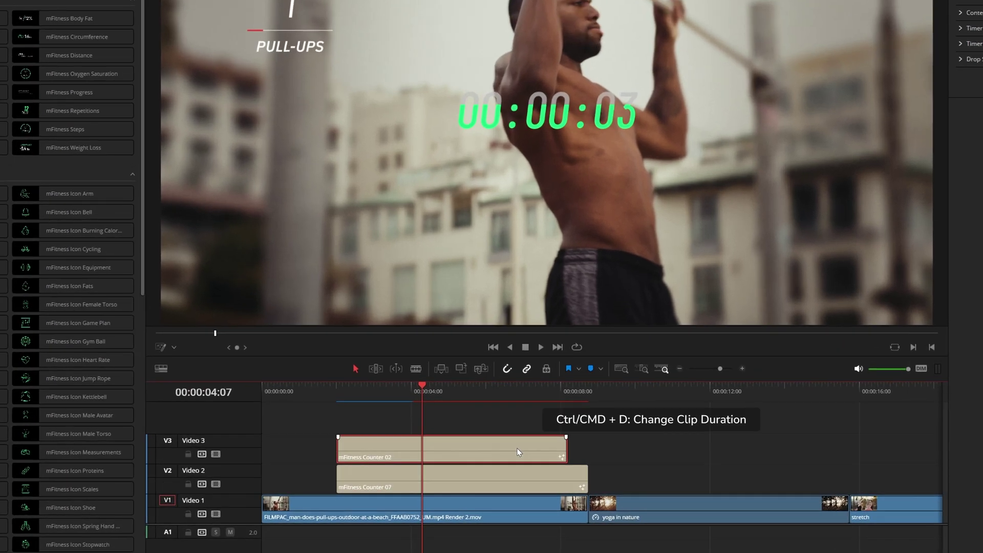
key("ctrl+d")
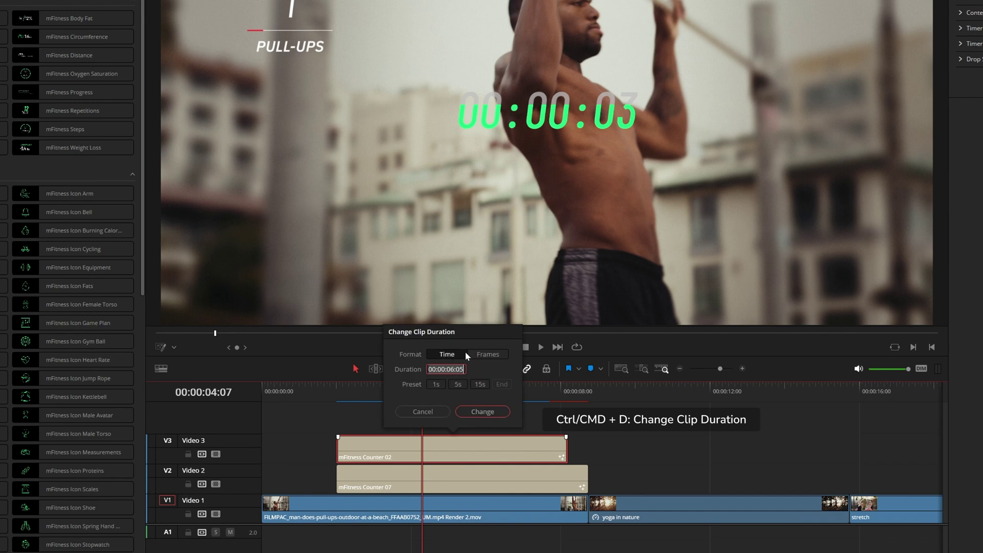
key("BackSpace")
type("0")
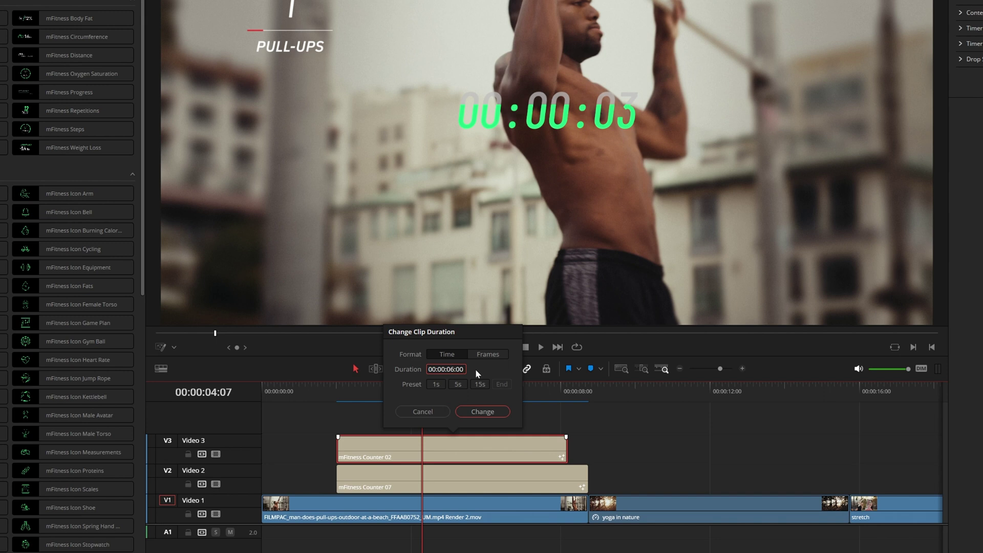
key("BackSpace")
type("7")
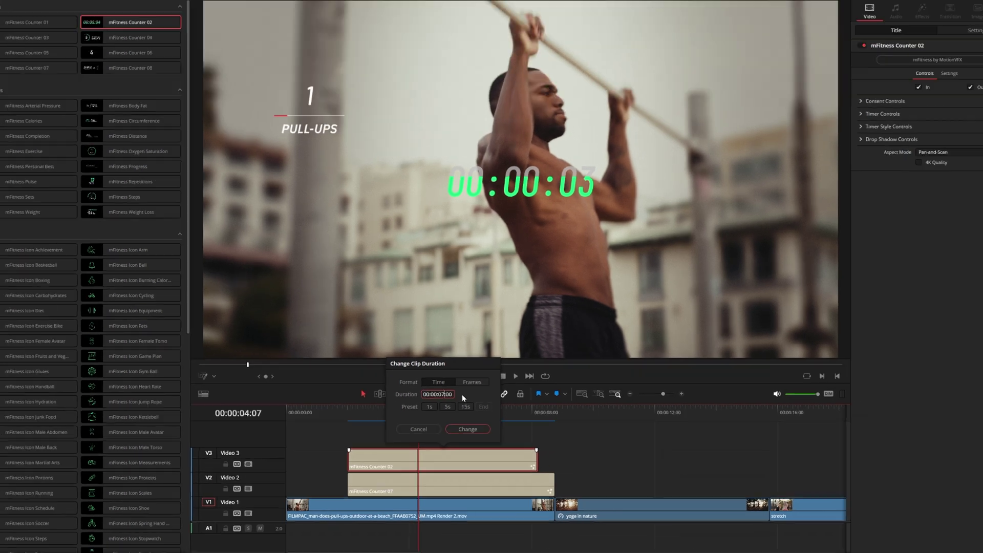
key("Return")
left_click(343, 391)
key("space")
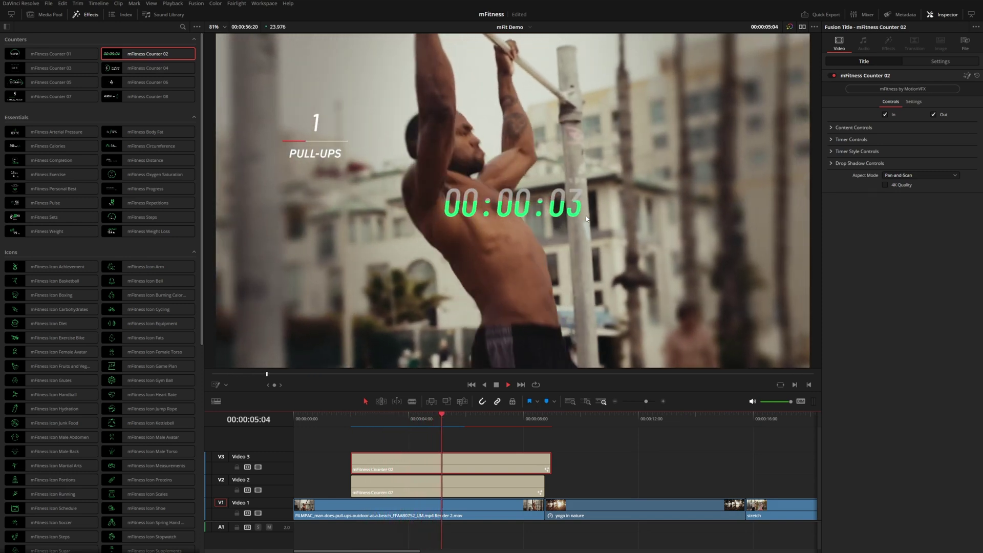
key("space")
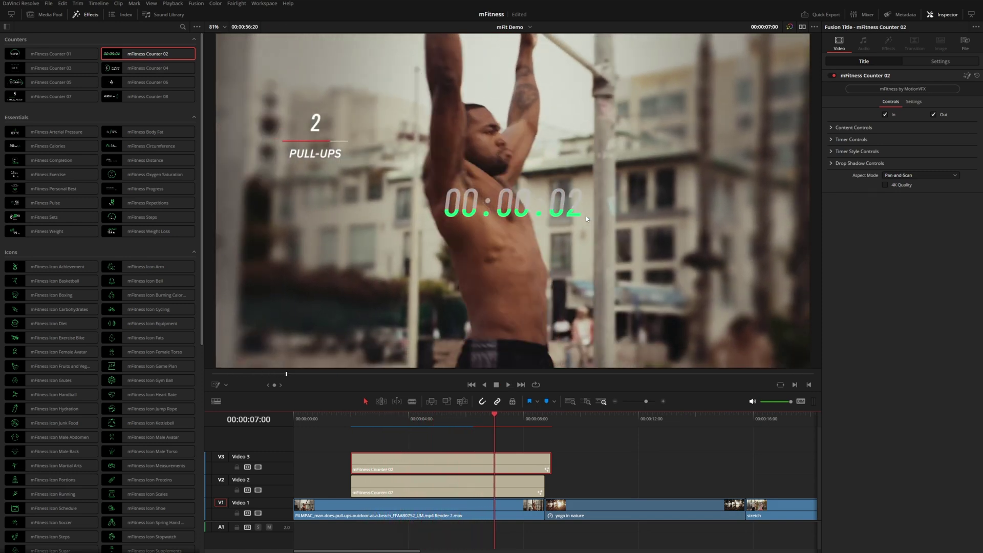
Step: Use the Fusion Overlay to move the timer into the lower-left area of the frame and play back the result
left_click(586, 217)
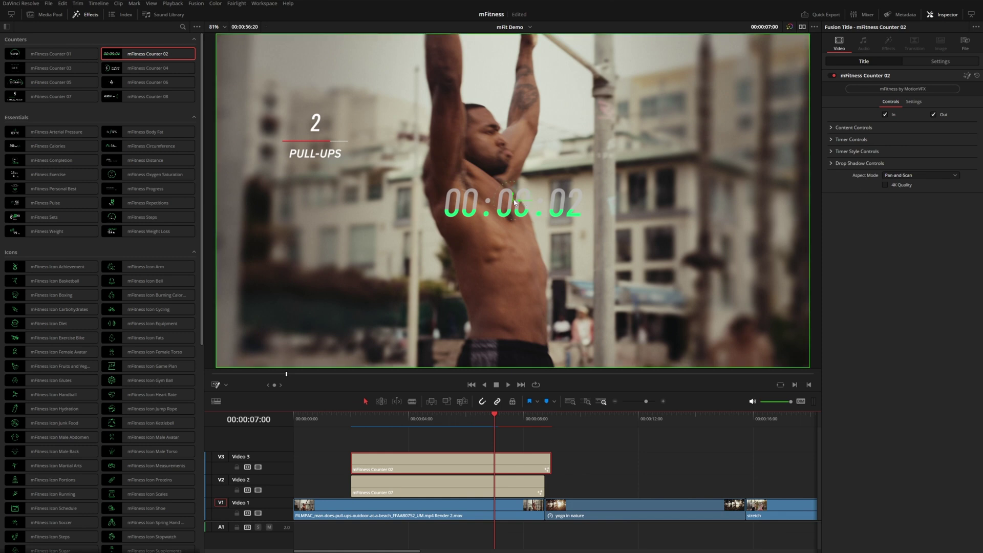
left_click_drag(514, 202, 311, 300)
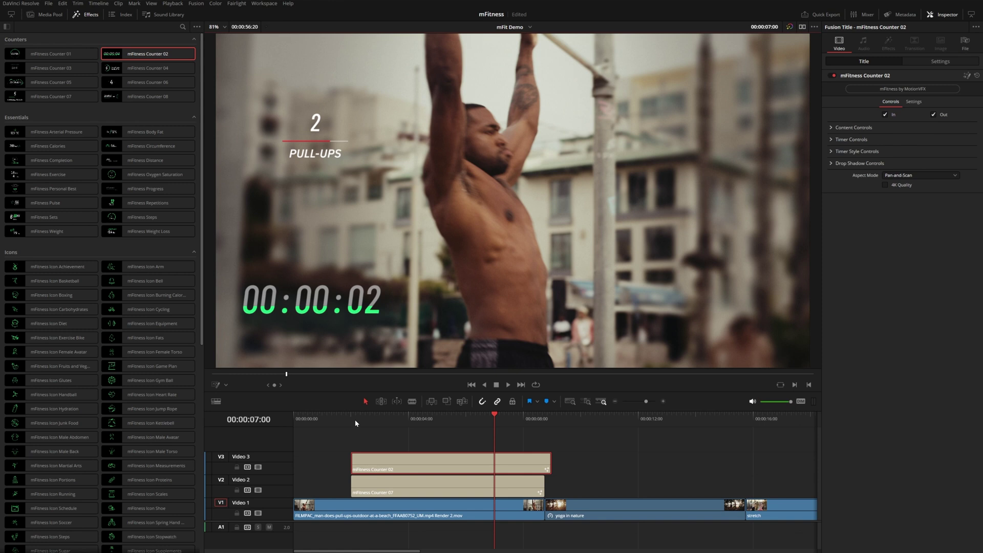
left_click(355, 419)
key("space")
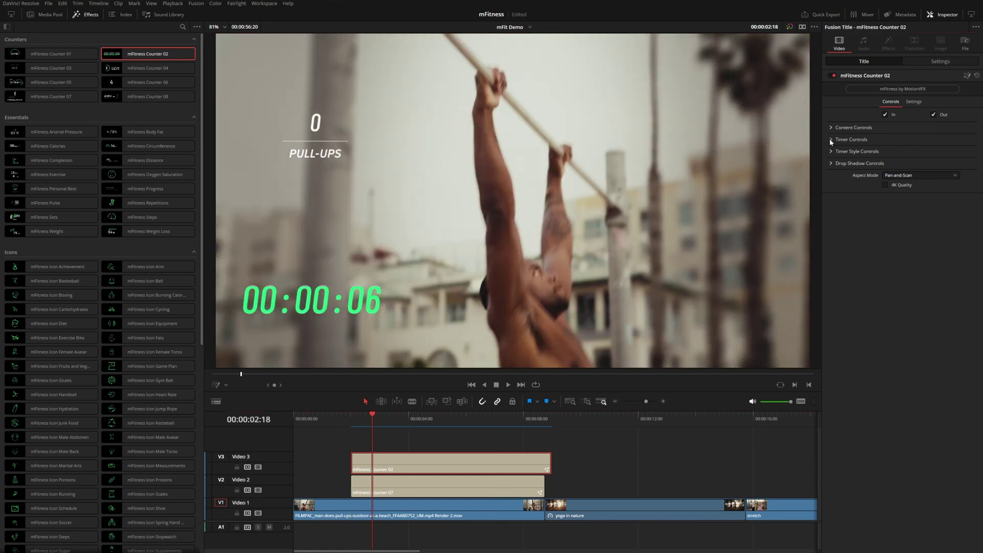
Step: Disable Timer Reverse so the timer counts upward and play it back
left_click(831, 140)
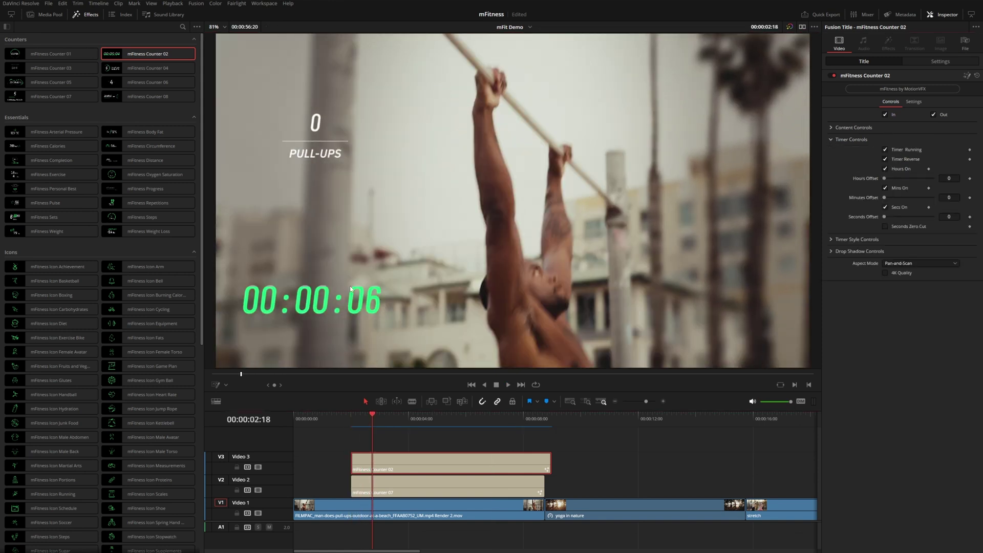
left_click(885, 159)
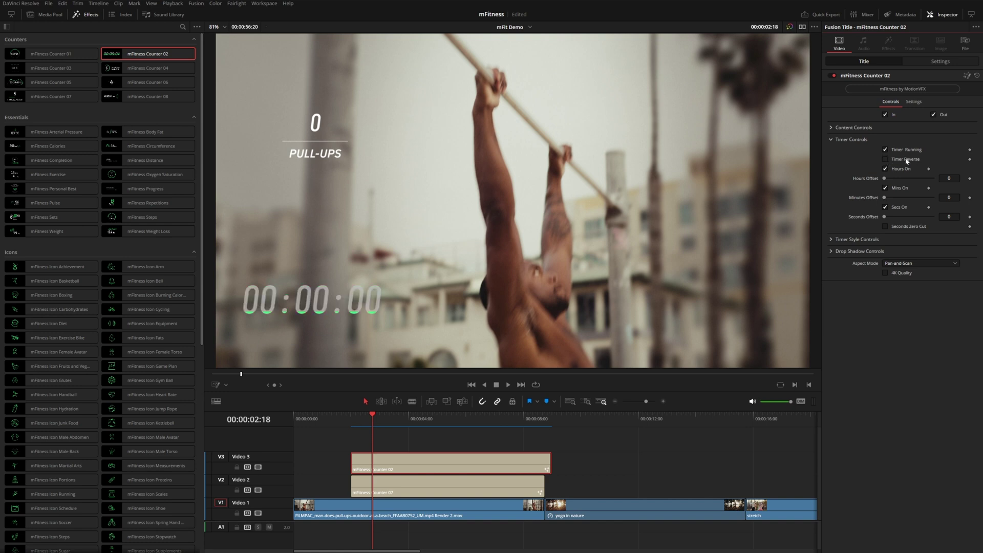
left_click(350, 419)
key("space")
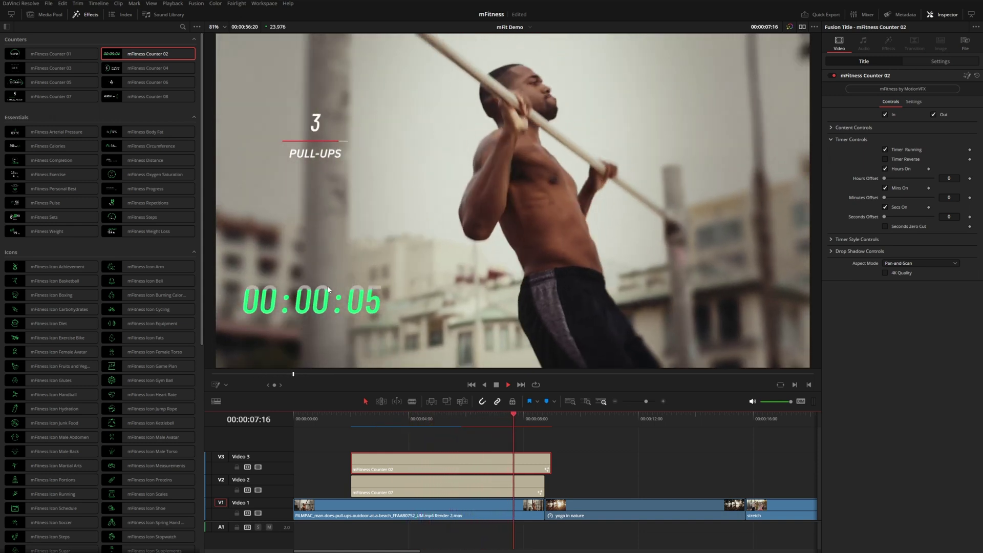
key("space")
Step: Turn off the timer's hours and try its Hours Offset, returning the offset to 0
left_click(885, 169)
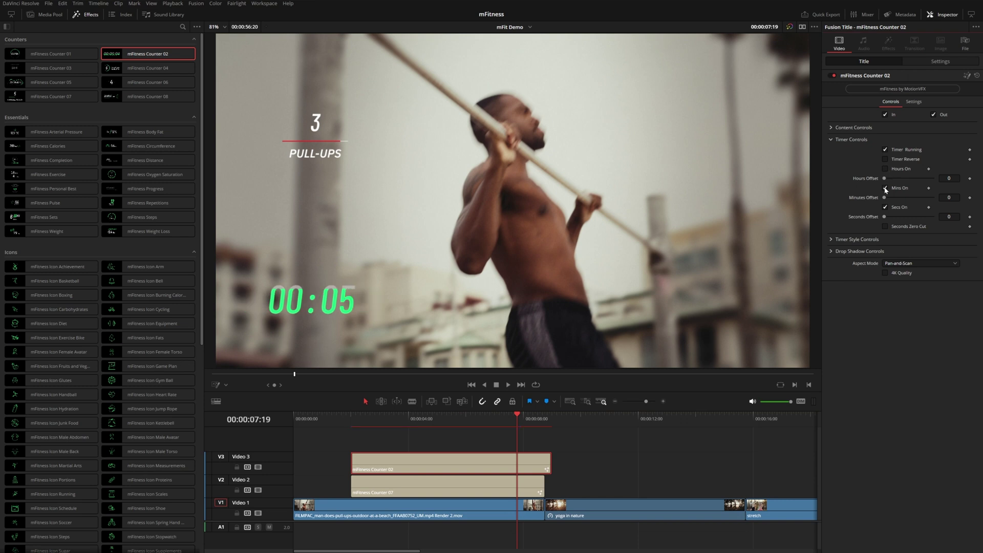
left_click(888, 169)
left_click(949, 178)
key("Tab")
left_click(905, 365)
left_click(395, 417)
left_click_drag(888, 179, 881, 180)
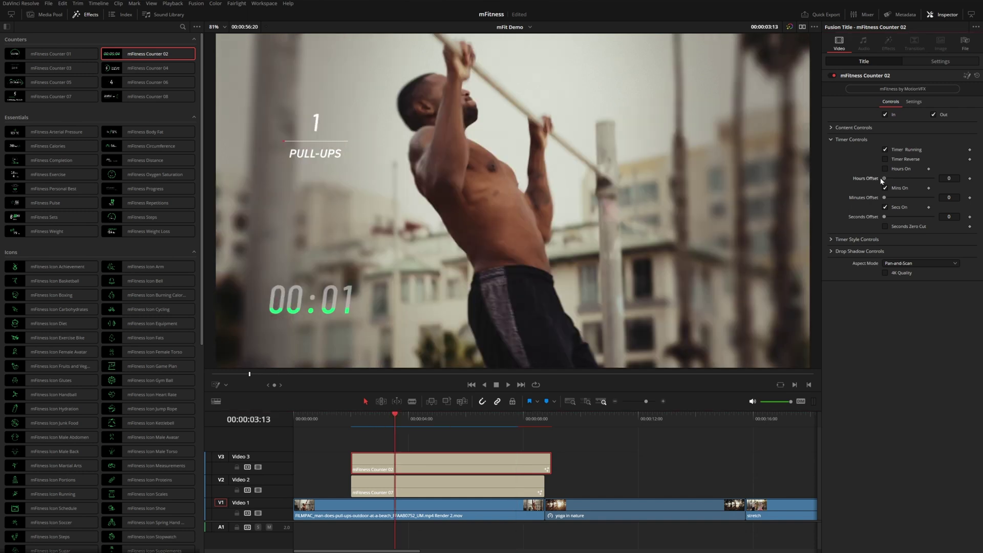
Step: Turn off the timer's minutes, check the playback and enable Seconds Zero Cut
left_click(885, 188)
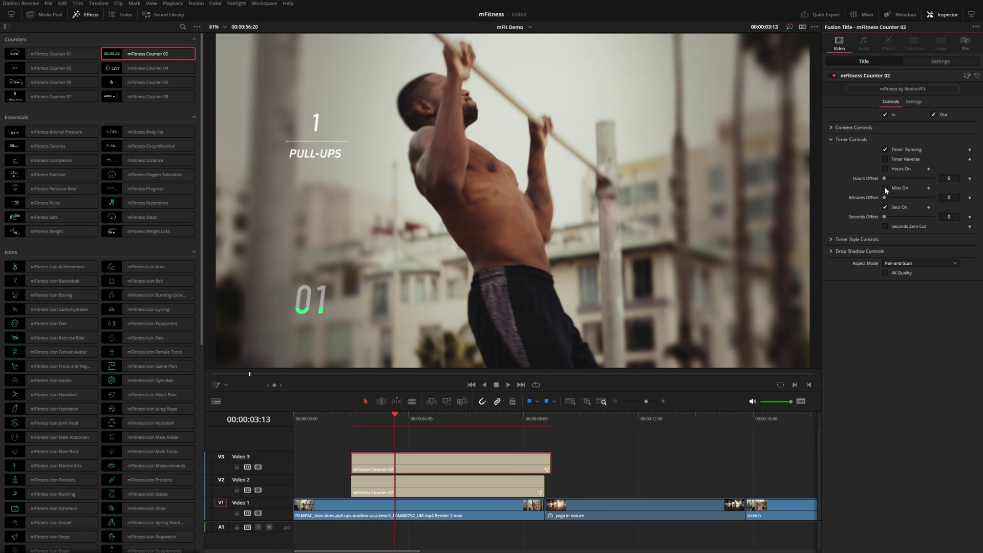
left_click(346, 417)
key("space")
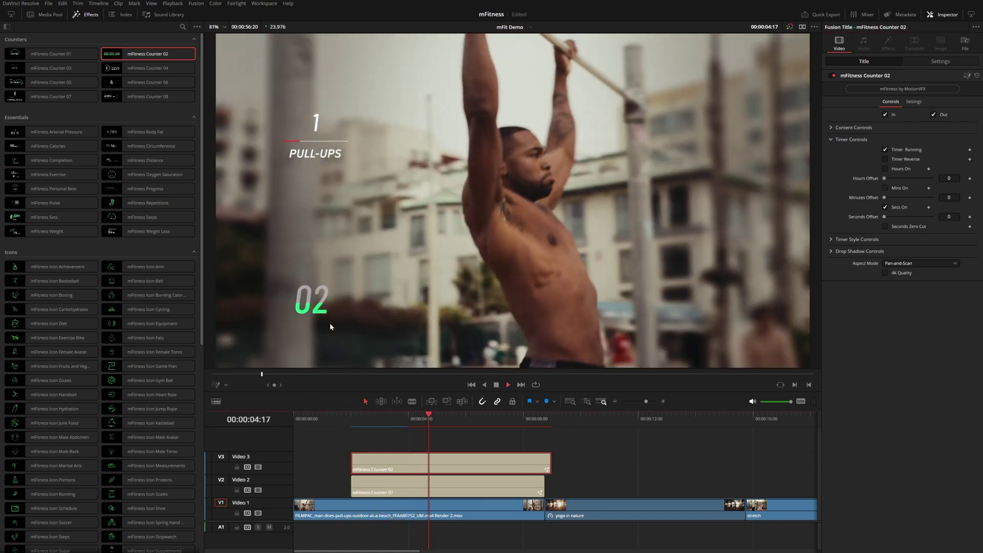
key("space")
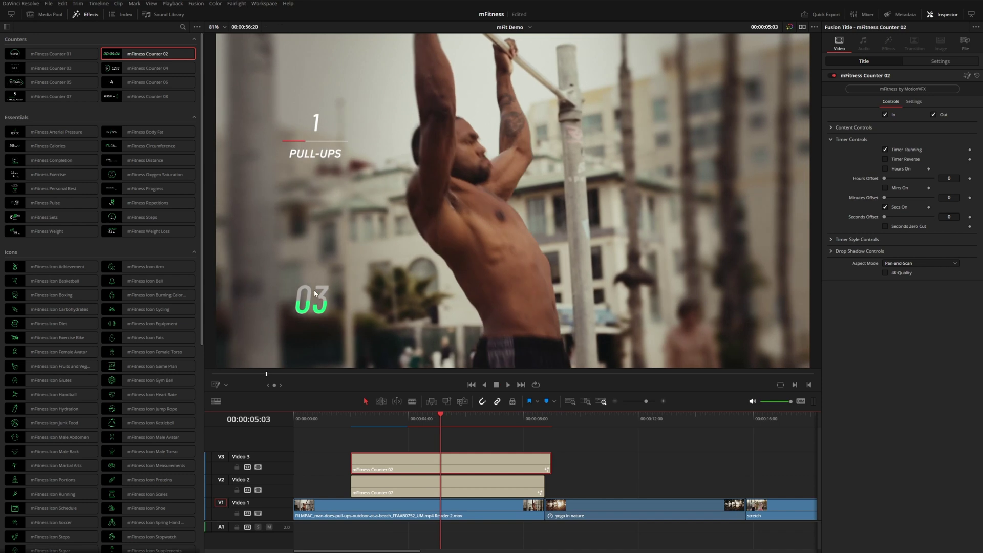
left_click(886, 226)
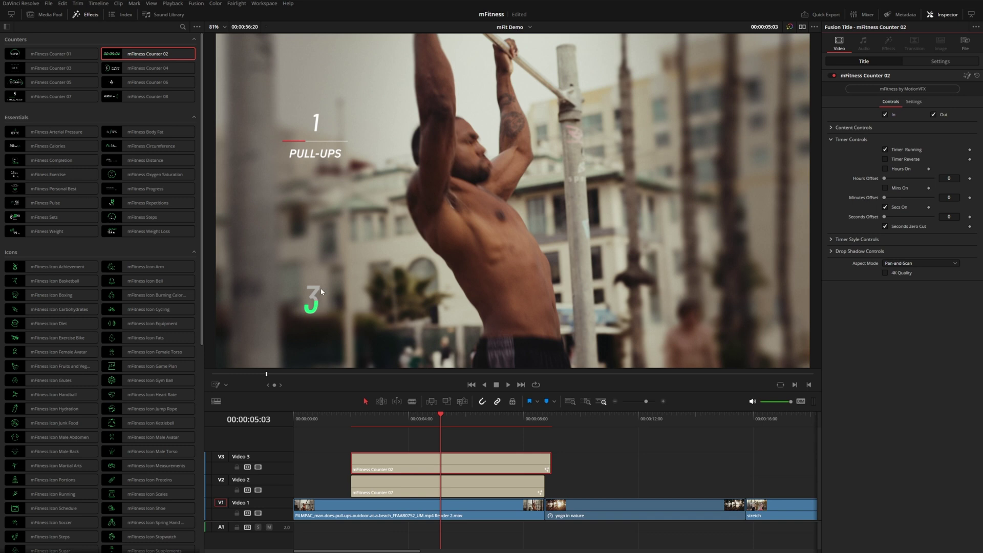
Step: Lengthen the timer clip to about 11 seconds, move it to the start of the timeline and play back the count
key("ctrl+d")
key("BackSpace")
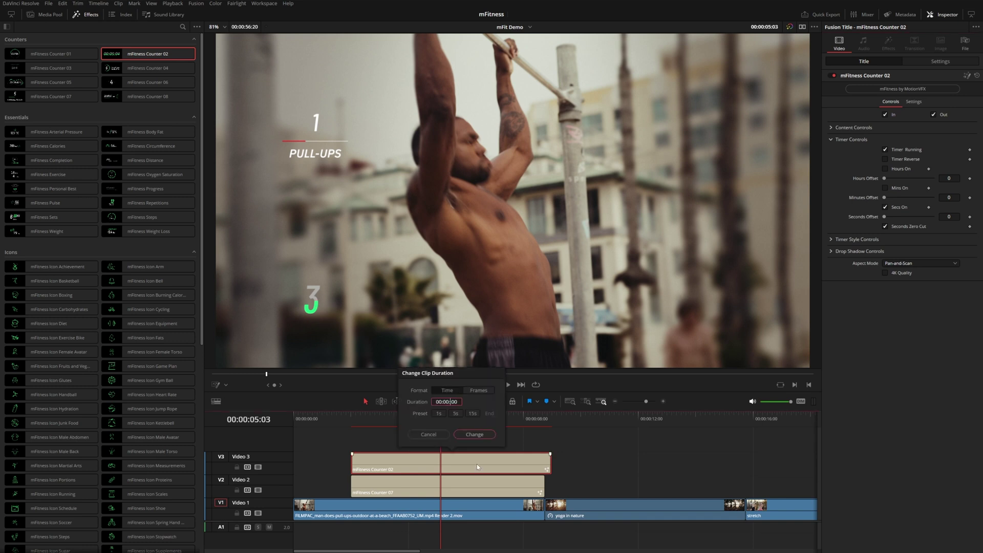
type("1")
key("Return")
left_click_drag(478, 464, 413, 459)
key("space")
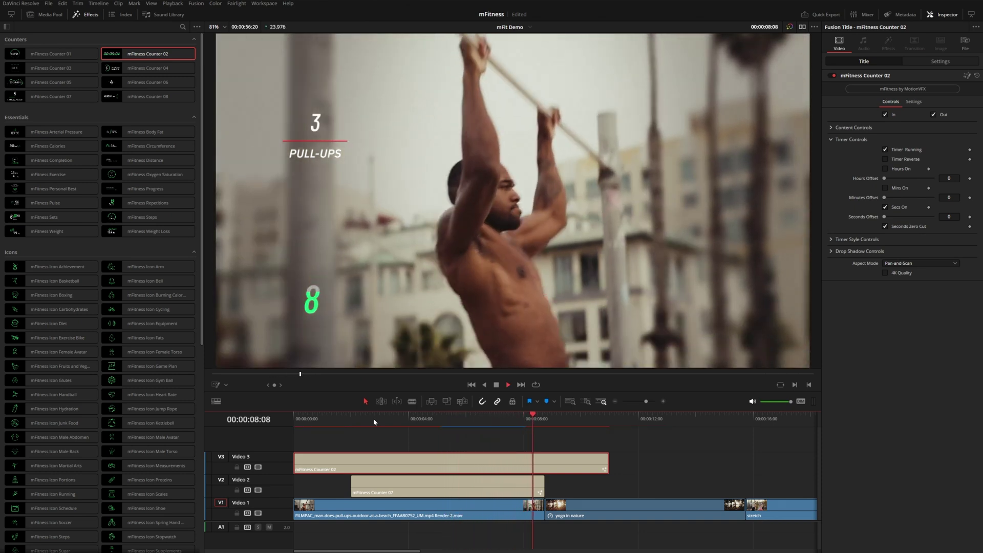
key("space")
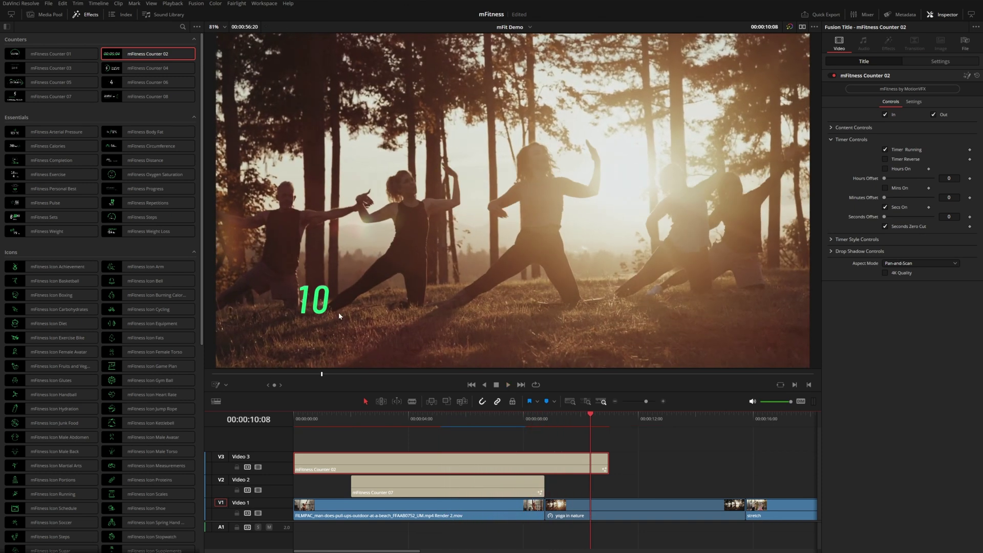
left_click_drag(474, 417, 393, 417)
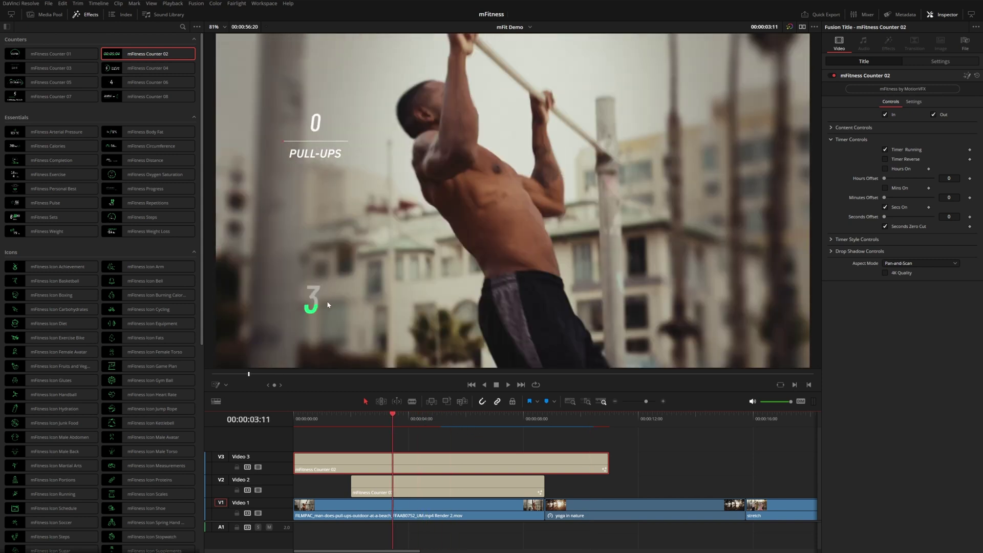
Step: Disable Seconds Zero Cut, turn the timer's minutes back on and play back the count from the start
left_click(885, 227)
left_click(885, 227)
left_click(885, 226)
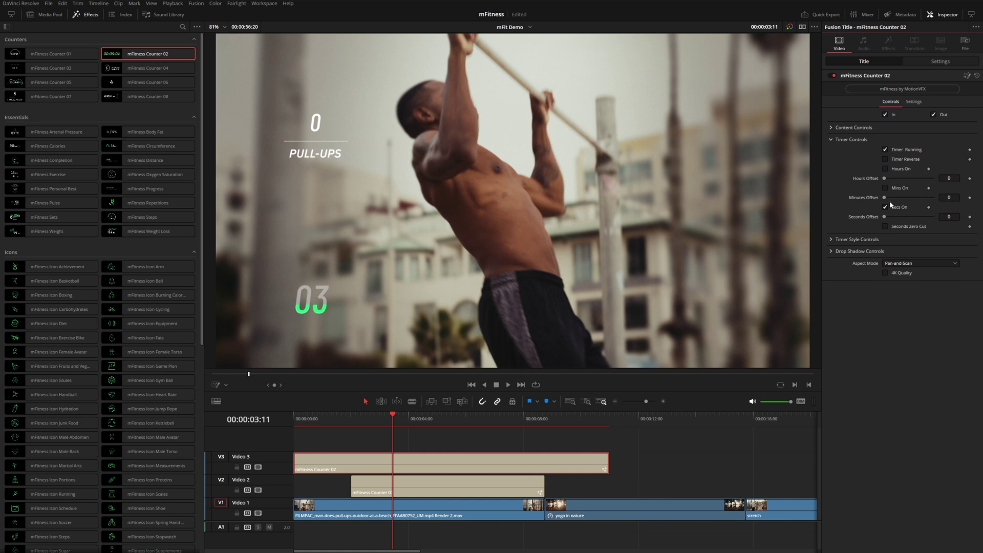
left_click(885, 188)
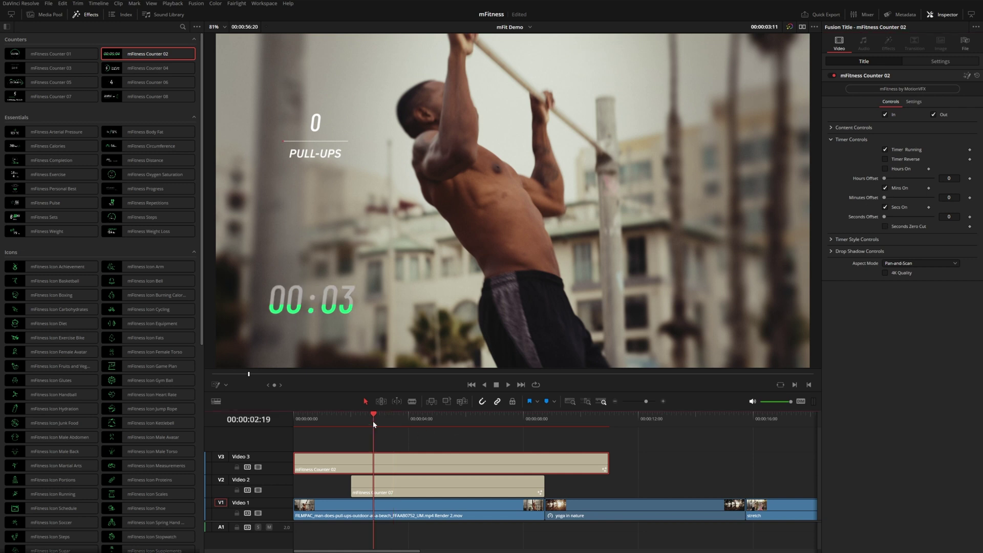
left_click(297, 418)
key("space")
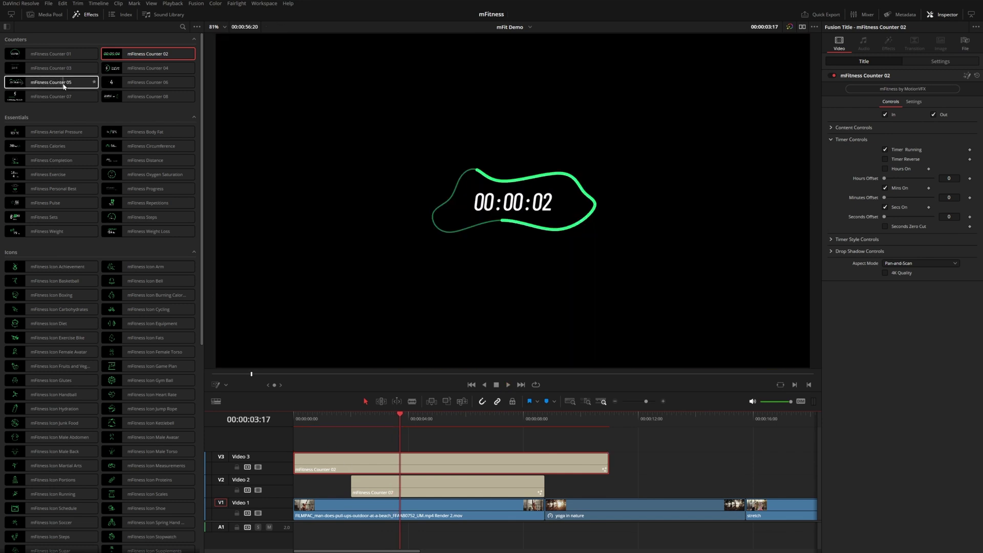
Step: Add mFitness Counter 05 above the sun set run clip and reshape its outline path into a smoother oval
left_click_drag(70, 87, 669, 483)
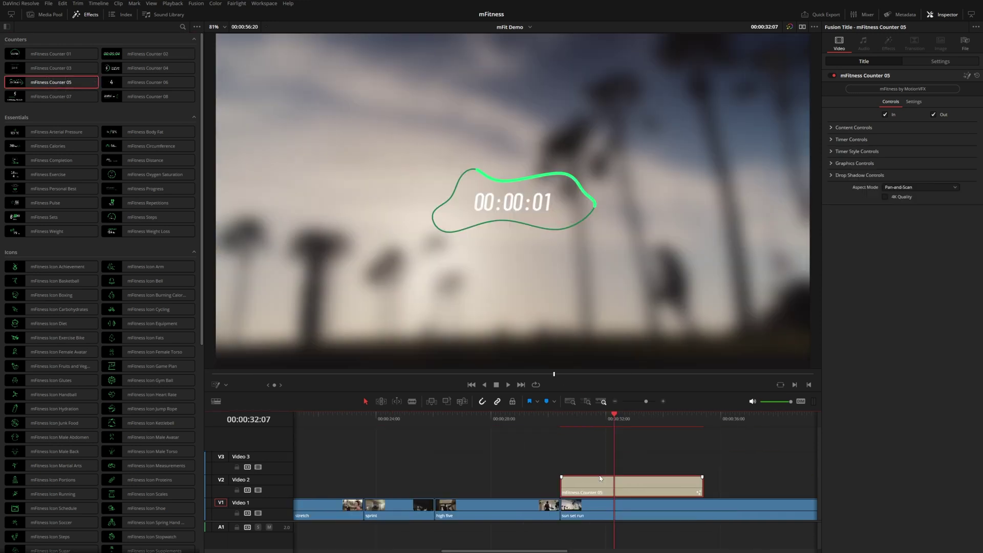
left_click(216, 384)
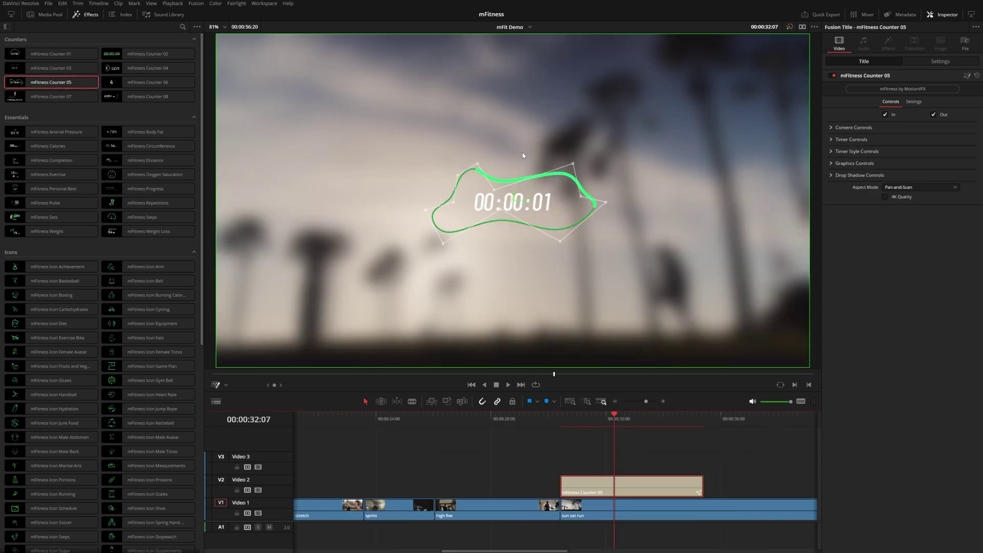
left_click_drag(495, 189, 499, 172)
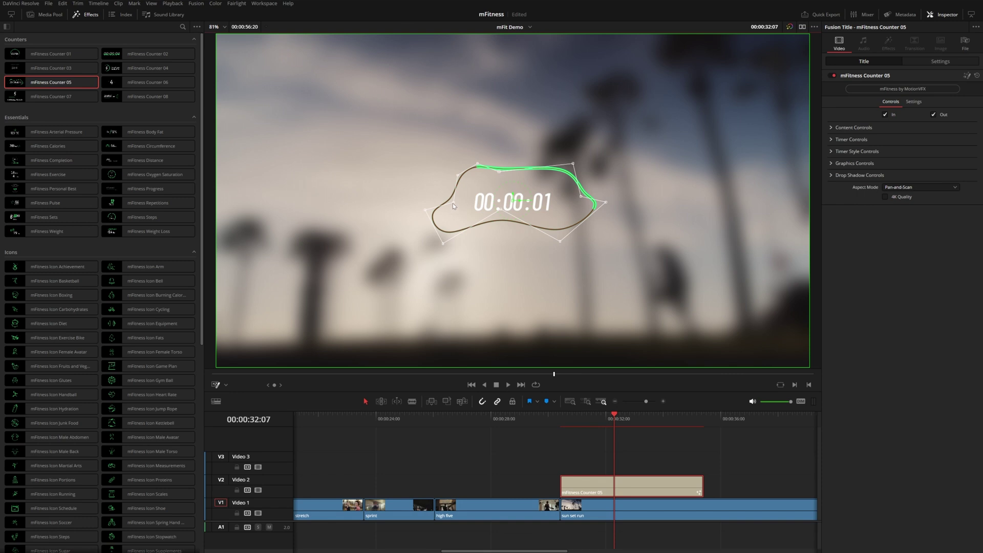
left_click_drag(423, 182, 421, 180)
left_click_drag(443, 244, 502, 229)
left_click_drag(560, 240, 557, 232)
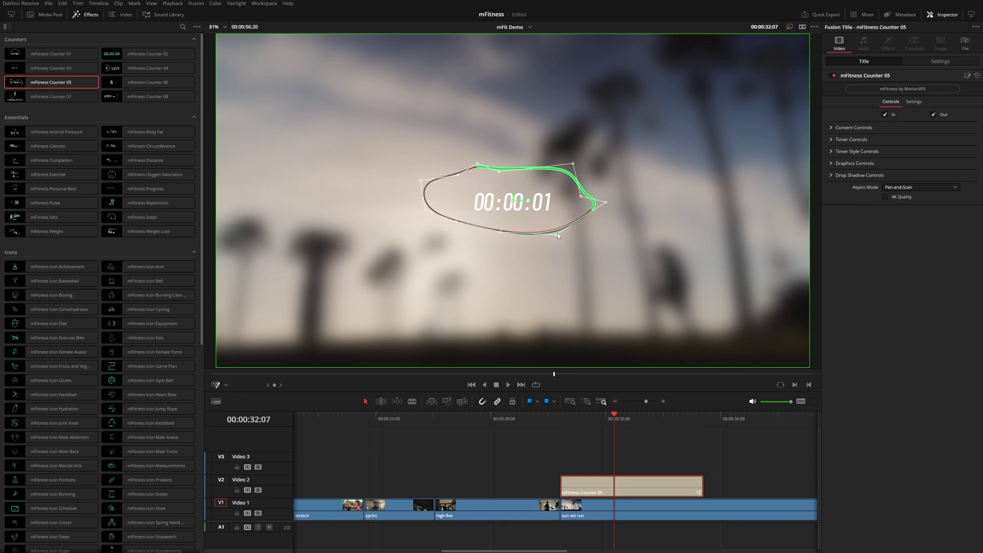
key("shift+grave")
Step: Play back mFitness Counter 05 from its beginning to check the reshaped outline
left_click(565, 419)
key("space")
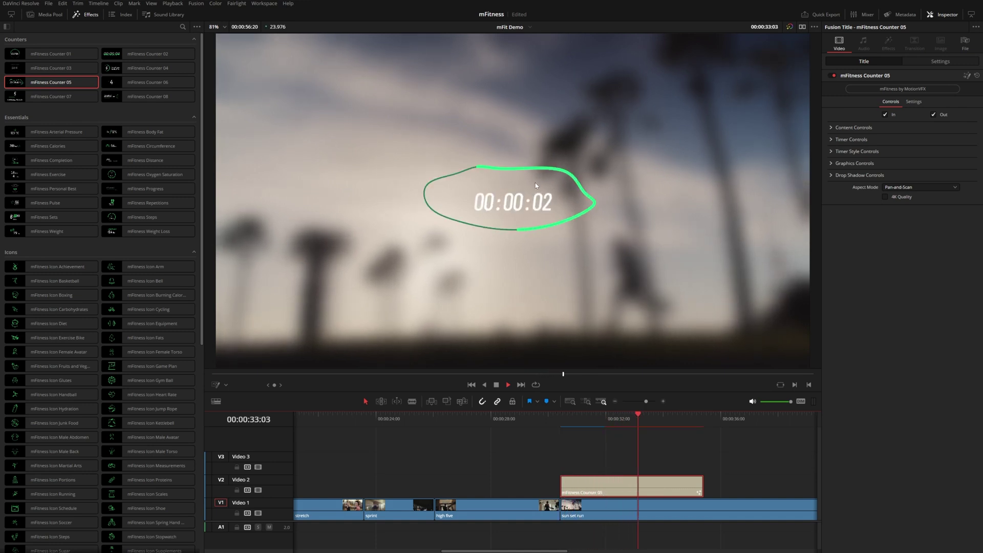
left_click(832, 139)
key("space")
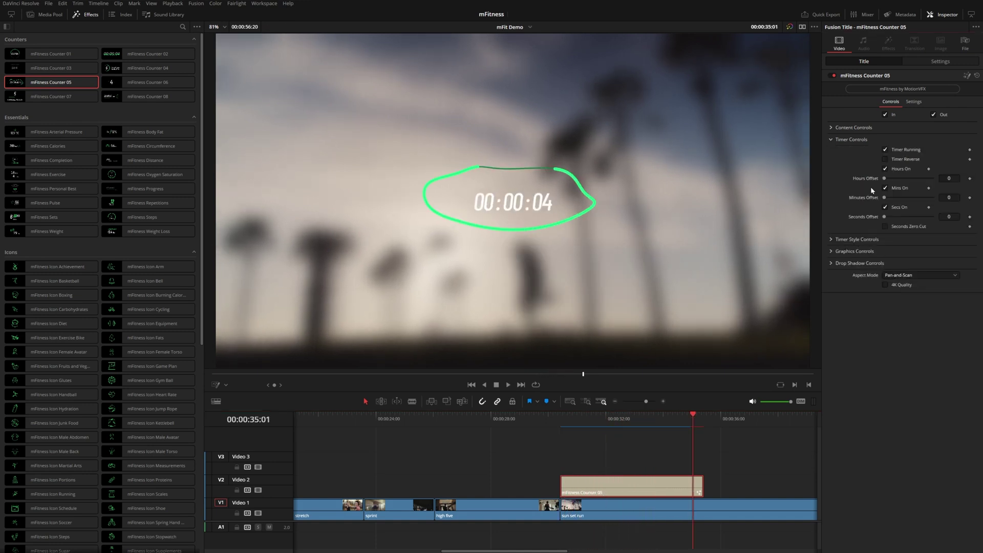
Step: Try Timer Reverse on the new counter, turn off its hours and play back the upward count
left_click_drag(608, 426, 643, 421)
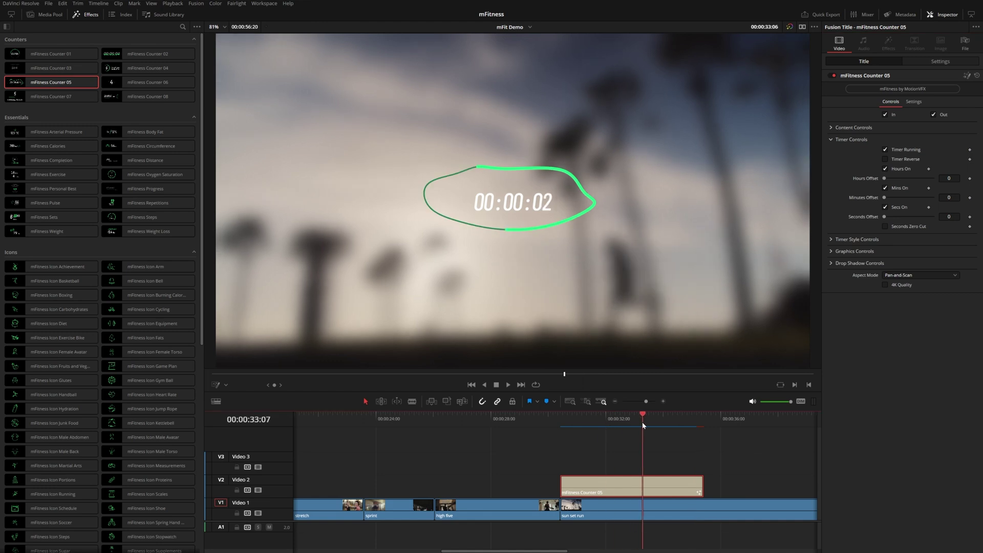
left_click(885, 159)
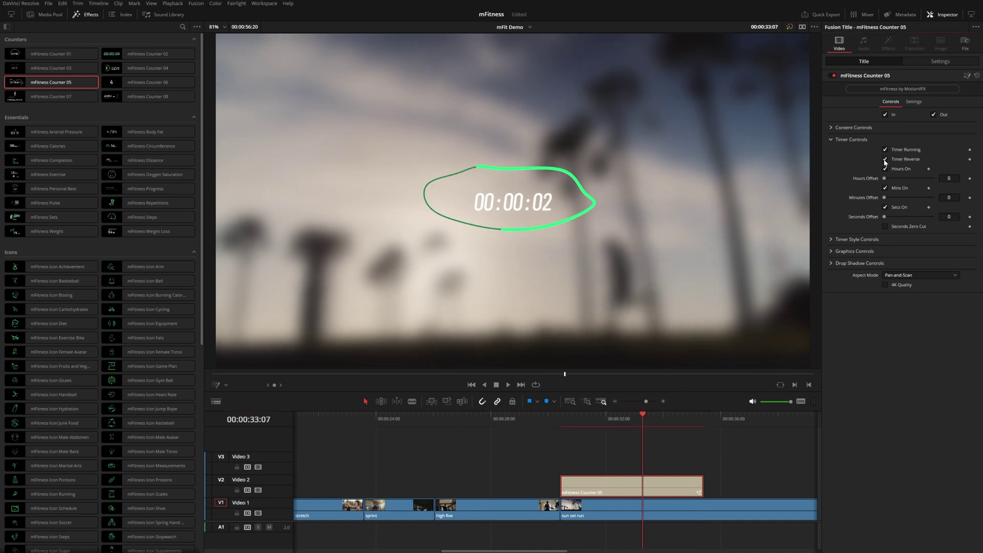
left_click(886, 170)
left_click(950, 198)
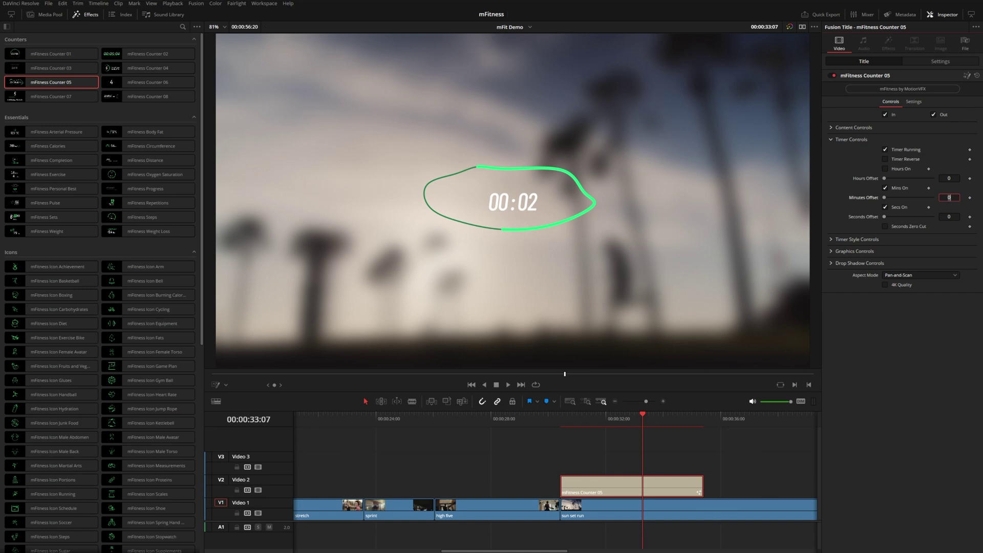
left_click(561, 421)
key("space")
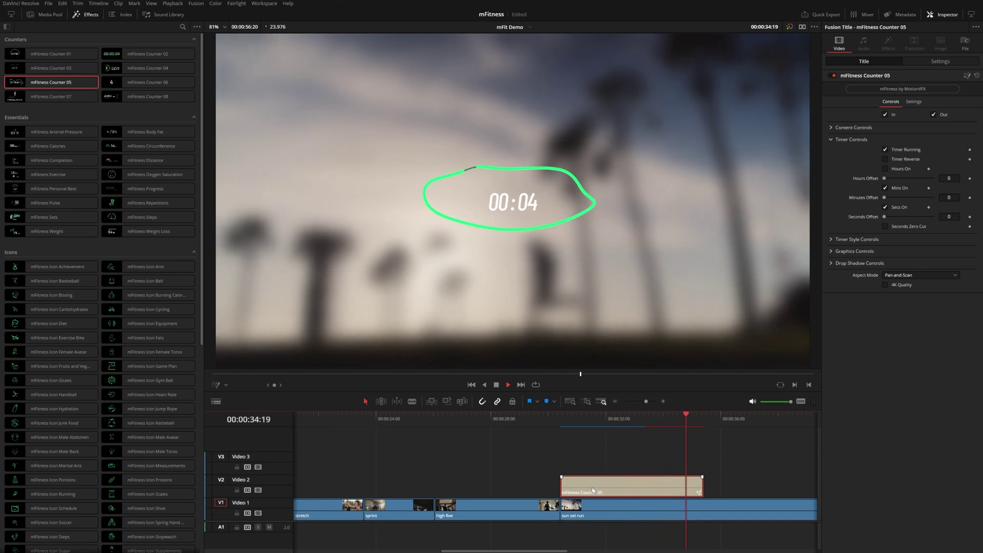
left_click(562, 423)
key("space")
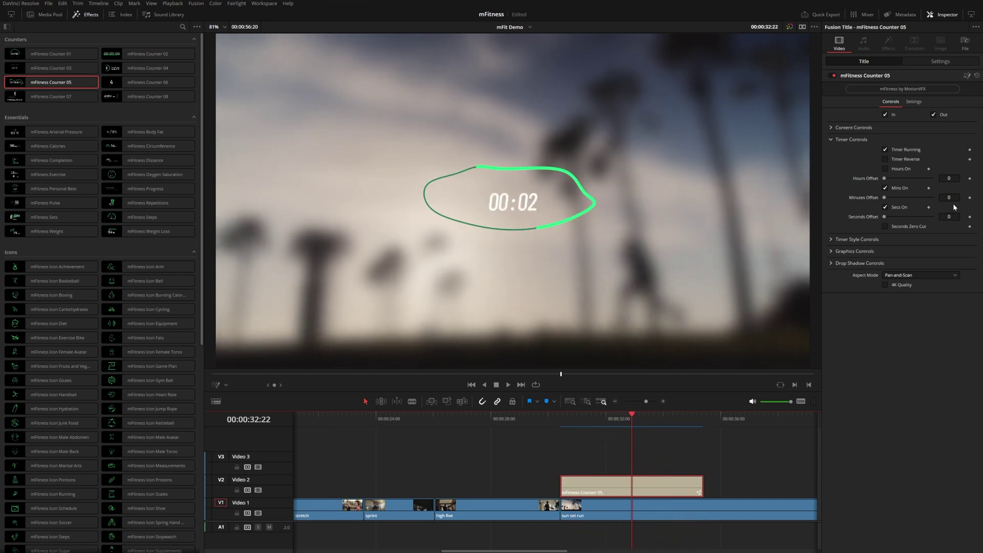
Step: Set the counter's Minutes Offset to 15, enable Timer Reverse and play back the countdown
left_click(949, 197)
left_click(566, 417)
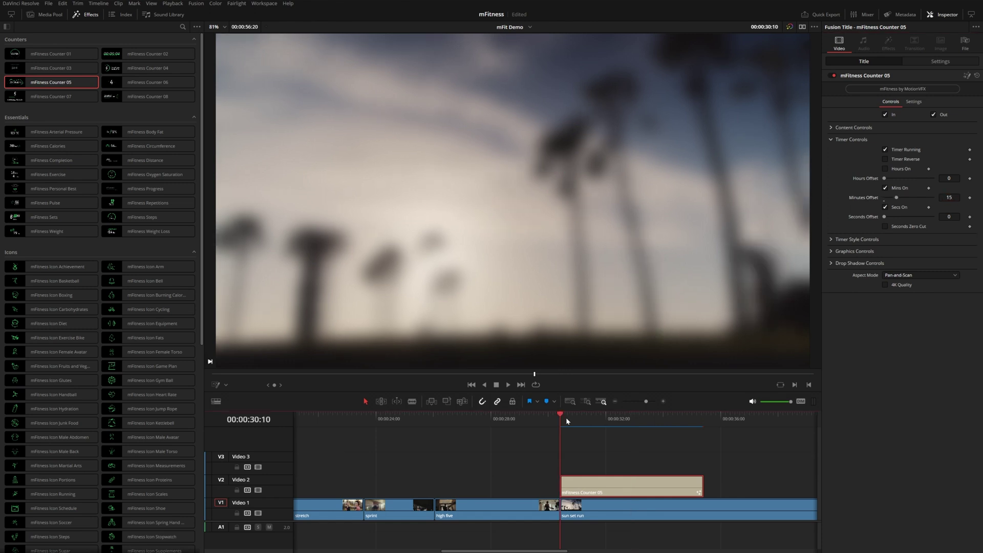
key("space")
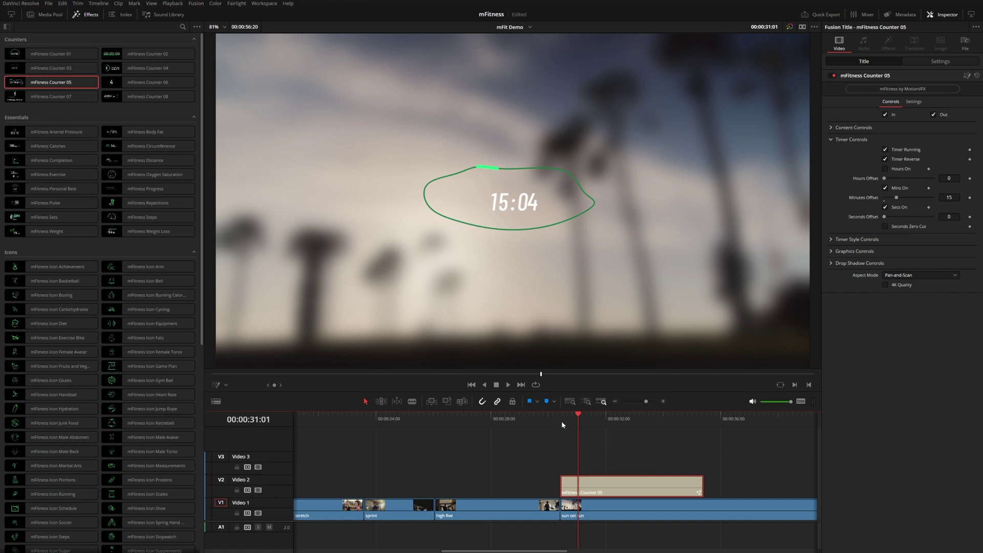
left_click(561, 421)
key("space")
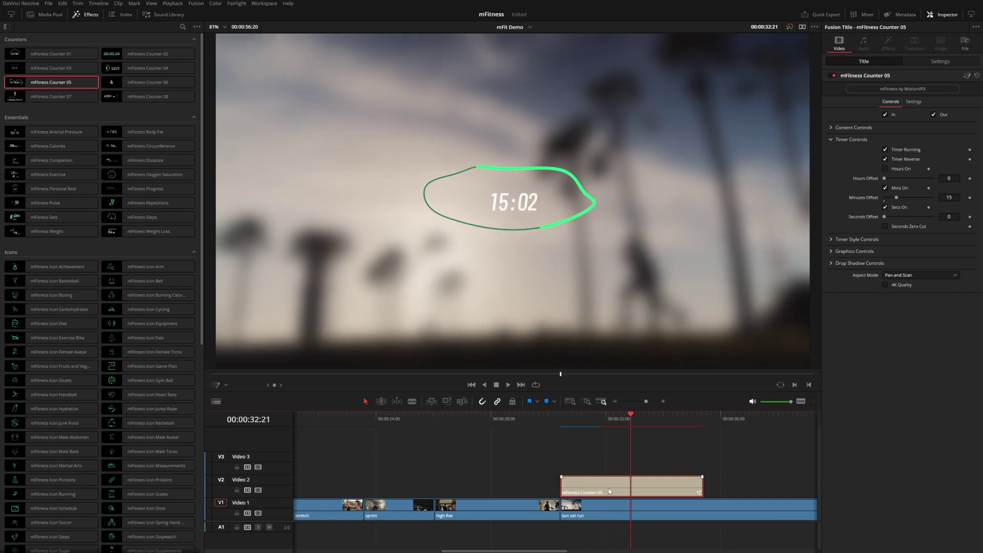
Step: Check the counter clip's duration and set Minutes Offset to 14 and Seconds Offset to 56
key("ctrl+d")
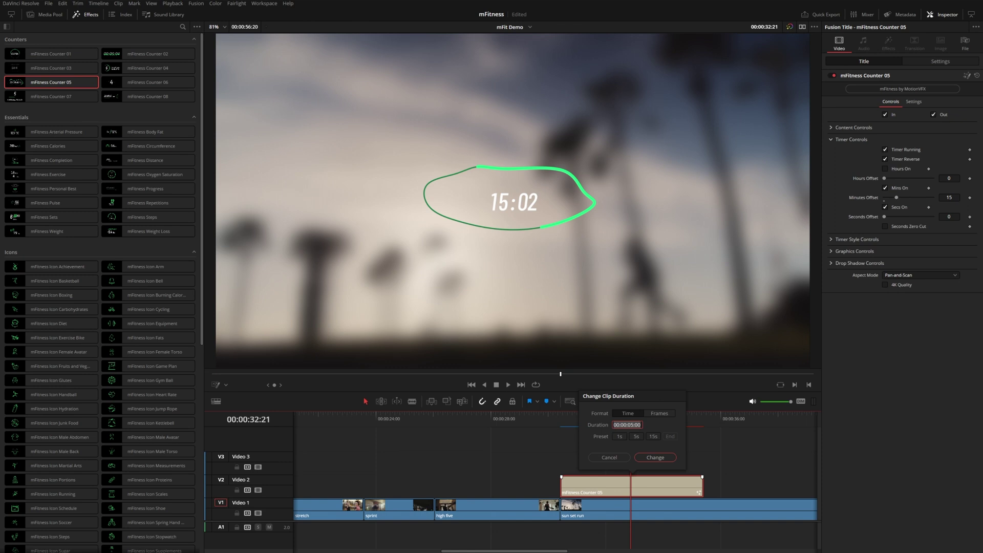
left_click(623, 457)
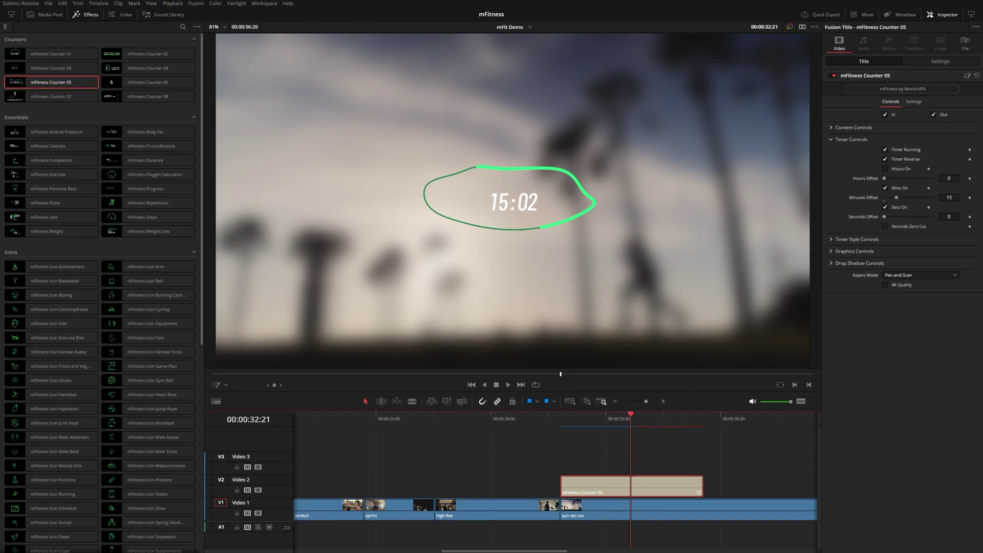
left_click(949, 198)
type("4")
key("Tab")
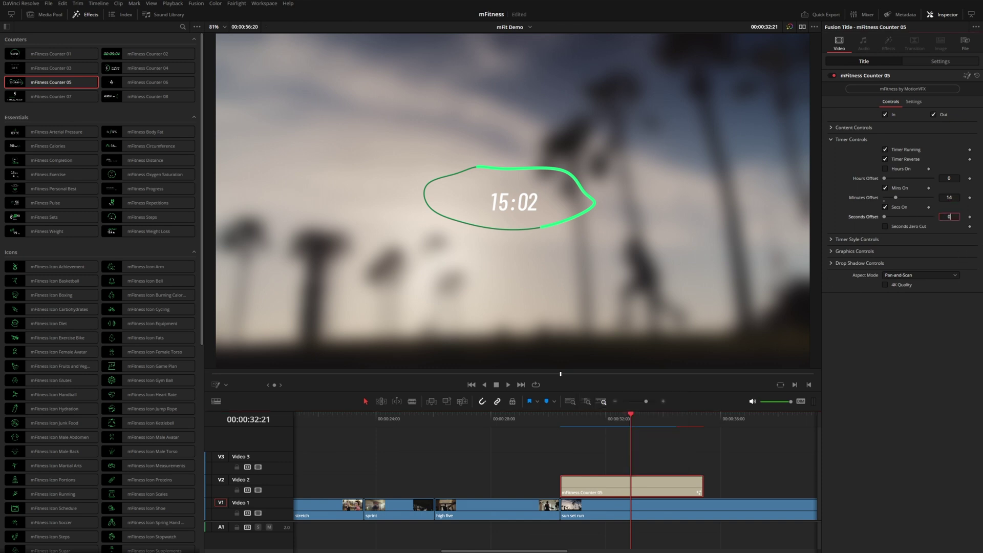
key("Tab")
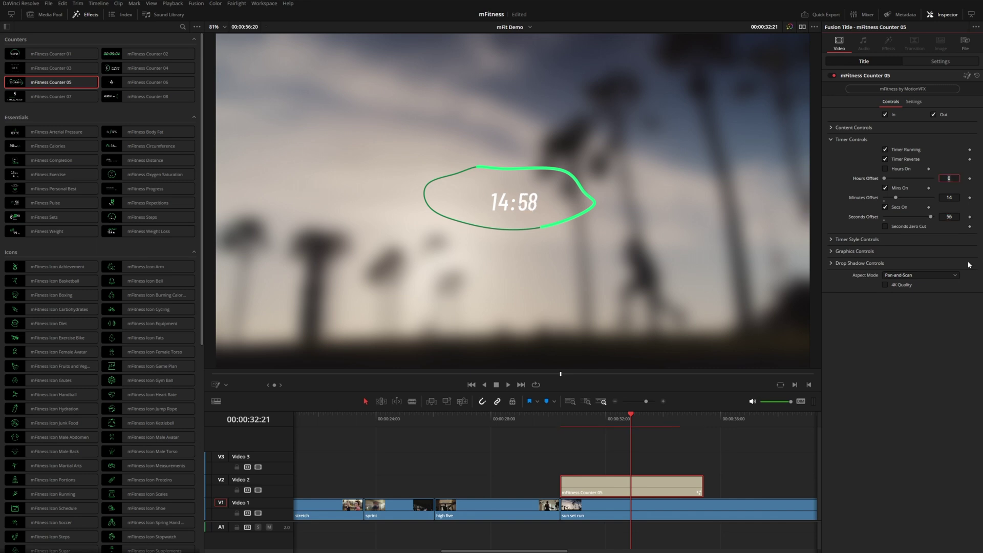
Step: Play back the counter clip from its start to check the offset countdown
left_click(560, 425)
key("space")
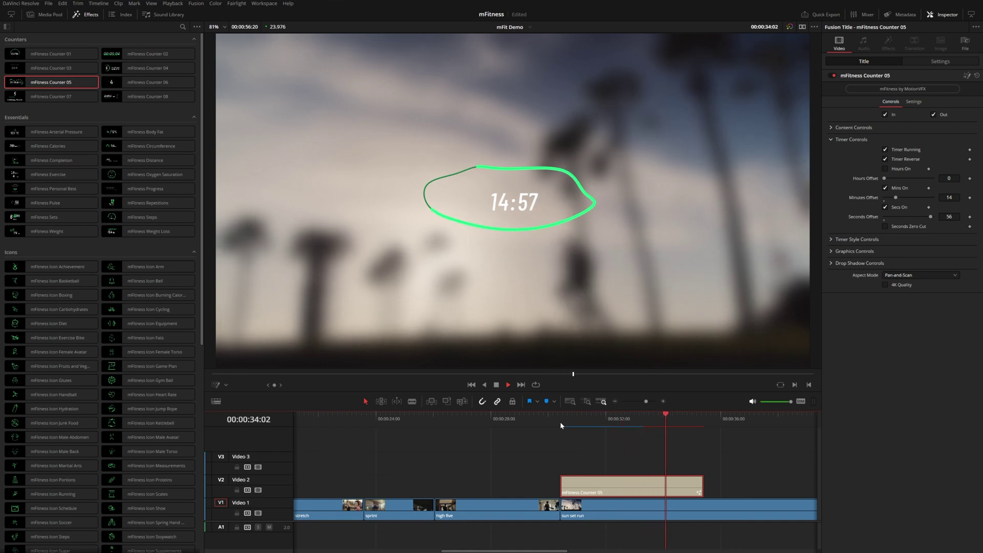
key("space")
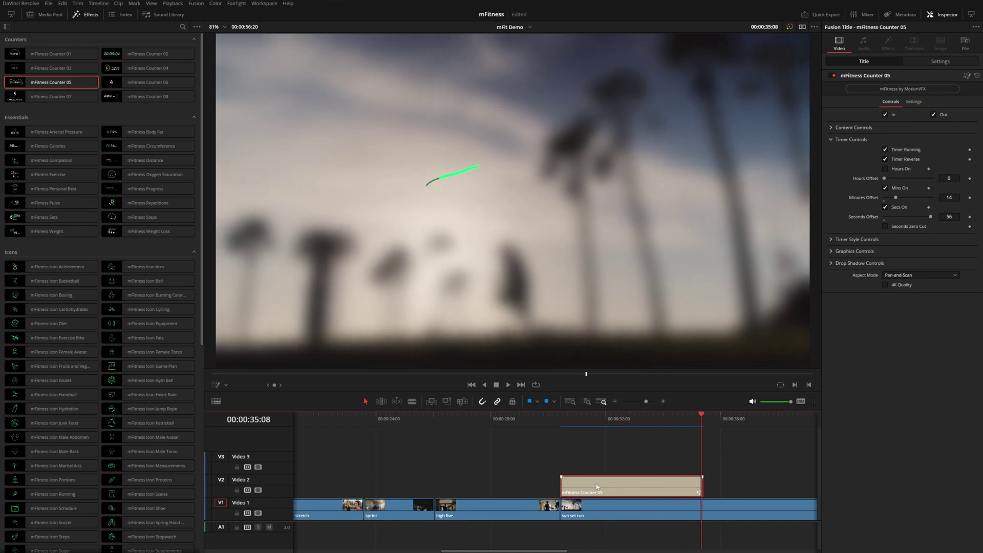
Step: Color the counter's background path white and its timer path dark yellow, with a timer path thickness of 0.0026
left_click(656, 423)
left_click(850, 251)
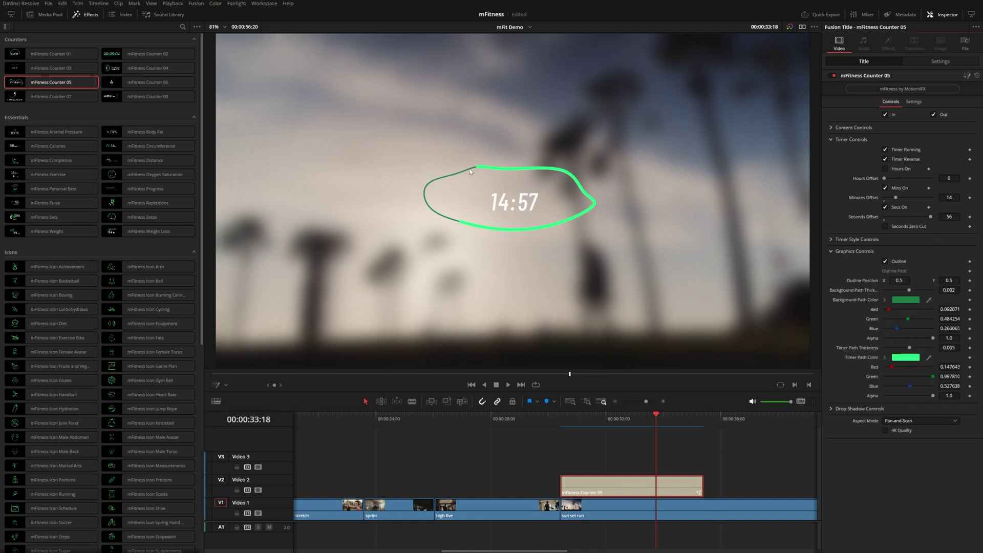
left_click(885, 299)
double_click(868, 300)
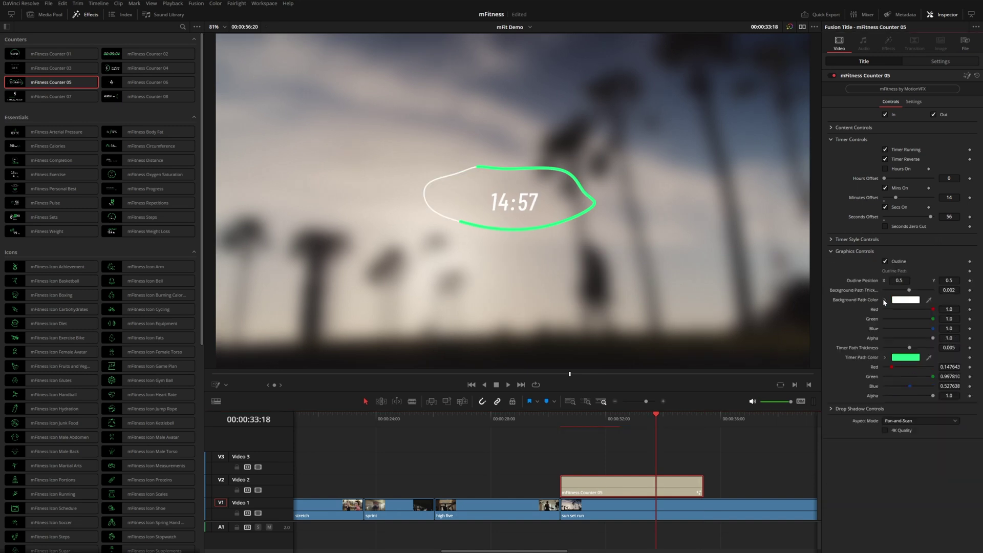
left_click(884, 357)
left_click_drag(951, 376, 951, 370)
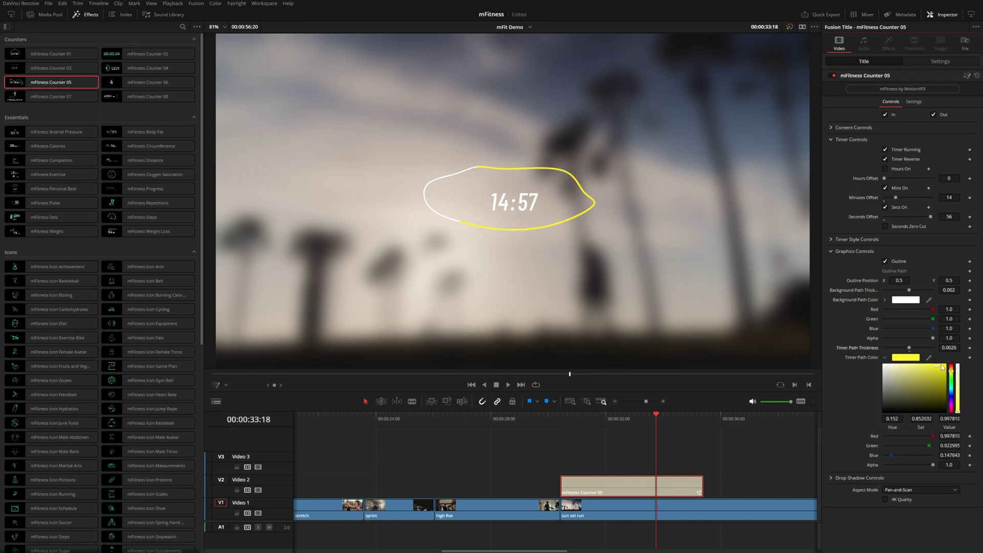
left_click(940, 368)
left_click_drag(941, 369, 943, 376)
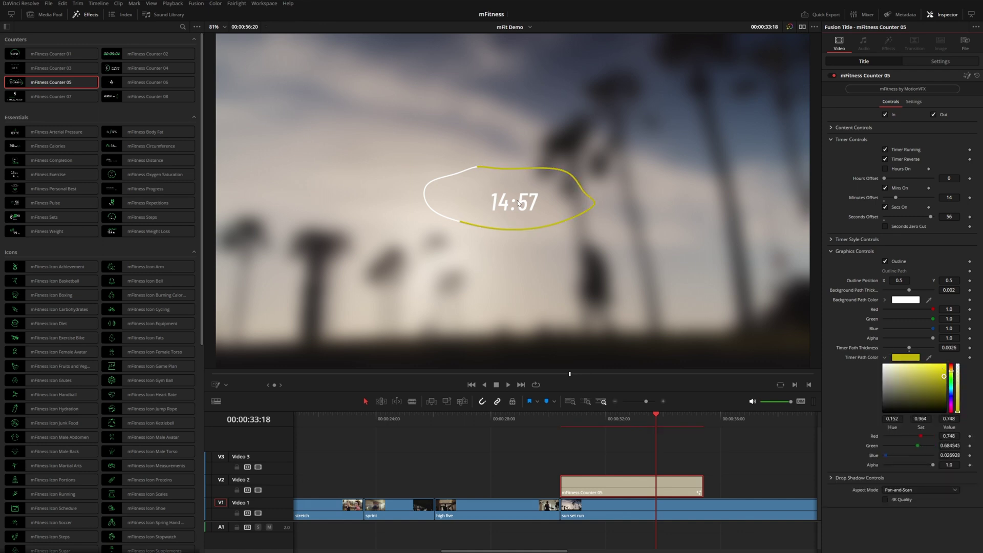
Step: Pull the lower-left and upper-left control points of the counter's outline inward, closer to the timer digits
left_click(499, 238)
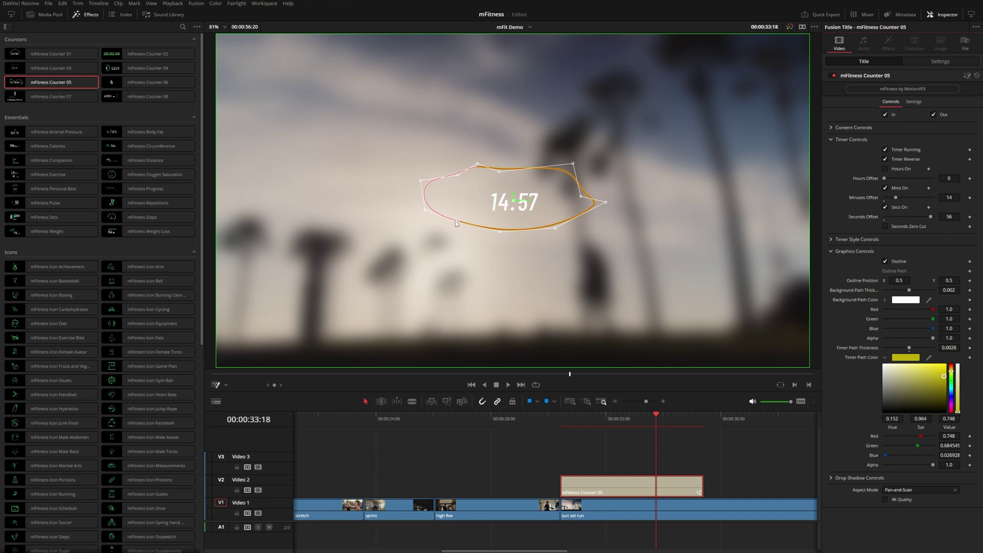
left_click_drag(457, 220, 476, 212)
left_click_drag(420, 180, 455, 174)
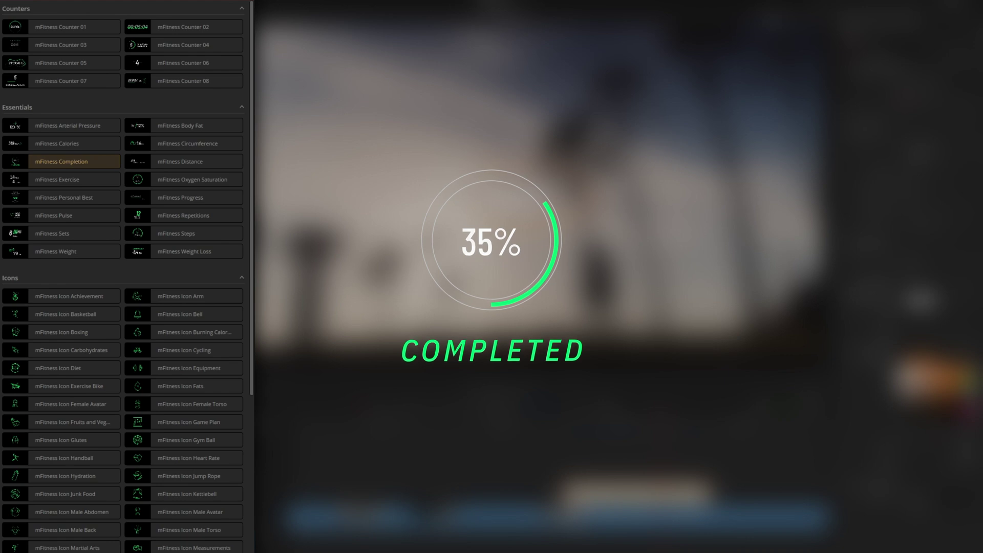
Step: Preview the Essentials titles and add mFitness Distance on Video 3, directly above the mFitness Counter 05 clip
left_click(196, 233)
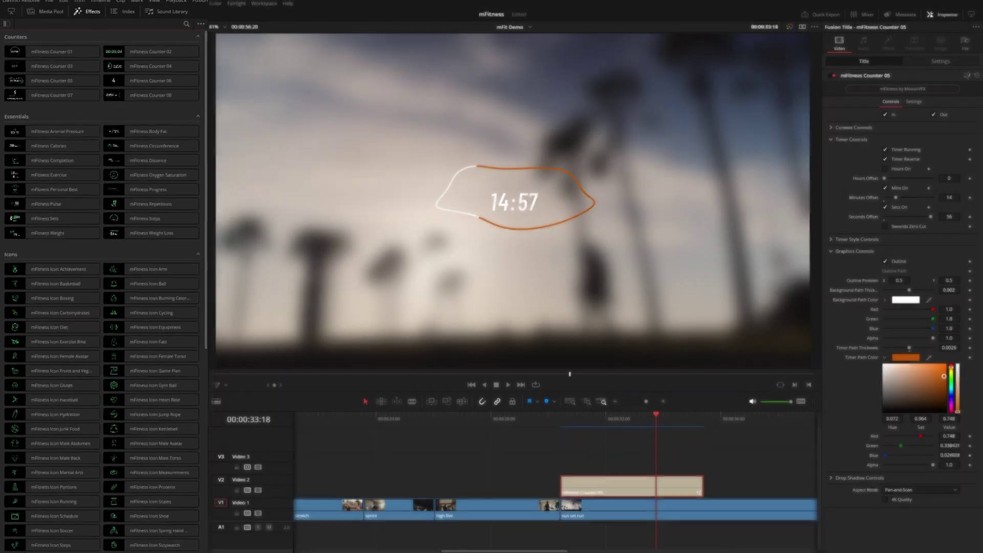
left_click(136, 161)
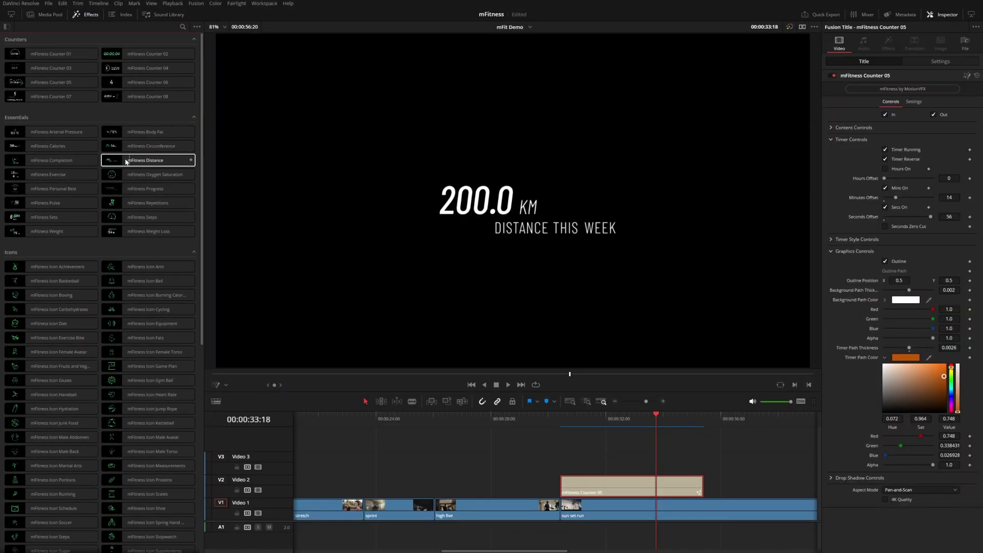
left_click_drag(133, 161, 588, 463)
left_click(593, 469)
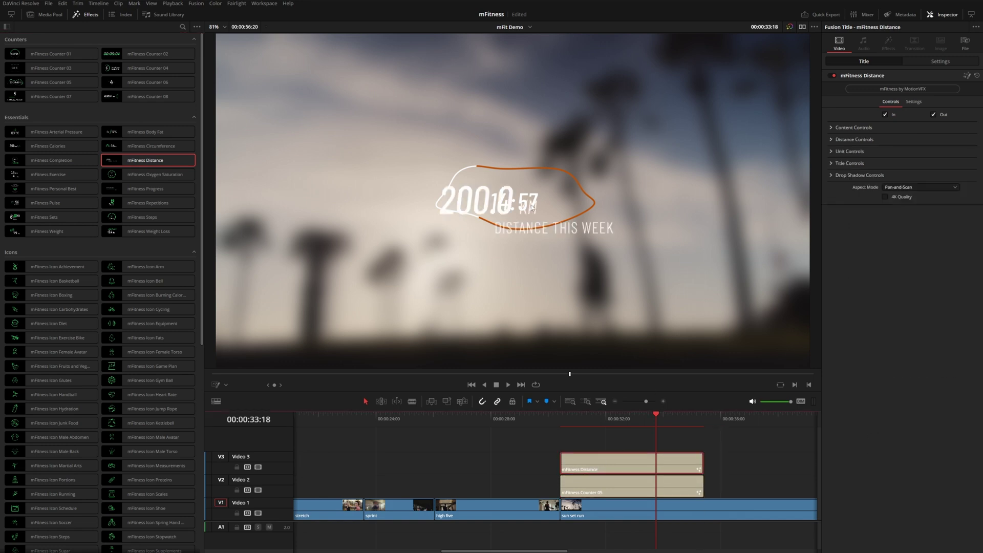
Step: Move the distance title to the upper-left area of the picture and scale it down
left_click(507, 209)
left_click_drag(514, 202, 358, 116)
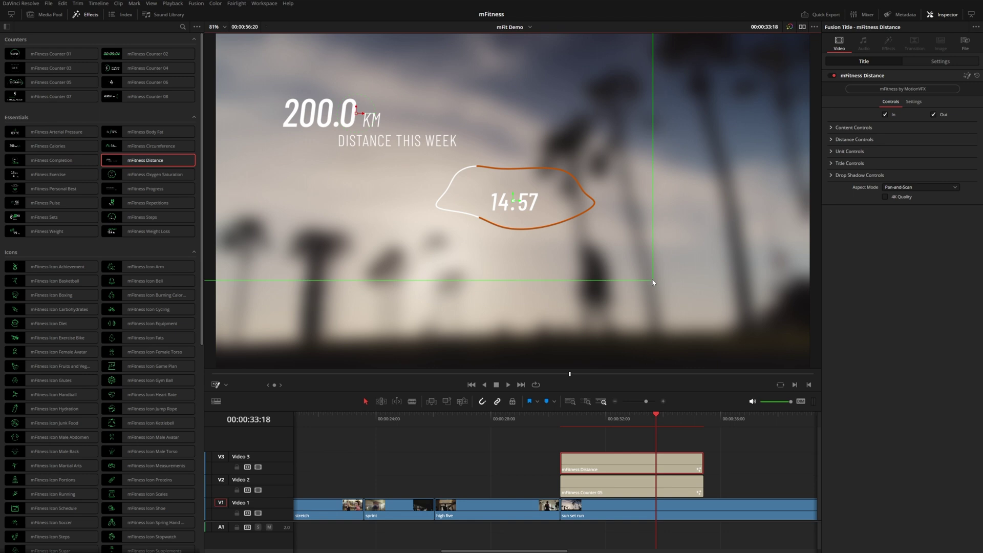
left_click_drag(652, 279, 586, 230)
left_click_drag(586, 227, 583, 225)
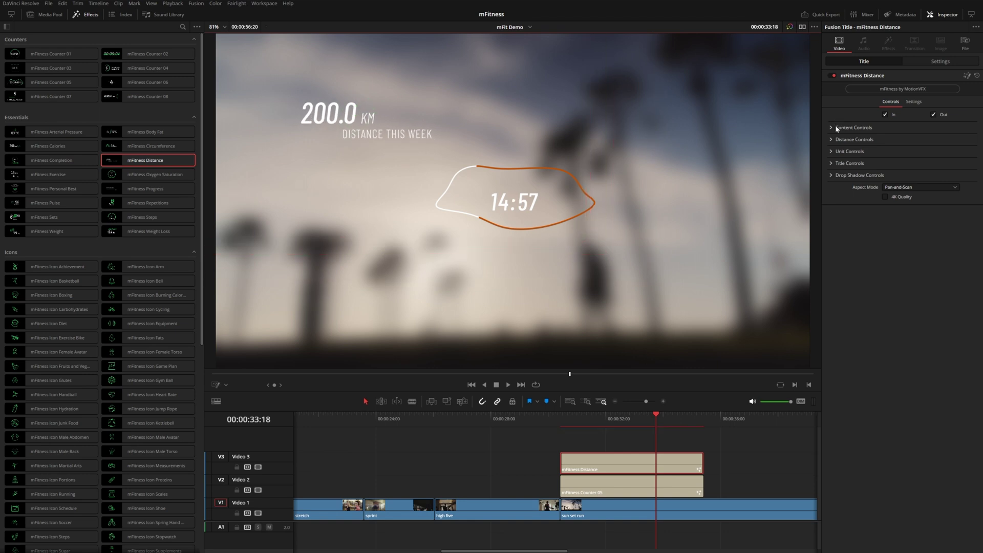
Step: Set the distance title's value to 50 and change its unit text to MILES
left_click(832, 140)
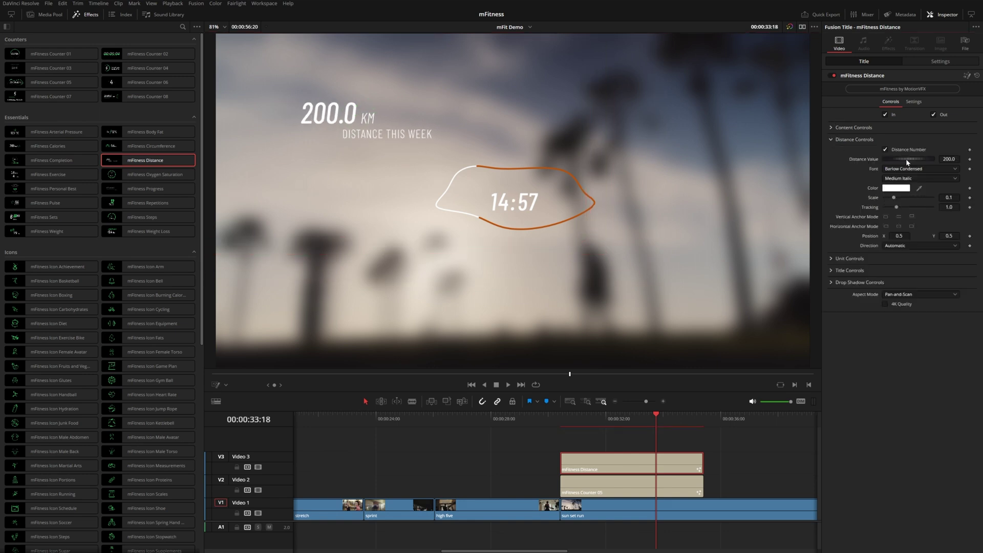
double_click(949, 158)
key("Return")
left_click(831, 259)
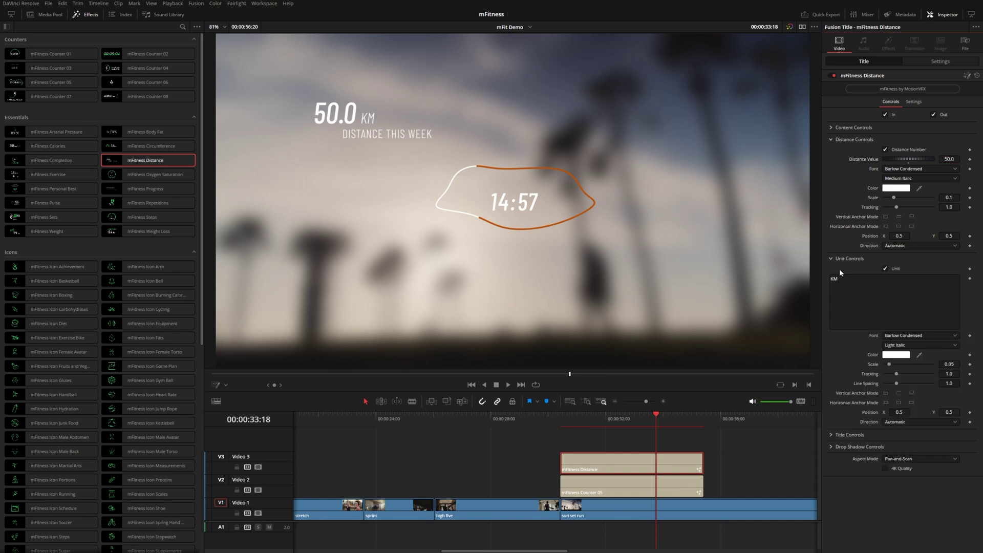
double_click(835, 279)
type("M")
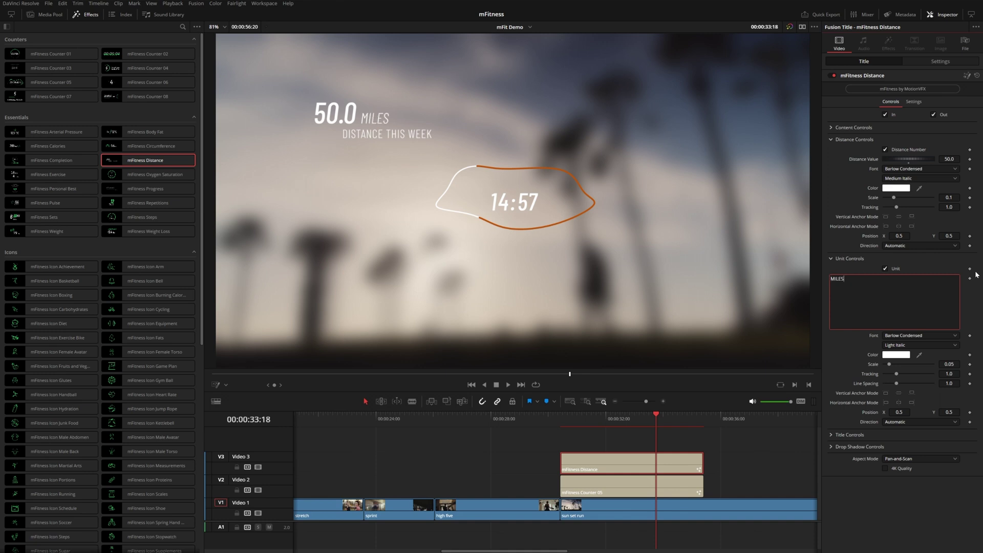
left_click(836, 260)
Step: Play the distance title's animation from the start of the sunset run clip and stop once the title is fully shown
left_click(558, 419)
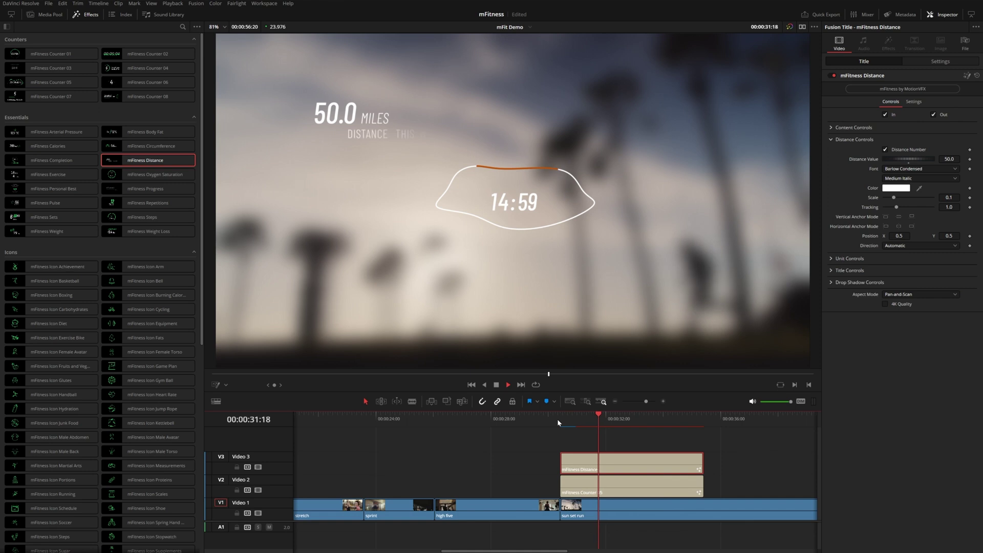
key("space")
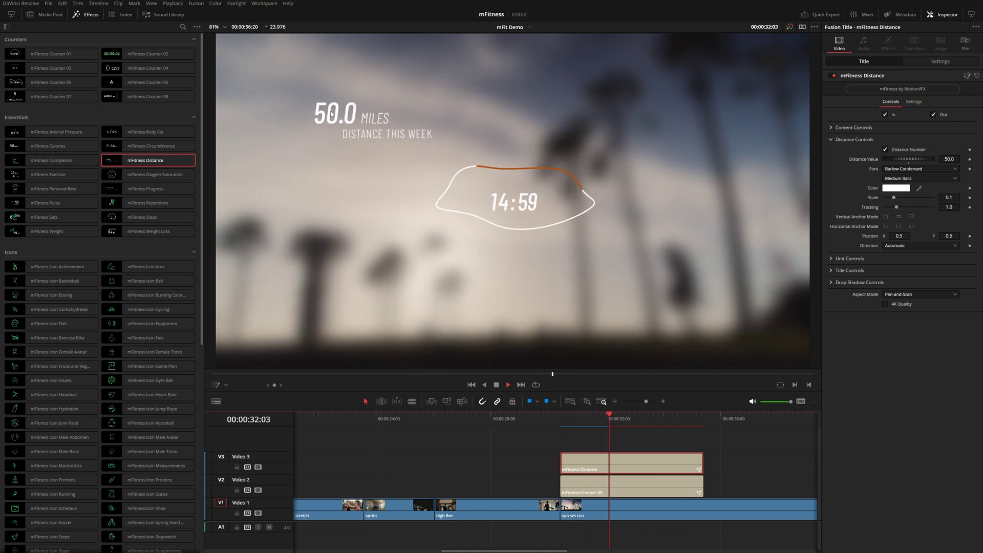
key("space")
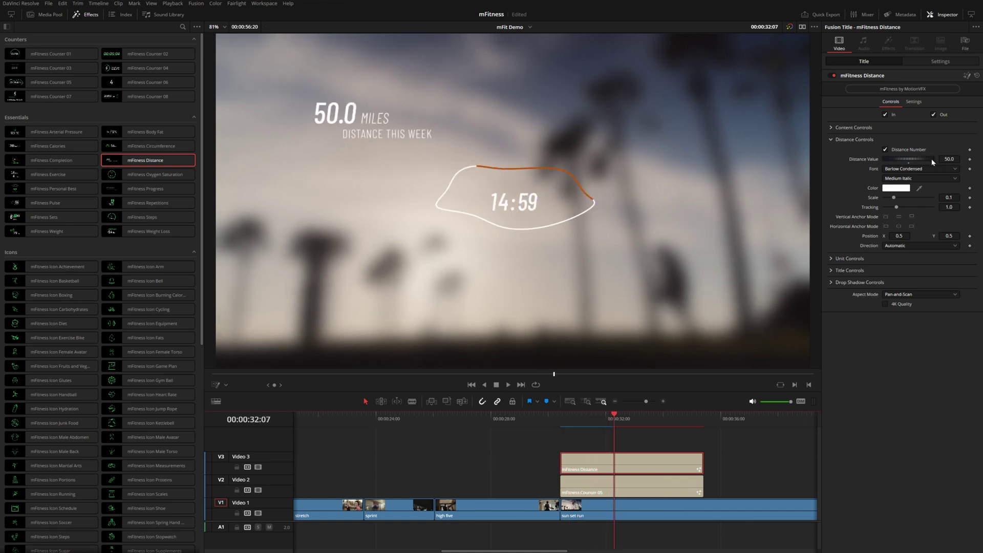
key("Left")
key("Left")
Step: Shift the DISTANCE THIS WEEK text to X position 0.422, set its font style to SemiBold, and play the title back
left_click(833, 271)
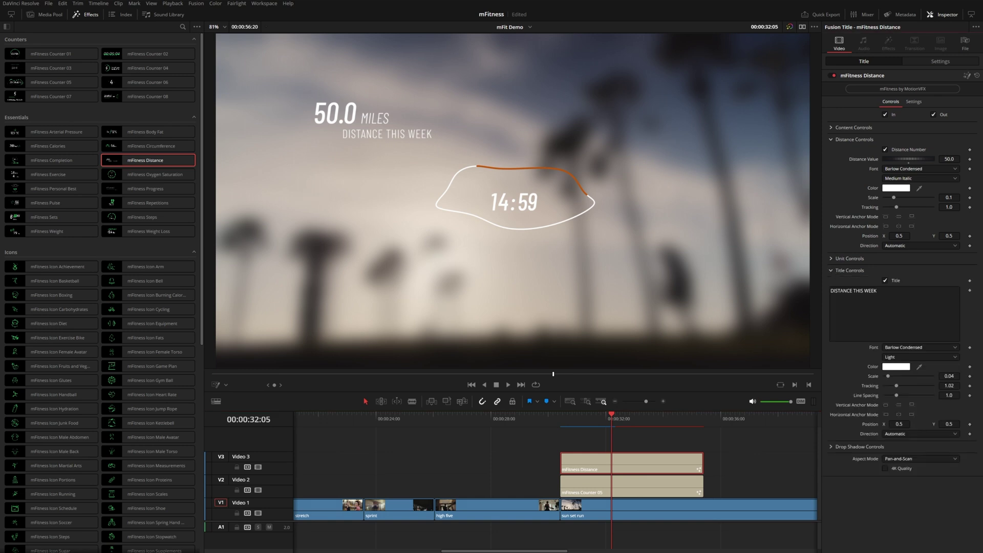
double_click(871, 290)
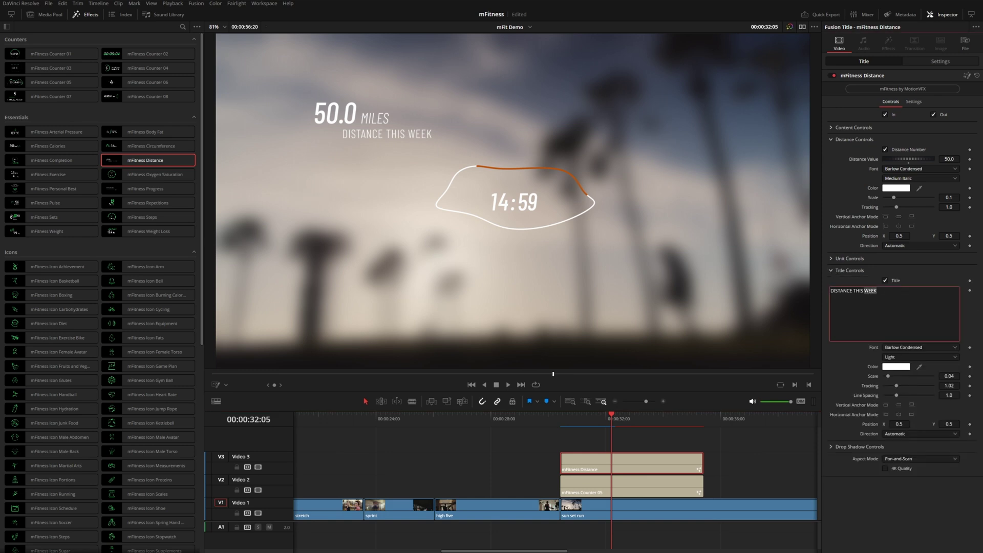
left_click_drag(899, 424, 864, 424)
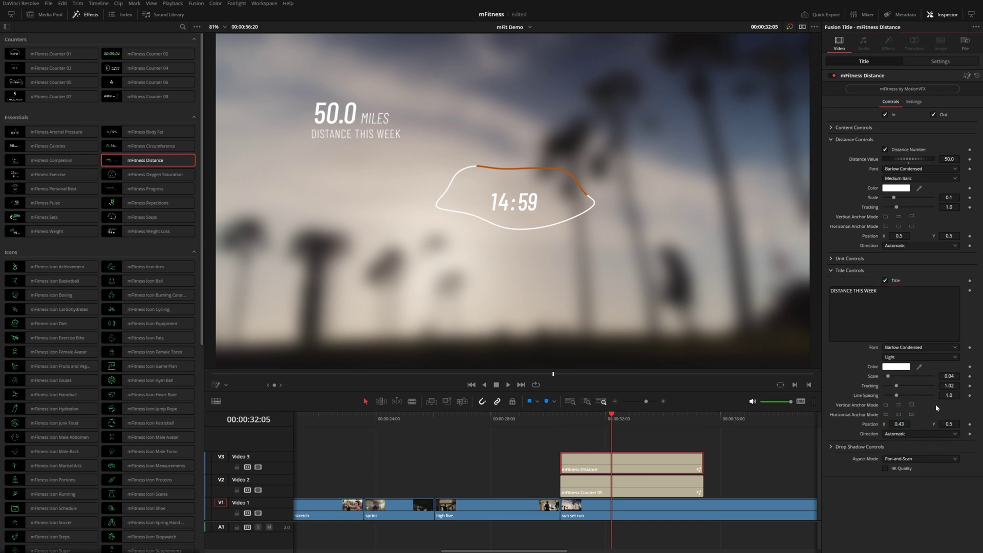
left_click(910, 360)
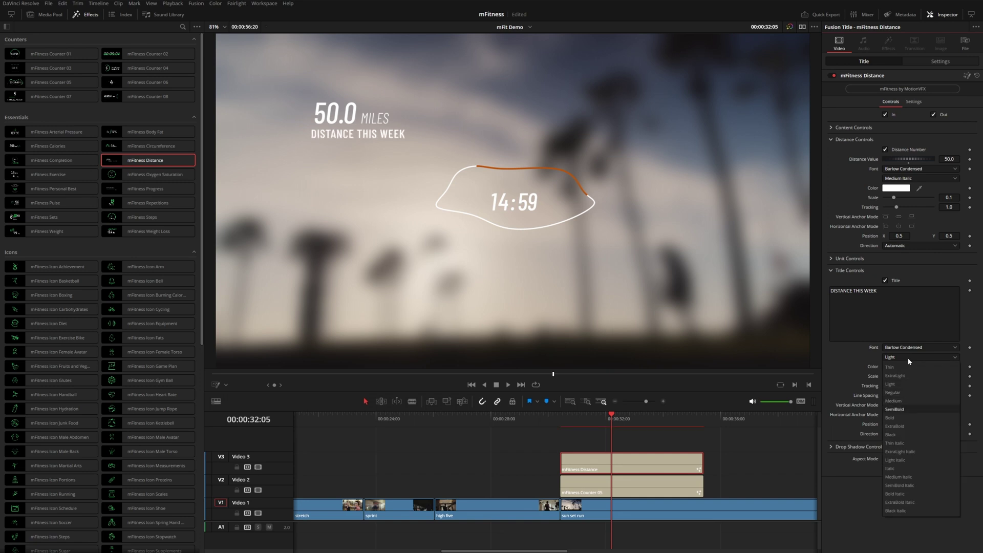
left_click(911, 378)
left_click(565, 420)
key("space")
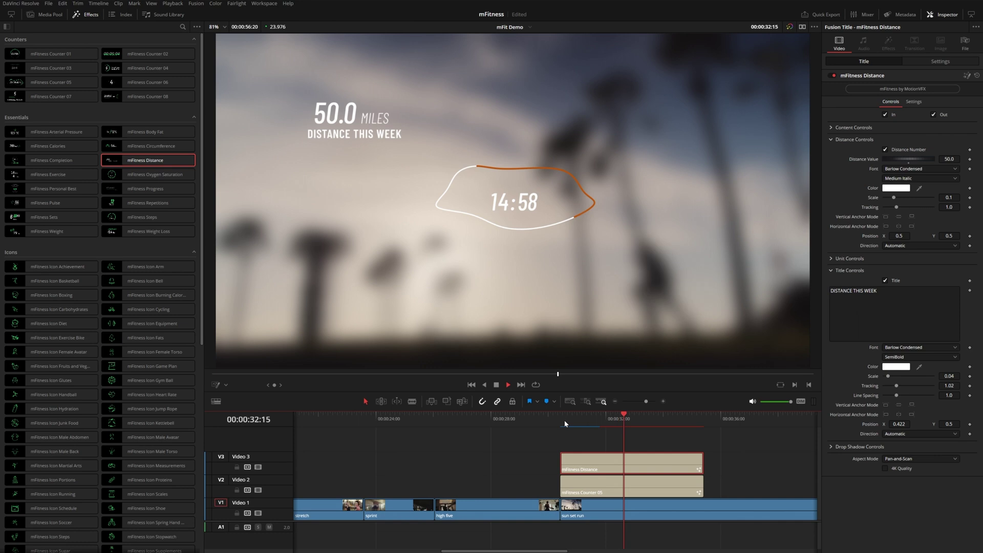
key("space")
Step: Add mFitness Oxygen Saturation on Video 3 directly after the mFitness Distance clip and preview its animation
mouse_move(146, 177)
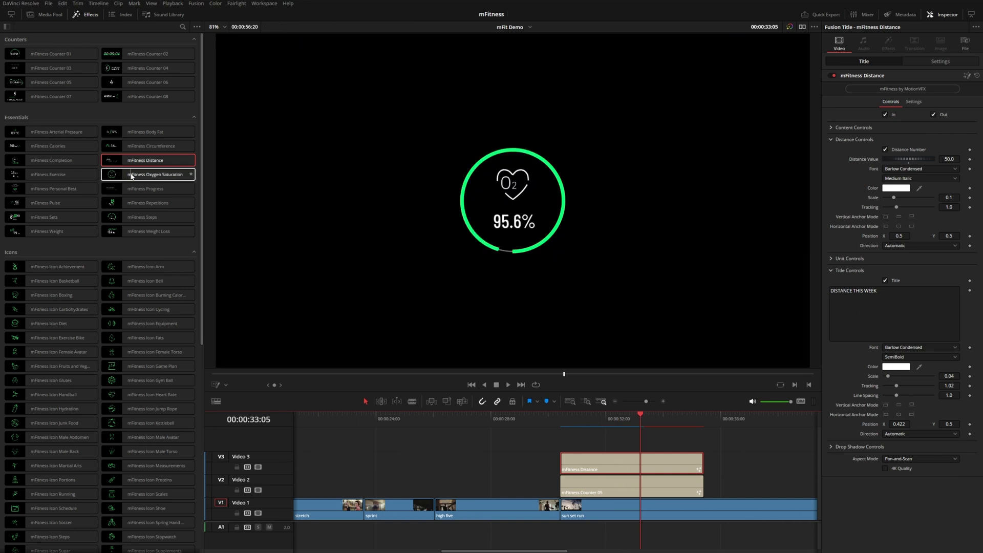
left_click_drag(136, 174, 711, 464)
left_click(723, 428)
left_click(731, 462)
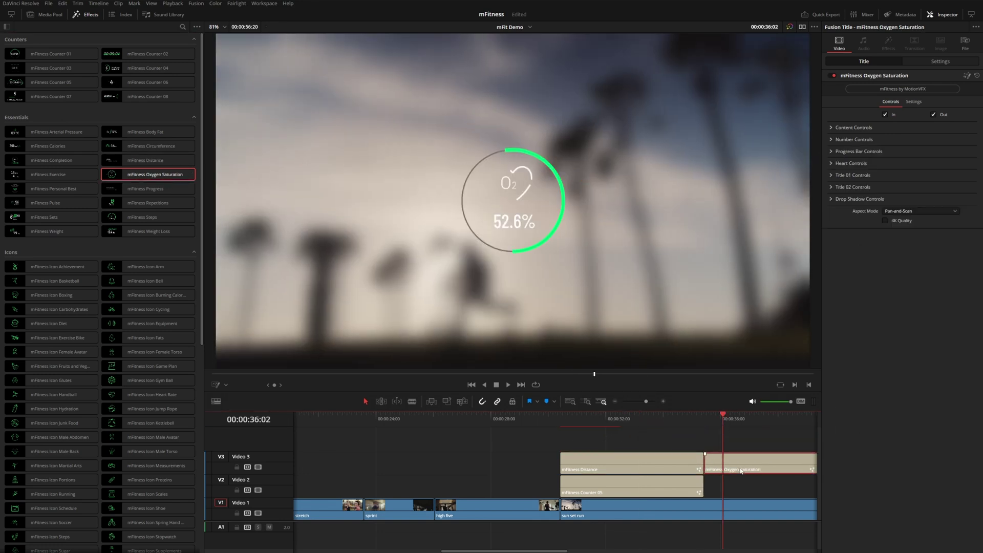
key("space")
key("space")
Step: Try different number values on the oxygen saturation title
left_click(833, 141)
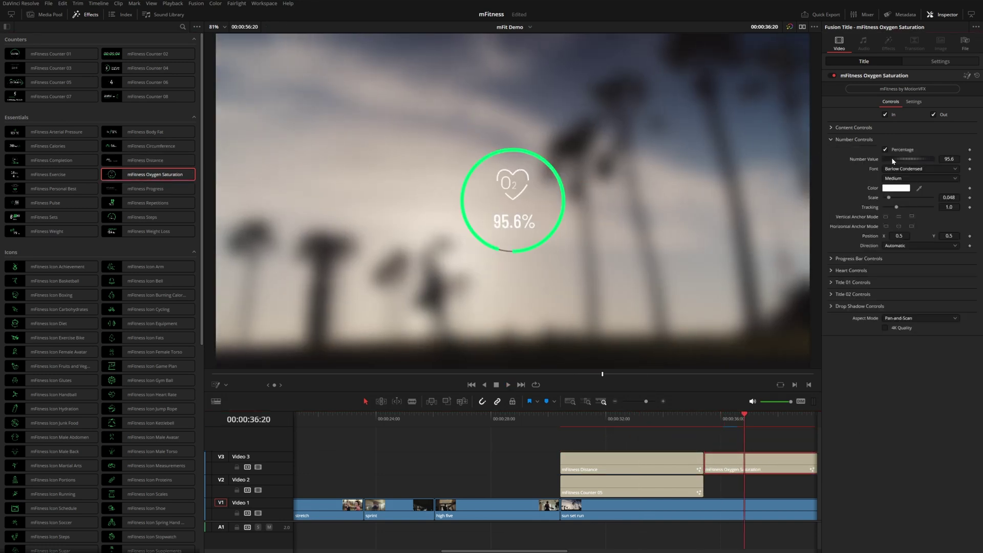
left_click_drag(905, 162, 395, 164)
left_click_drag(919, 159, 840, 160)
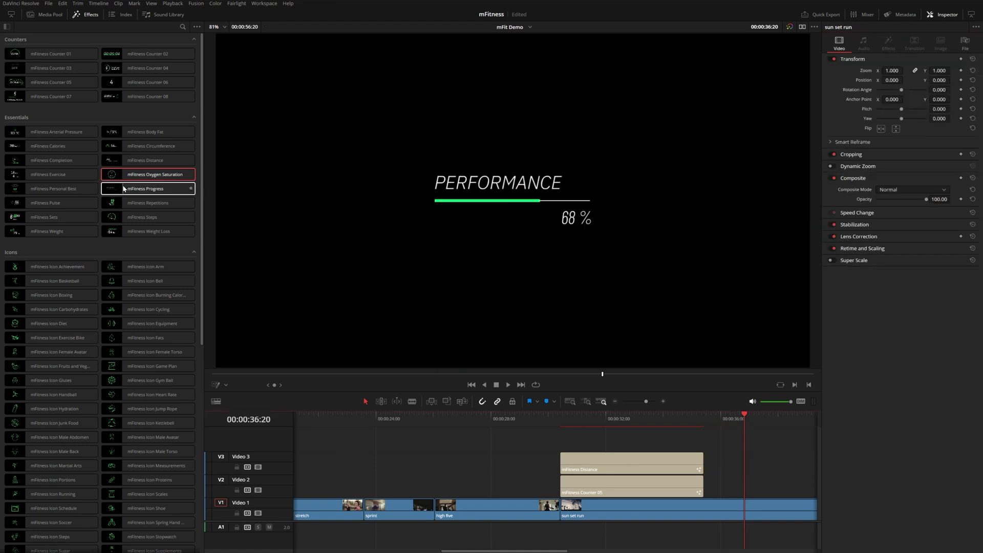
Step: Add mFitness Progress on Video 3 directly after the mFitness Distance clip and set its number value to 64
left_click_drag(144, 190, 717, 464)
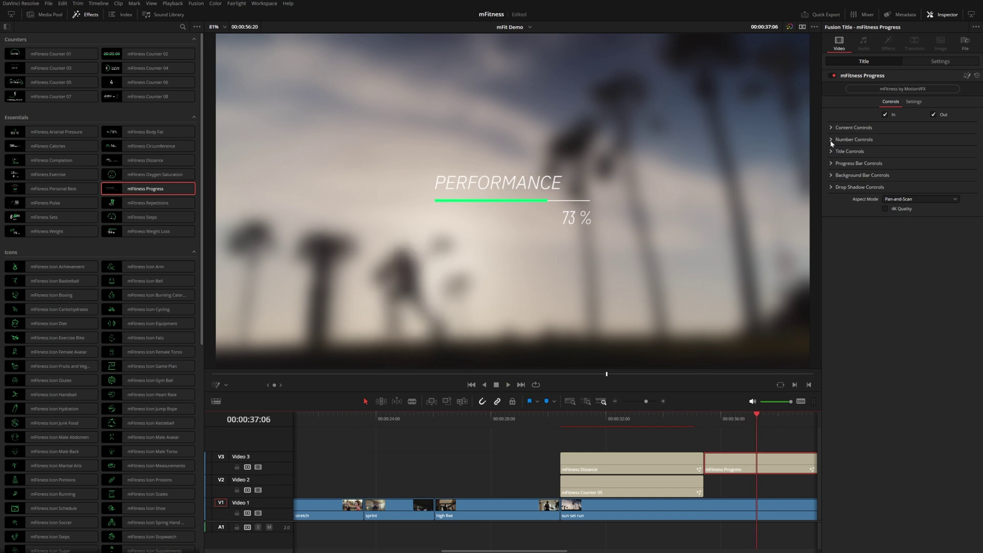
left_click(845, 140)
double_click(948, 159)
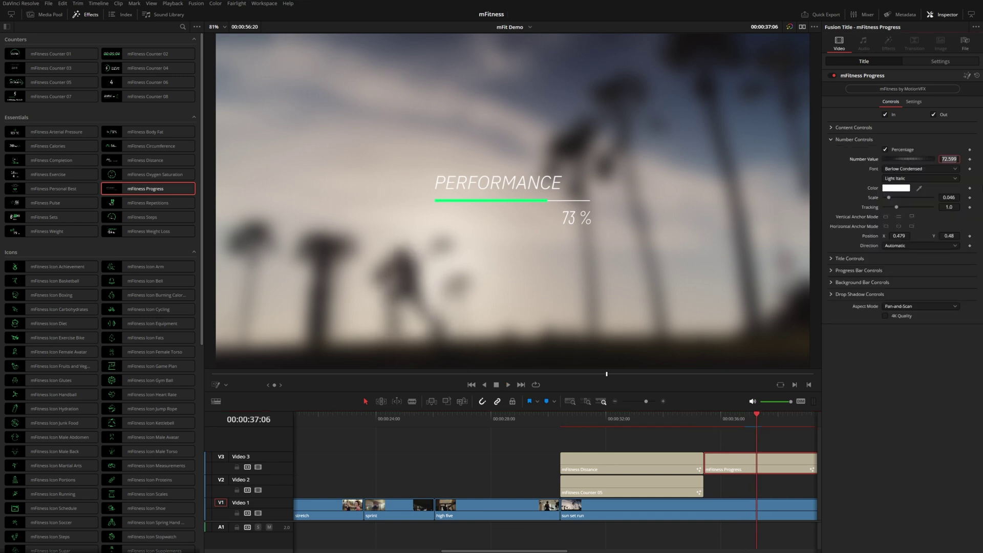
type("64")
key("Return")
Step: Change the color of the performance title's progress bar to pure red
left_click(850, 270)
left_click(886, 290)
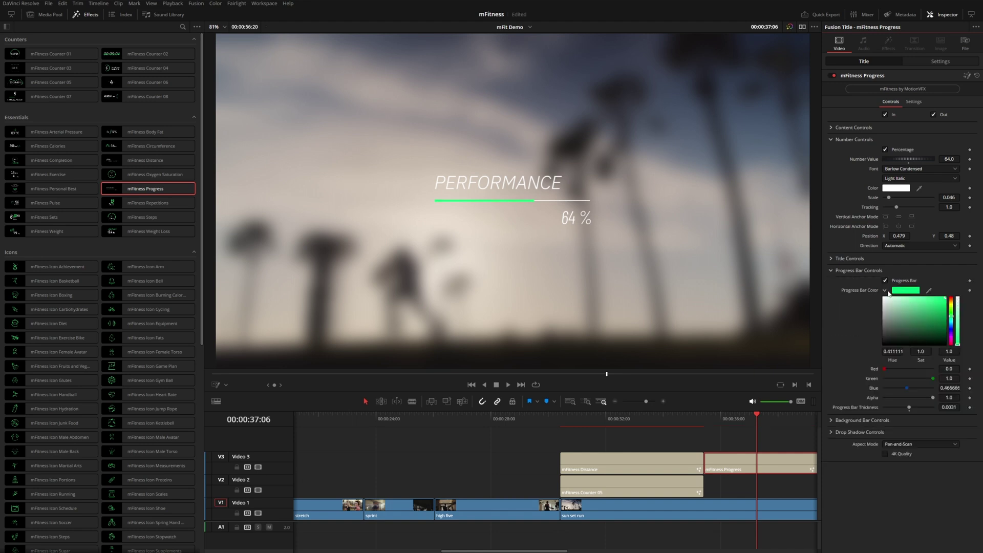
left_click_drag(952, 310, 951, 296)
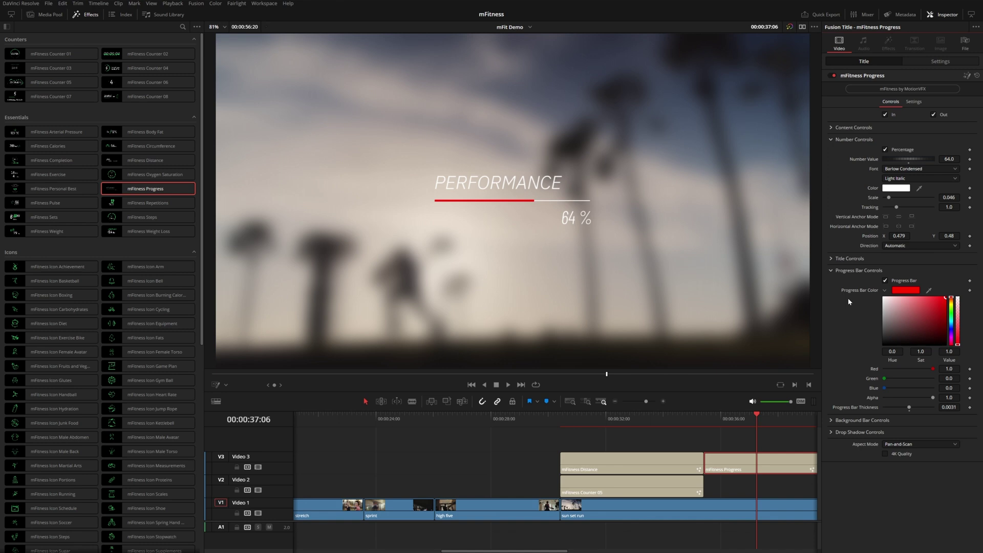
Step: Add mFitness Sets on Video 3 above the start of the lifts clip, set its set number to 8, and play it
mouse_move(18, 146)
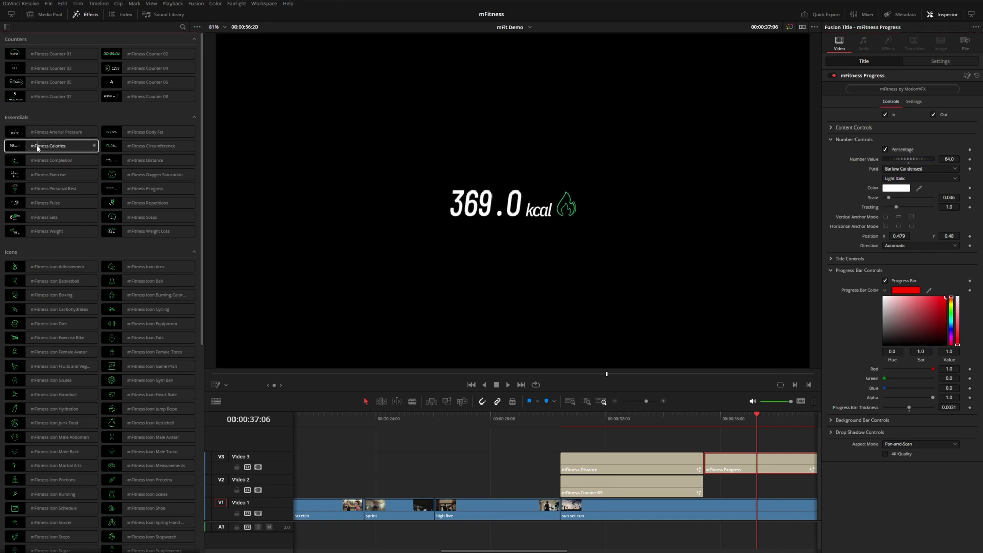
mouse_move(63, 224)
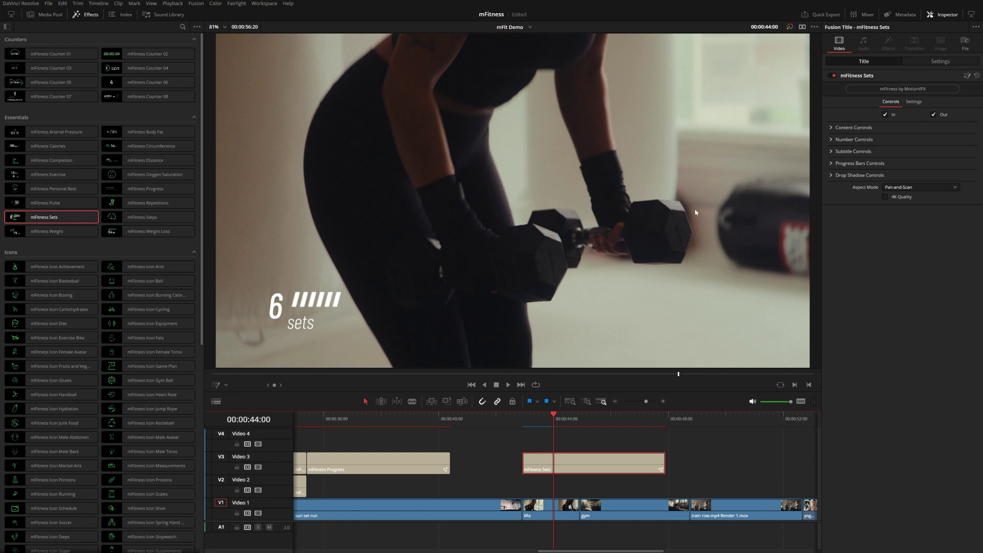
left_click(831, 141)
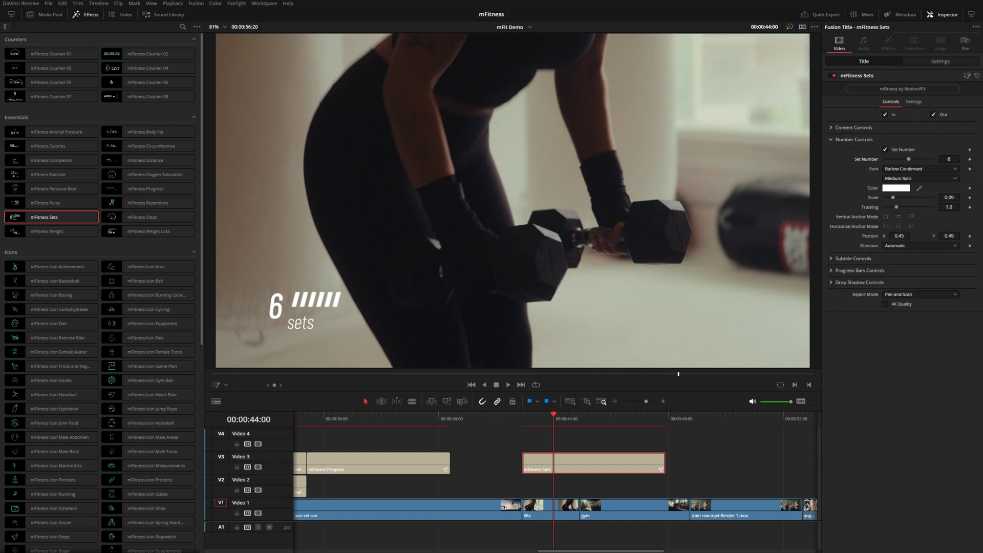
type("8")
key("Return")
left_click(524, 419)
key("space")
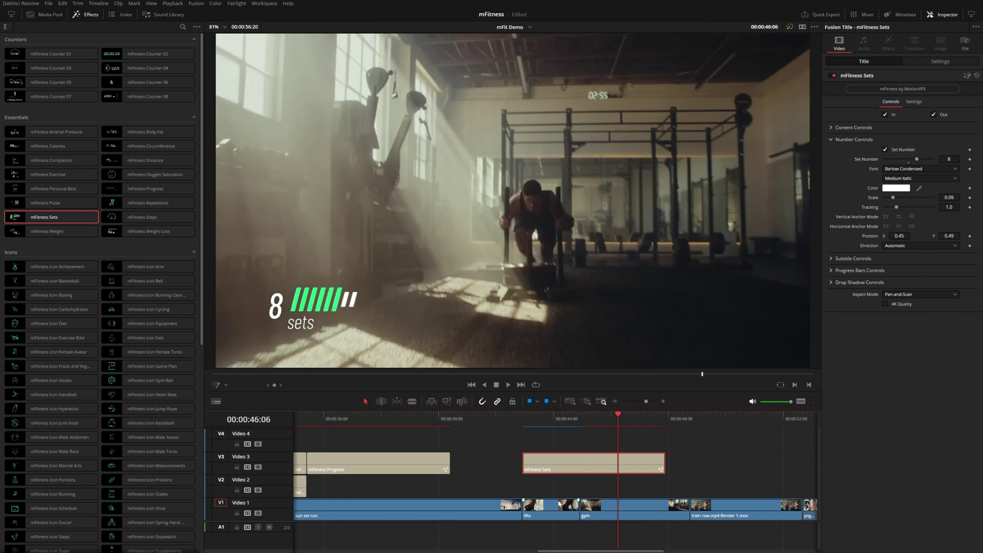
Step: Disable the lifts and gym clips on Video 1 and play the sets title over a black background
left_click_drag(548, 491, 659, 523)
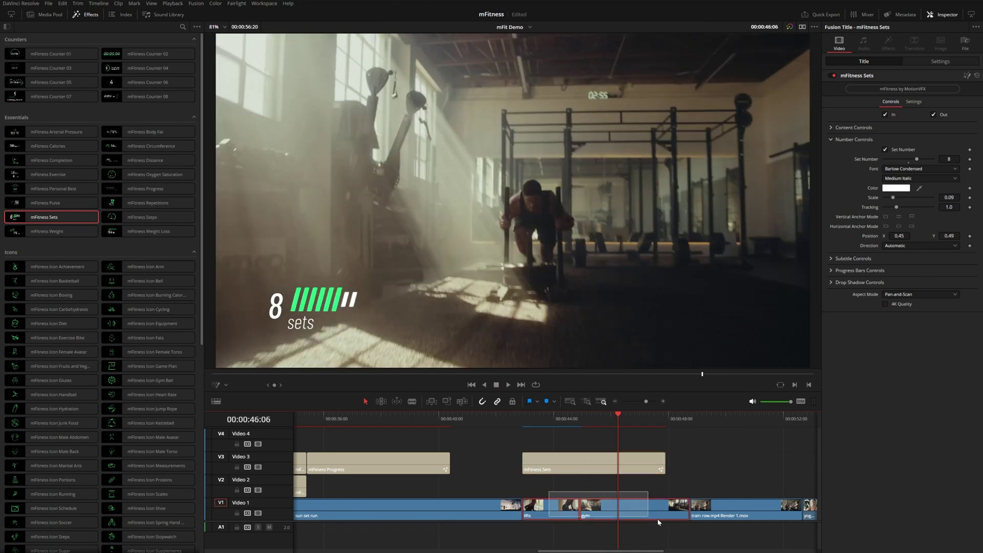
key("d")
left_click(523, 420)
key("space")
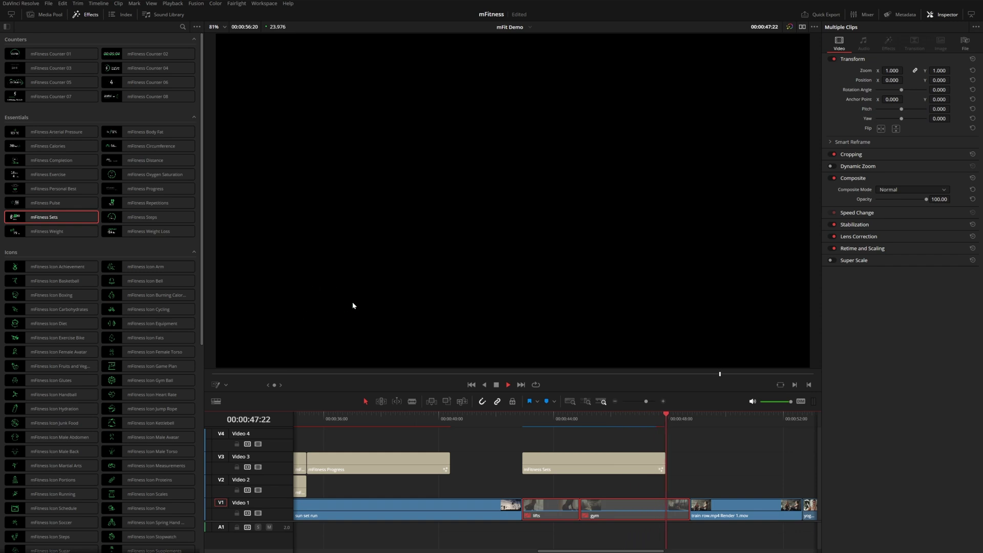
Step: Turn off the In and Out animations of the sets title and play it from its start
left_click(524, 419)
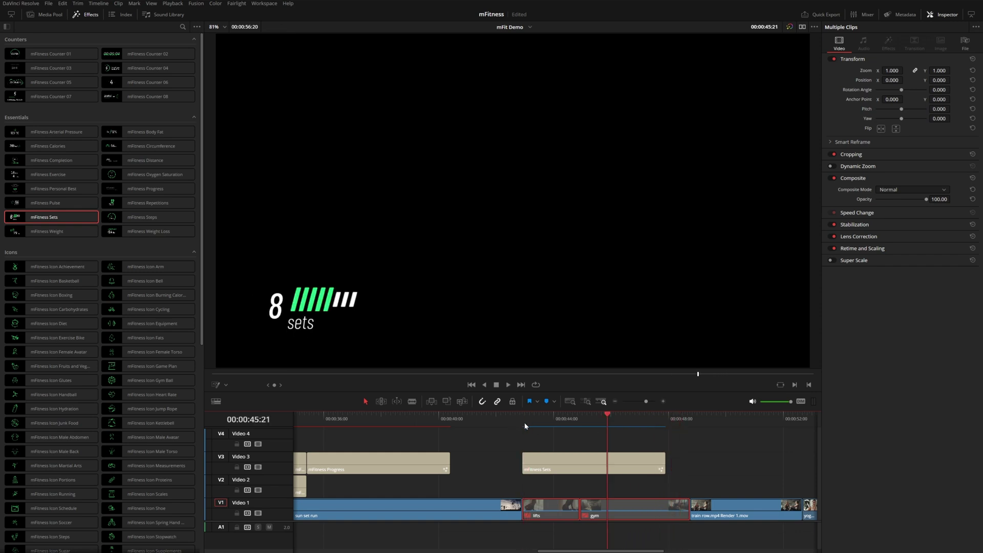
left_click(557, 457)
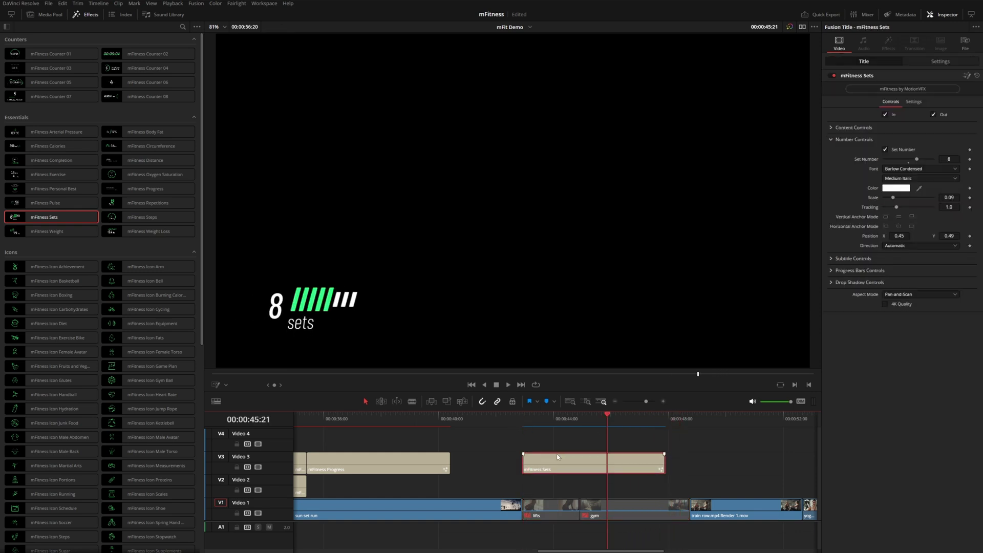
left_click(886, 114)
left_click(934, 114)
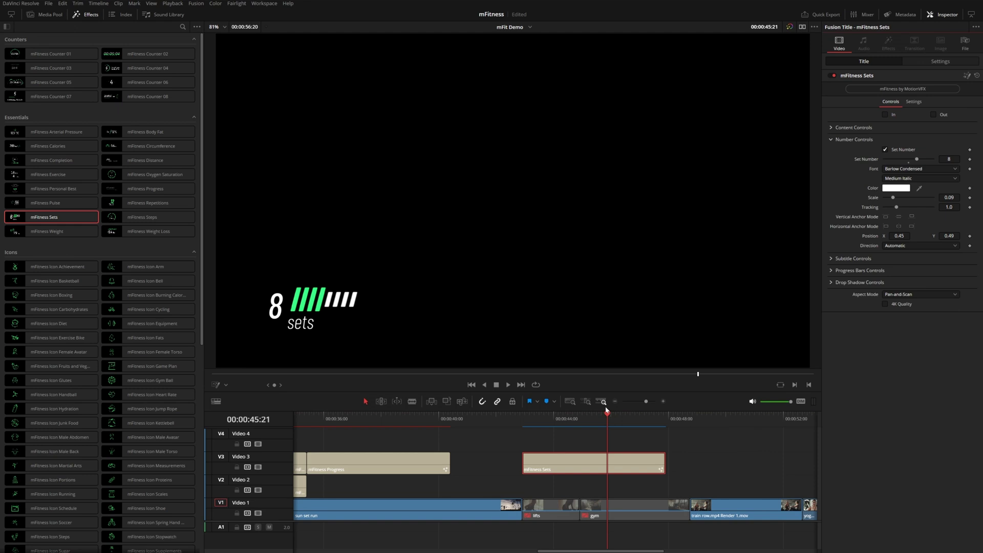
left_click(523, 419)
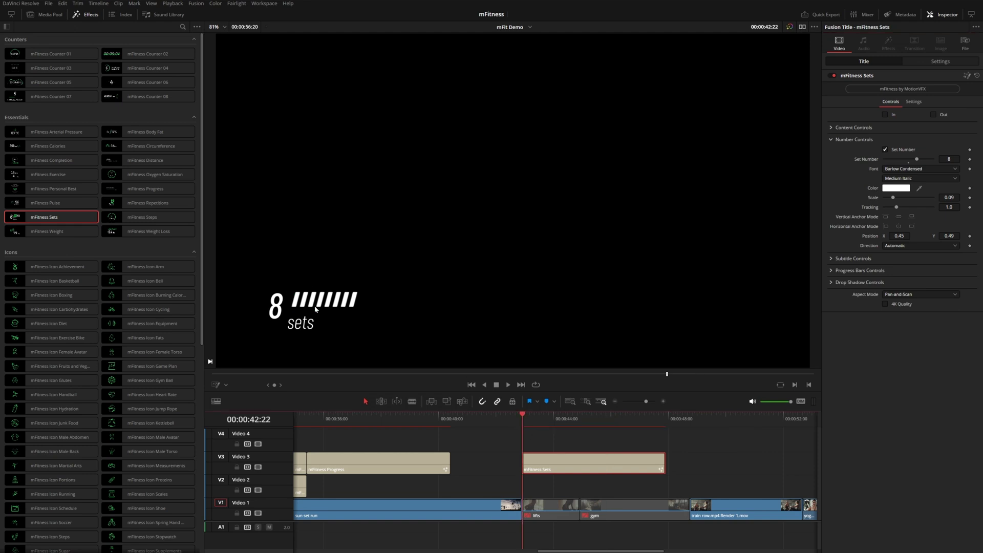
key("space")
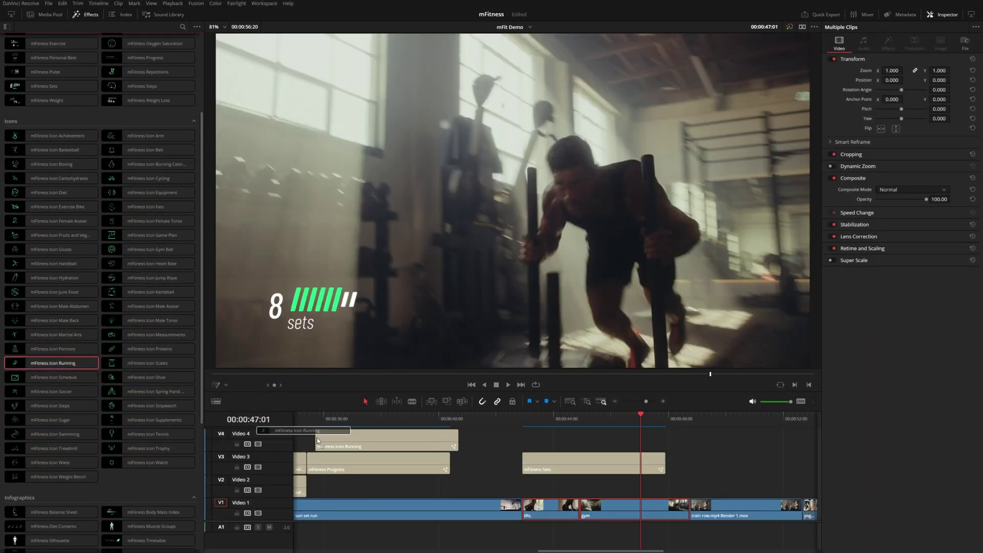
Step: Place the mFitness Icon Running clip on Video 4, aligned with the mFitness Distance clip at the start of the sunset run
scroll(358, 430, "left", 3)
left_click(472, 417)
left_click_drag(591, 442, 437, 441)
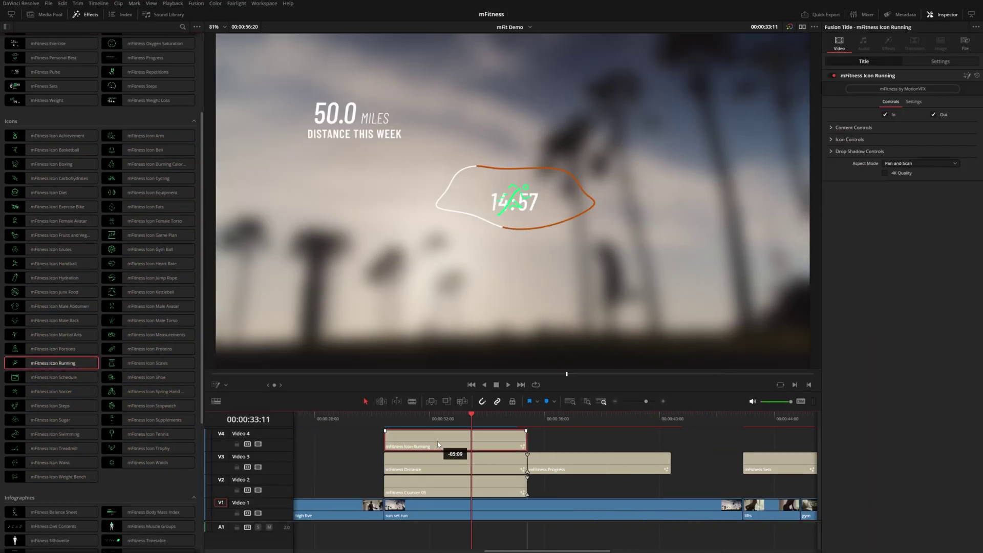
Step: Position the running icon beside MILES at X 0.314, Y 0.753 with a content scale of 0.266, and play the result
left_click(848, 128)
left_click_drag(899, 138, 846, 137)
mouse_move(948, 137)
left_mouse_down()
mouse_move(980, 137)
mouse_move(926, 147)
mouse_move(903, 137)
mouse_move(951, 137)
left_mouse_up()
left_click(384, 417)
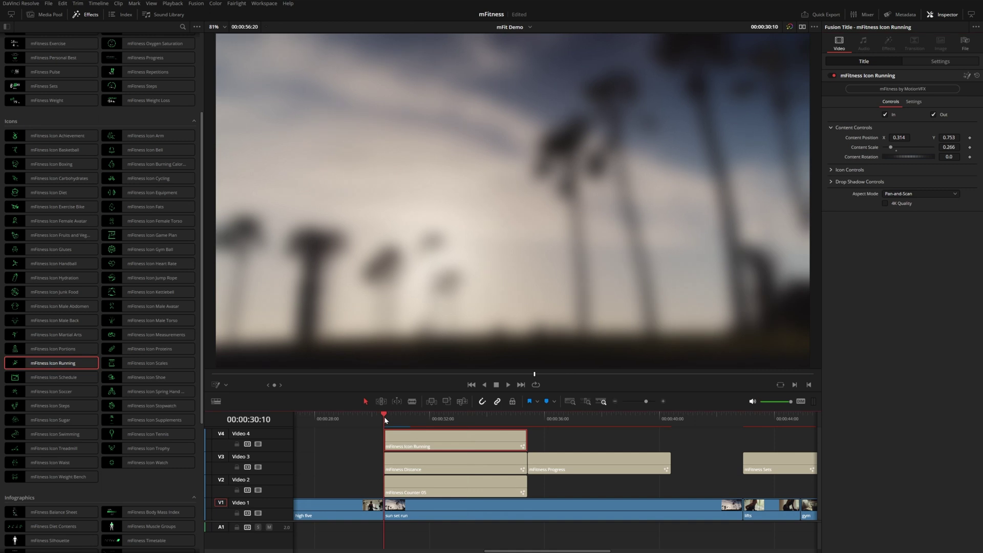
key("space")
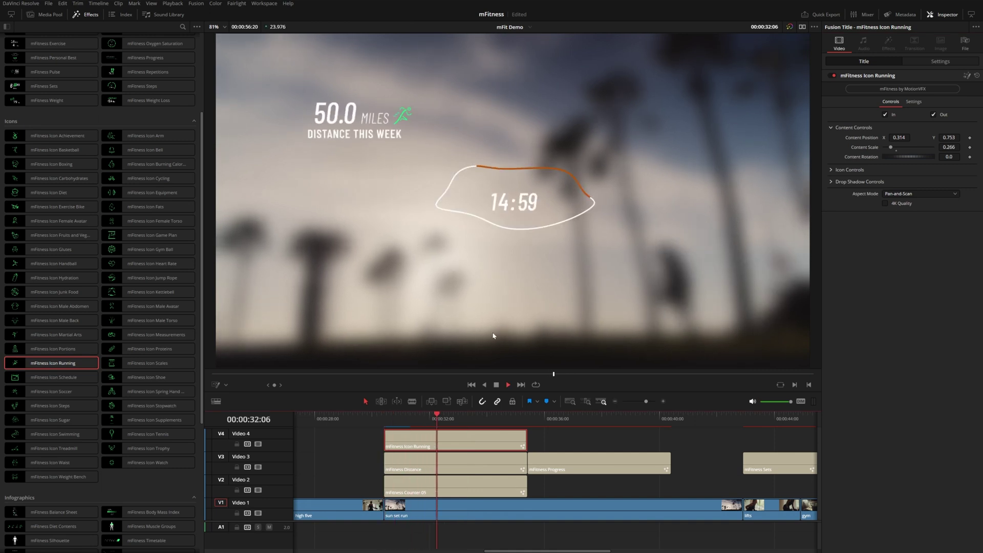
key("space")
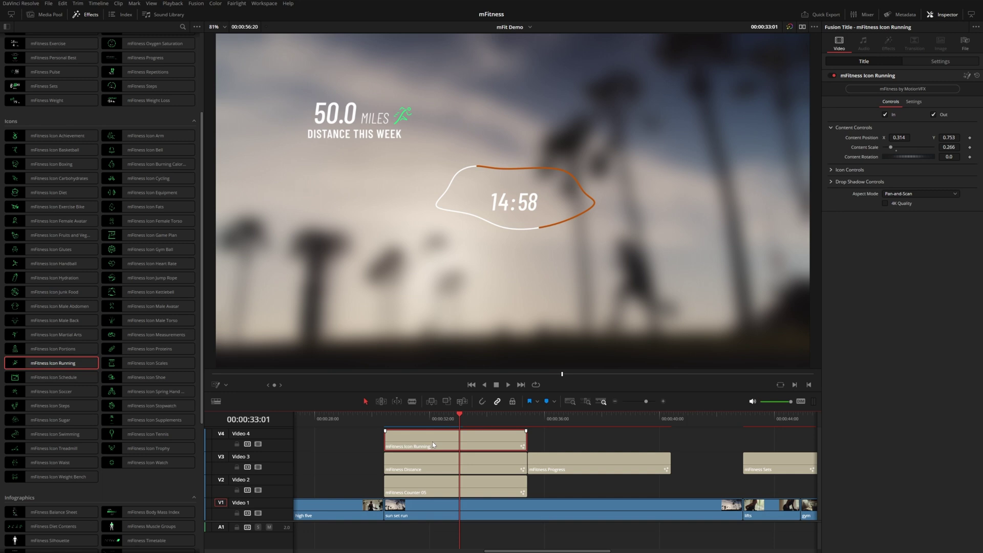
Step: Move the running icon clip slightly later on Video 4 so it starts after the distance title, and replay the section
left_click_drag(433, 444, 455, 446)
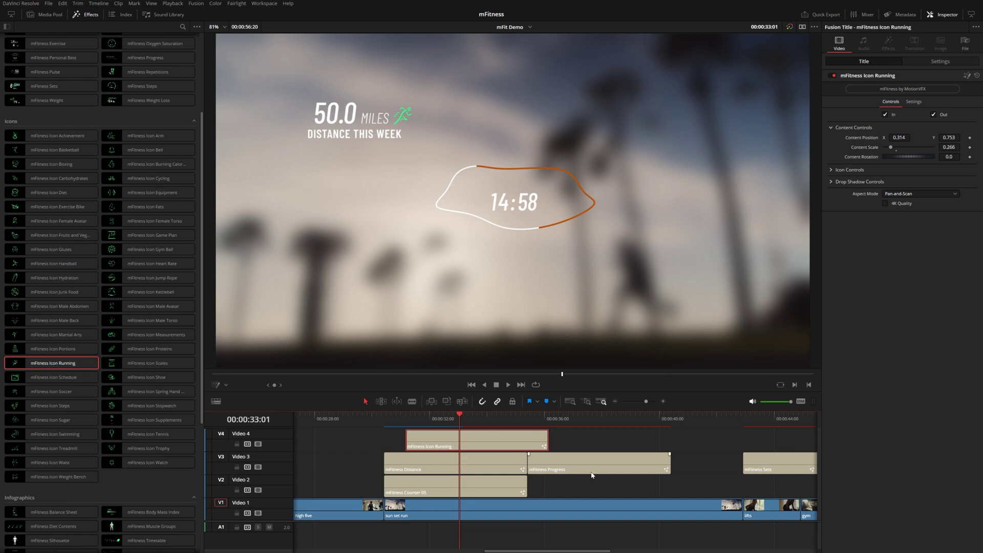
left_click(390, 423)
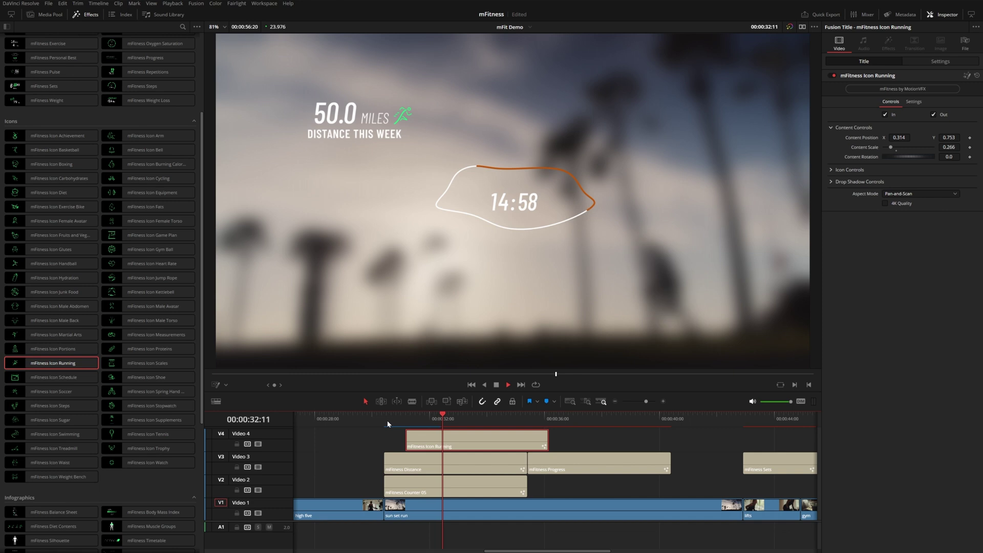
Step: Set the mFitness Counter 05 timer path colour to yellow #ffd004 and copy its hex code
left_click(387, 420)
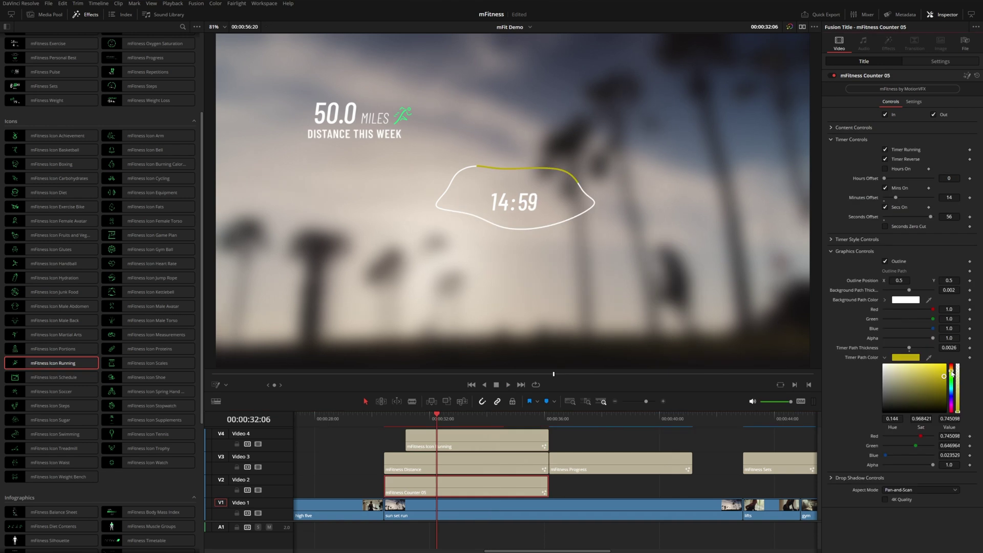
mouse_move(951, 371)
left_mouse_down()
mouse_move(945, 364)
mouse_move(952, 374)
left_mouse_up()
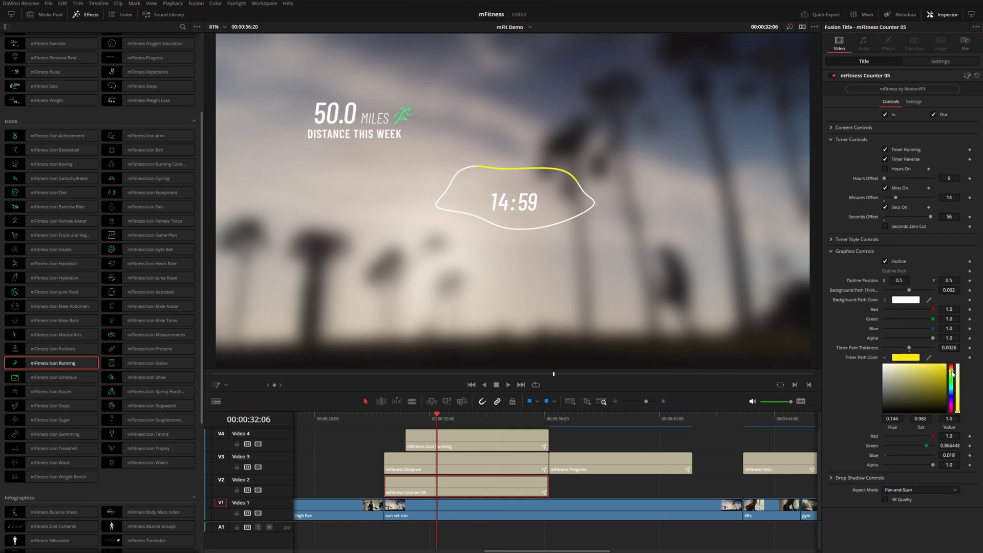
left_click(907, 359)
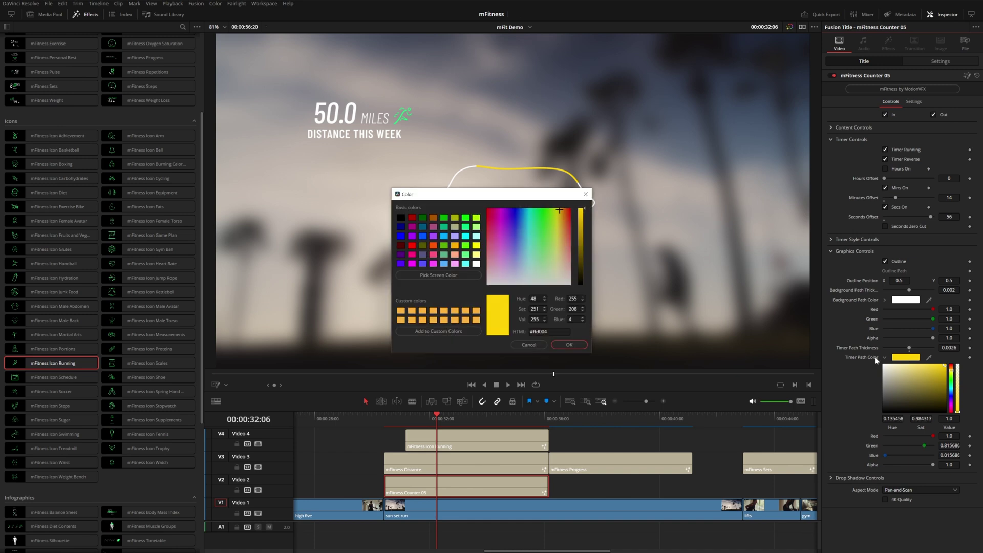
left_click(547, 330)
key("ctrl+c")
left_click(567, 344)
Step: Apply the copied yellow #ffd004 to the running icon's Icon Color and play the section from the start of the sunset run
left_click(506, 447)
left_click(906, 199)
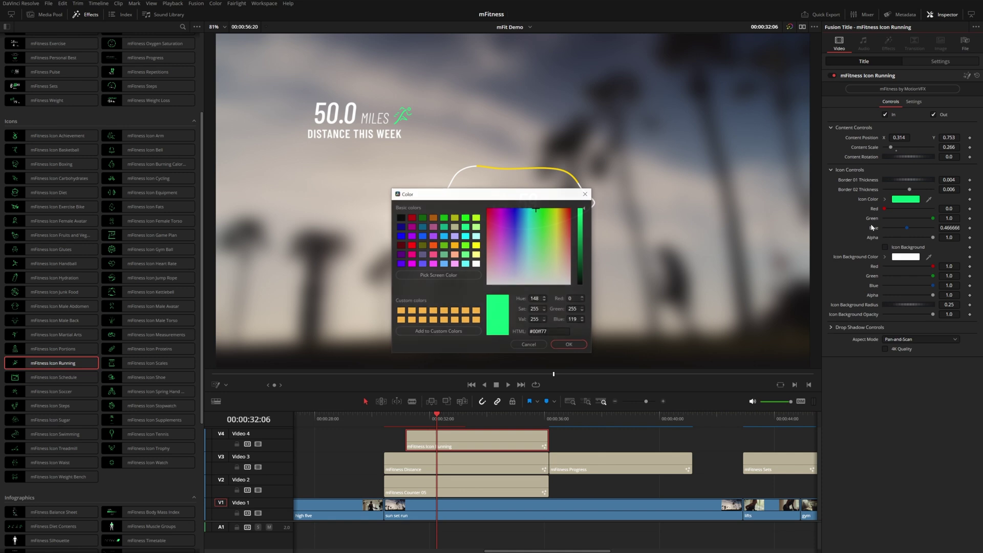
key("ctrl+v")
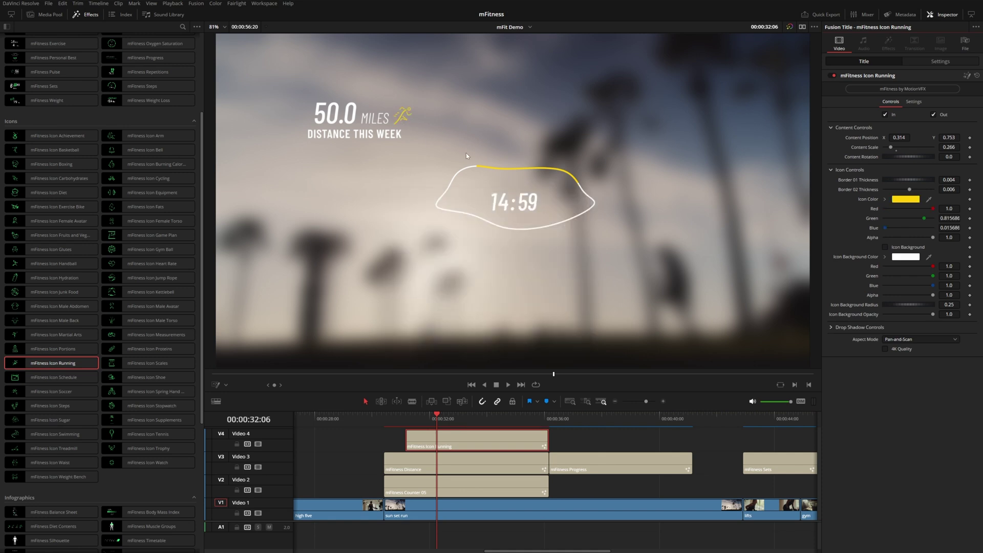
left_click(389, 422)
key("space")
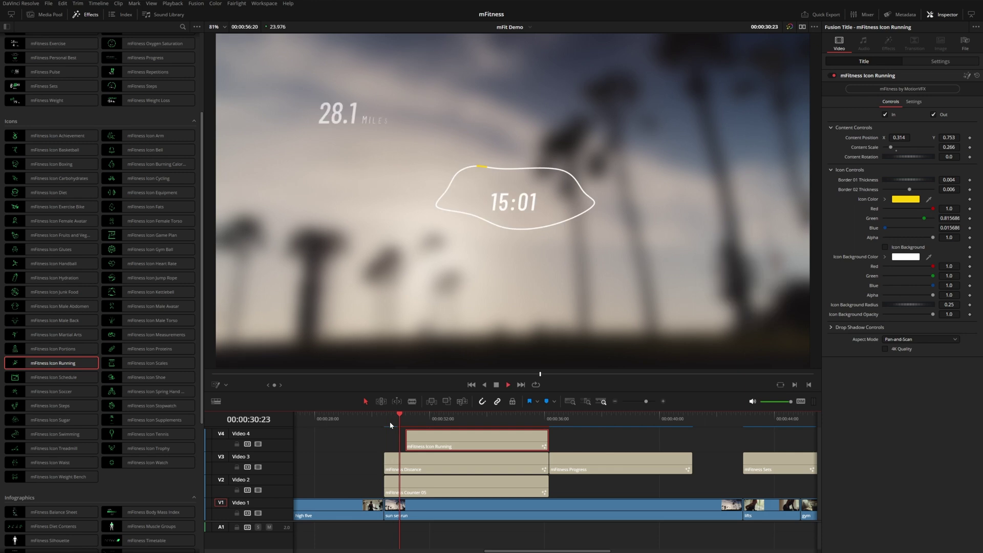
key("space")
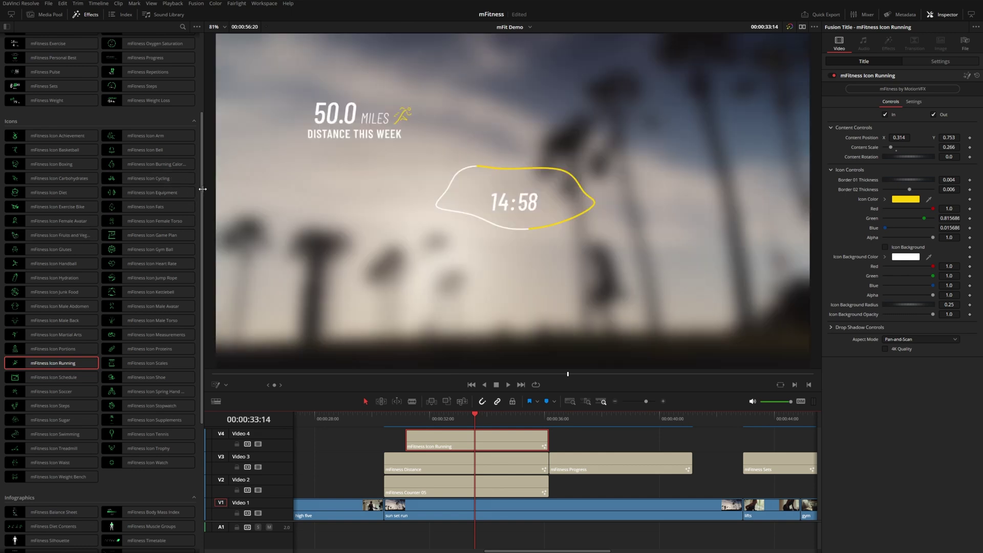
Step: Place the mFitness Weekly Performance title over the train row clip and give it a yellow Monday bar at scale 0.198
left_click_drag(203, 189, 200, 353)
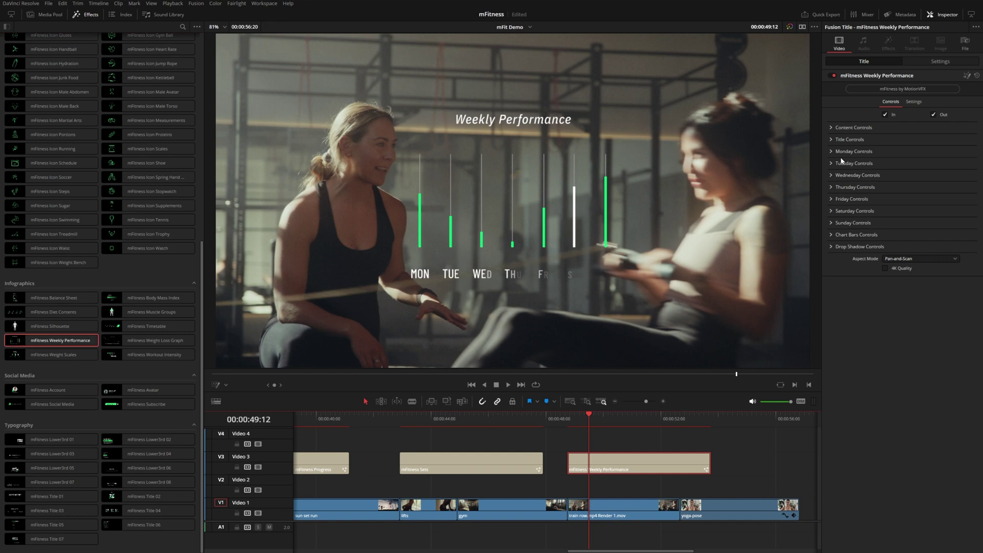
left_click(832, 152)
mouse_move(892, 192)
left_mouse_down()
mouse_move(901, 192)
mouse_move(884, 193)
left_mouse_up()
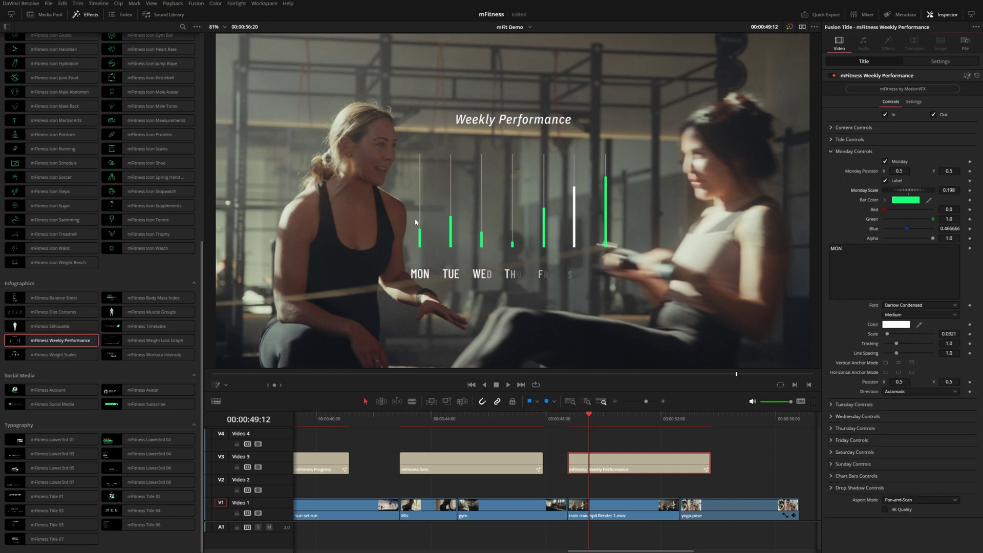
left_click(886, 200)
left_click_drag(951, 215, 951, 214)
left_click(831, 152)
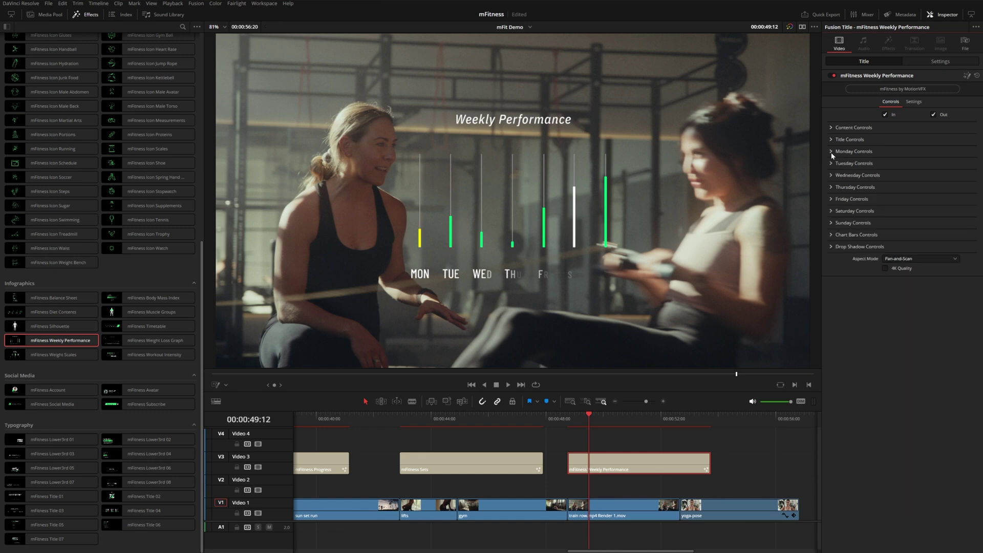
Step: Change the Weekly Performance heading to PROGRESS in Bold Italic at scale 0.0522 and move the clip down to Video 2
left_click(831, 140)
triple_click(854, 160)
type("PROGRESS")
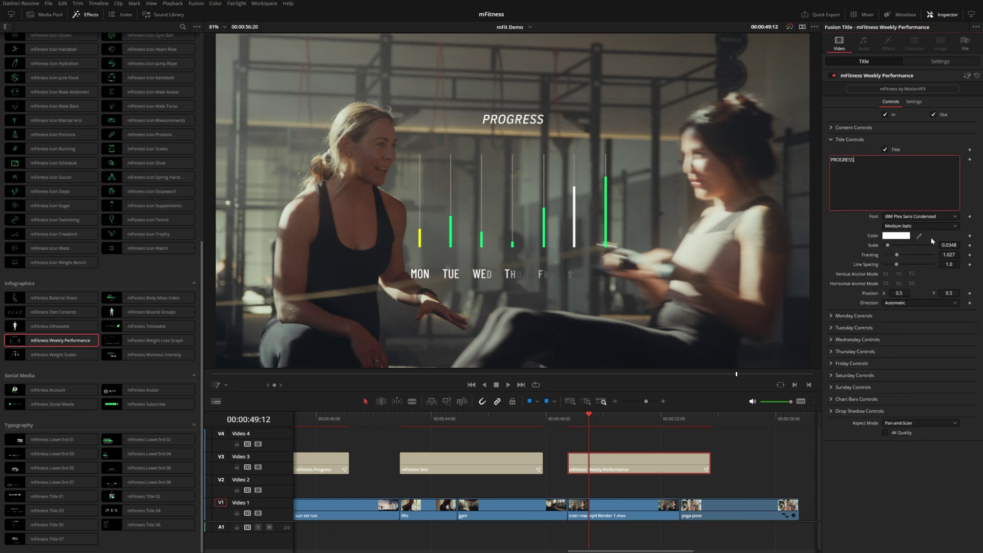
left_click(930, 226)
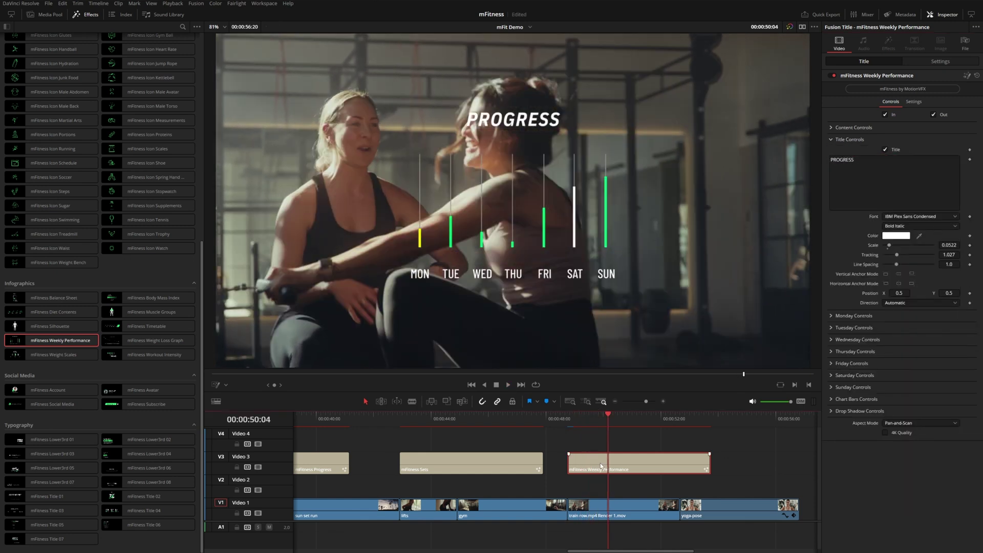
left_click_drag(600, 463, 598, 480)
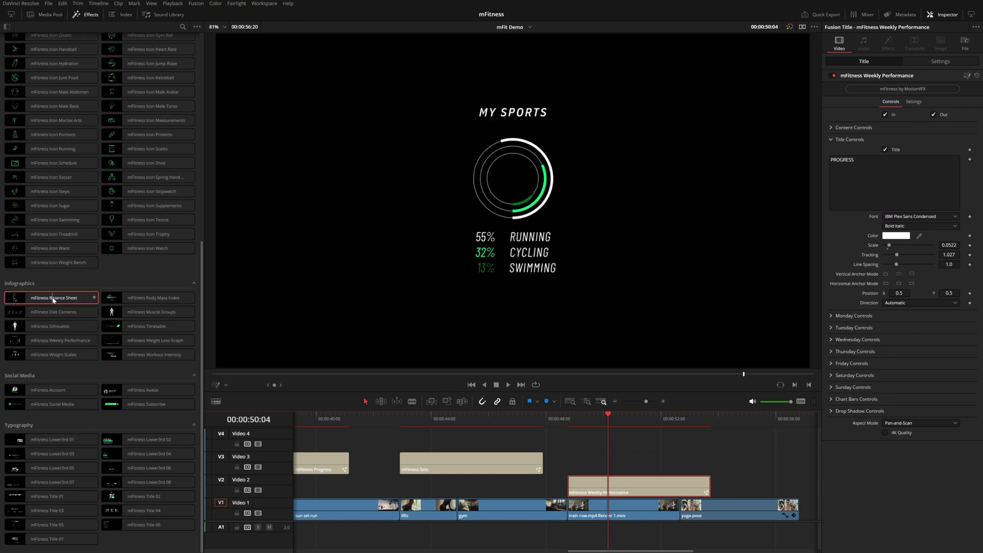
Step: Place the mFitness Balance Sheet title on Video 3 at the start of the gym clip and adjust its First Activity Amount
left_click_drag(60, 298, 511, 467)
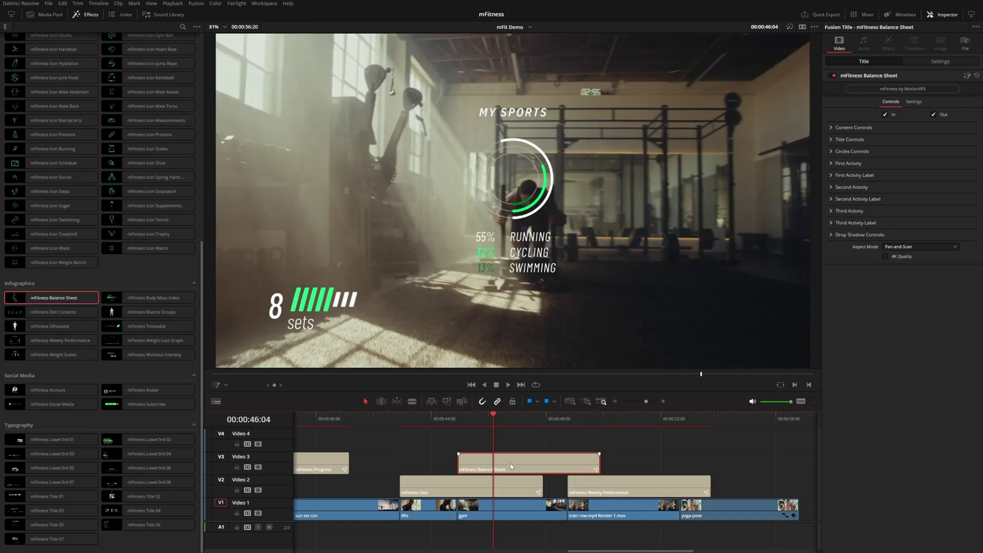
left_click(832, 163)
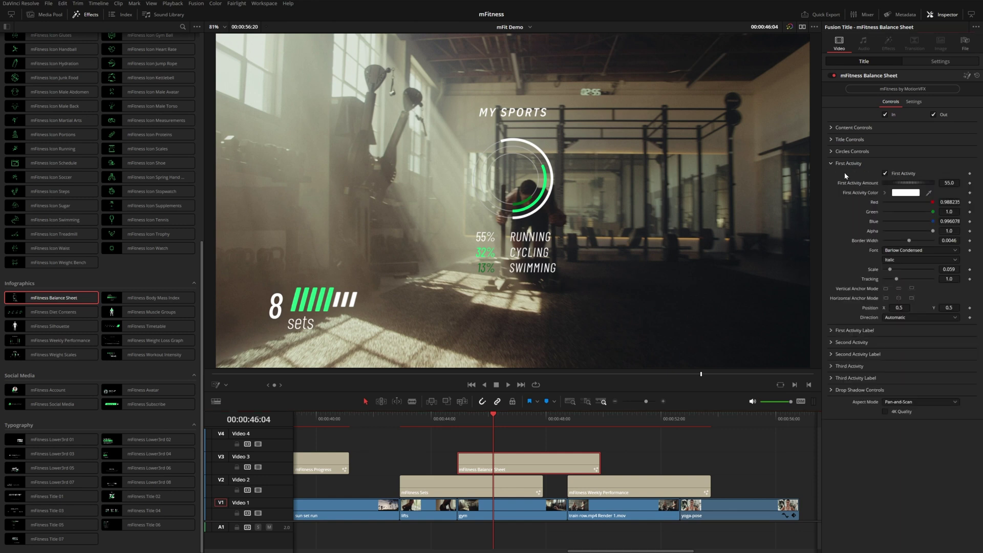
left_click_drag(920, 185, 824, 194)
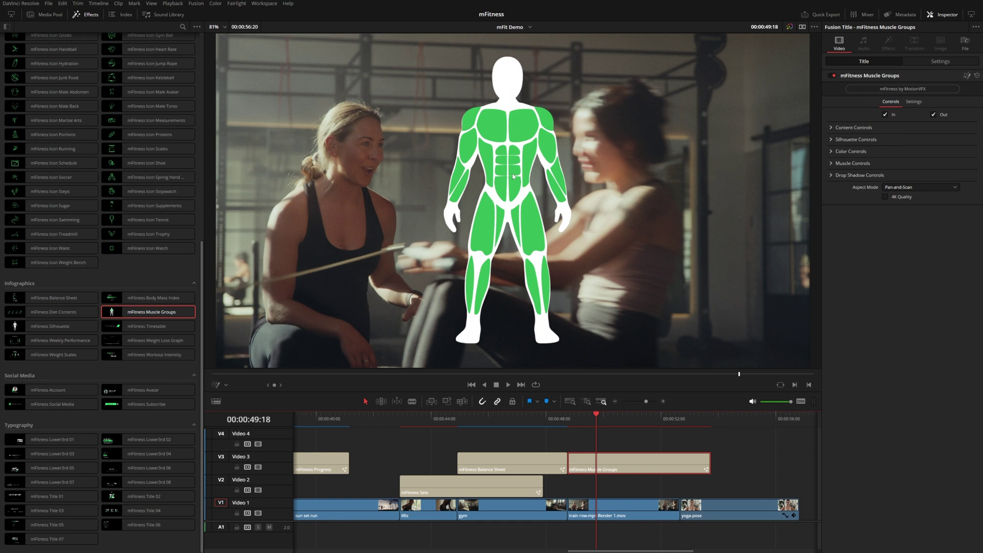
Step: Compare the Muscle Groups silhouette's gender and view options, and set it to Female with the Front view
left_click(831, 140)
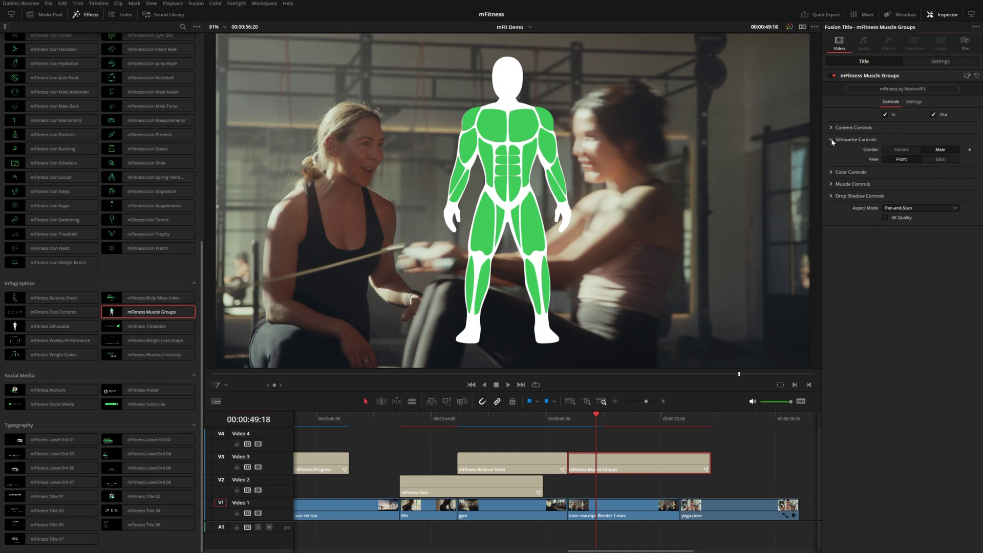
left_click(910, 150)
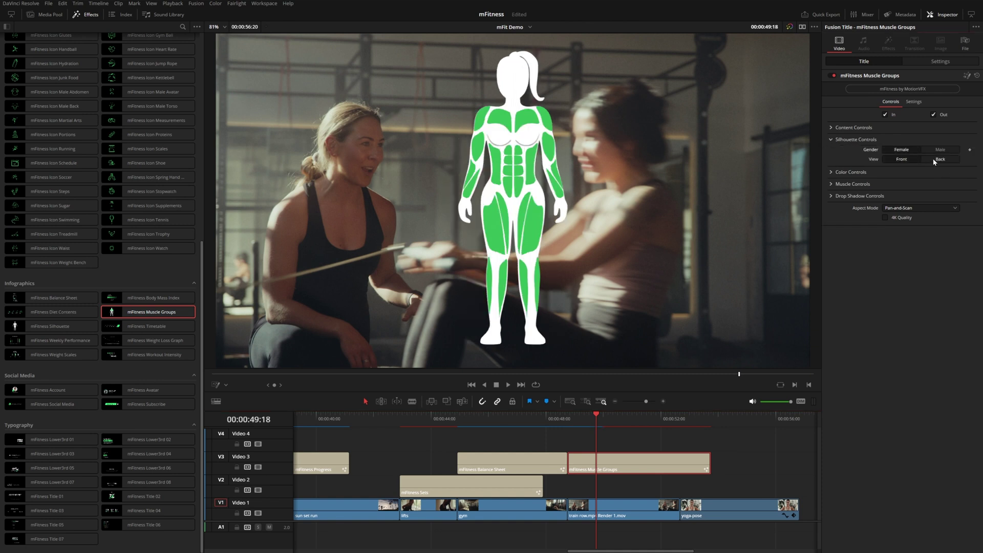
left_click(933, 159)
left_click(940, 150)
left_click(908, 159)
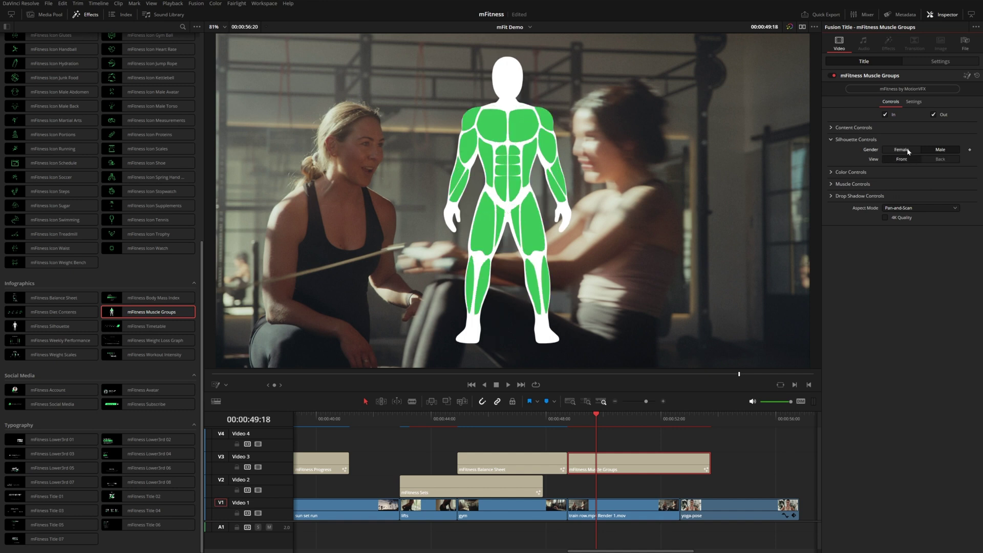
left_click(909, 151)
left_click(831, 139)
Step: Deactivate the Calves, Forearms and Quads on the silhouette, keeping Abs, Obliques, Pecs and the other muscles active
left_click(832, 162)
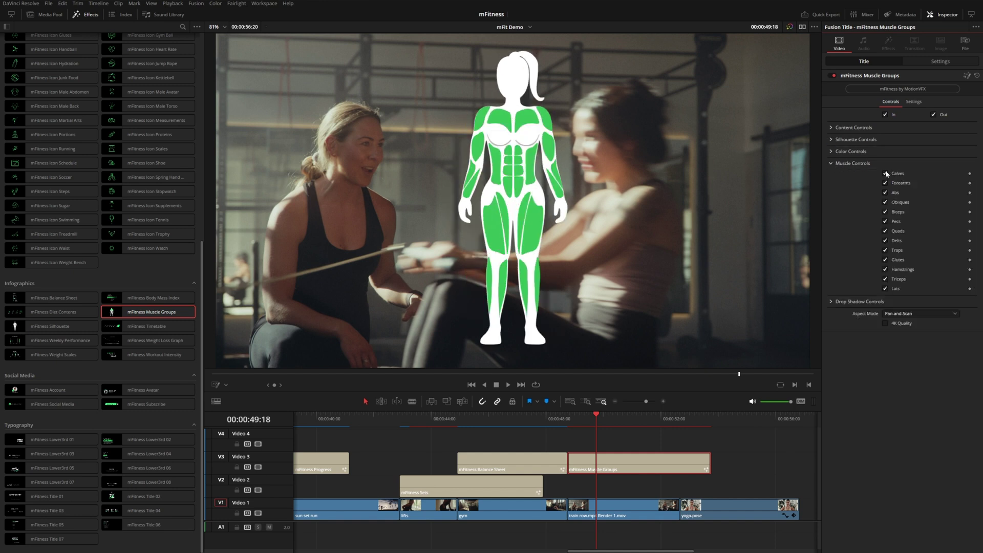
left_click(885, 183)
left_click(885, 173)
left_click(885, 193)
left_click(885, 202)
left_click(885, 202)
left_click(885, 193)
left_click(885, 221)
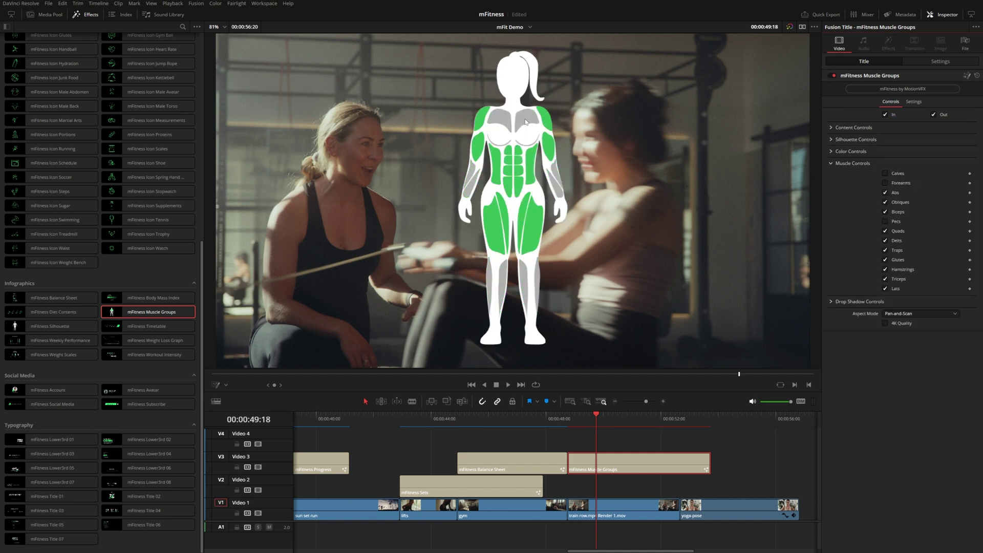
left_click(884, 221)
left_click(884, 231)
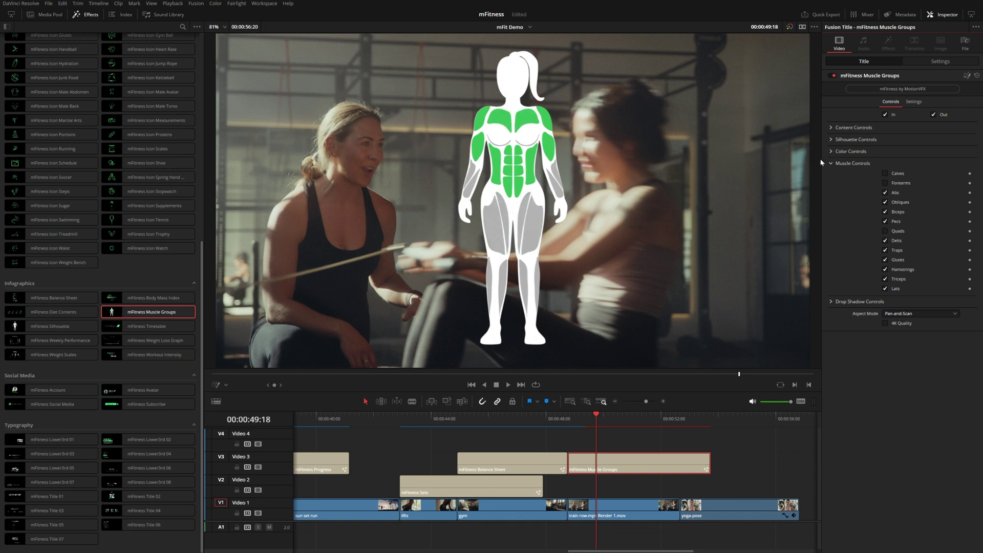
Step: Try out the muscles and inactive muscles colours of the Muscle Groups title and inspect its silhouette colour settings
left_click(831, 151)
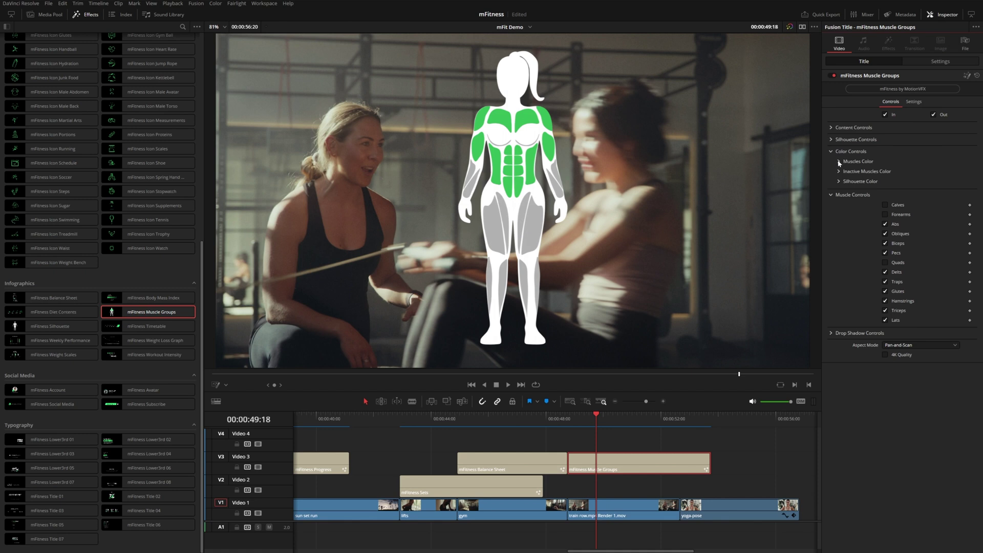
left_click(839, 162)
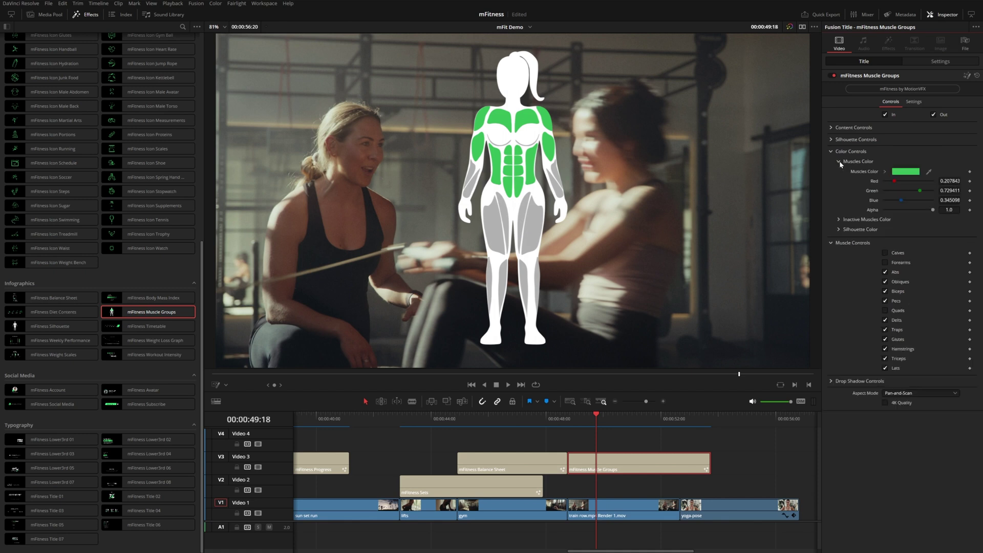
left_click(885, 173)
mouse_move(954, 198)
left_mouse_down()
mouse_move(953, 186)
mouse_move(954, 198)
left_mouse_up()
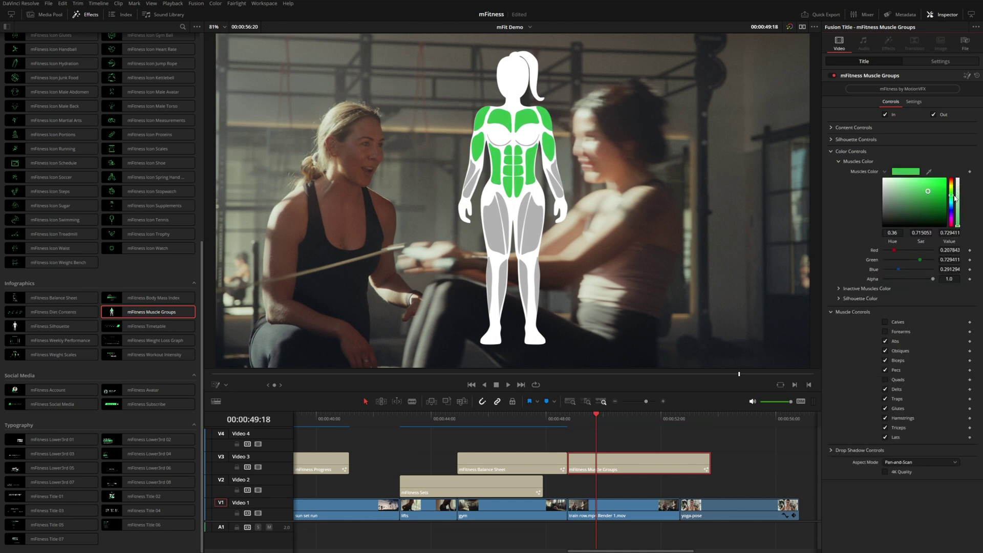
left_click(839, 162)
left_click(840, 172)
left_click(885, 182)
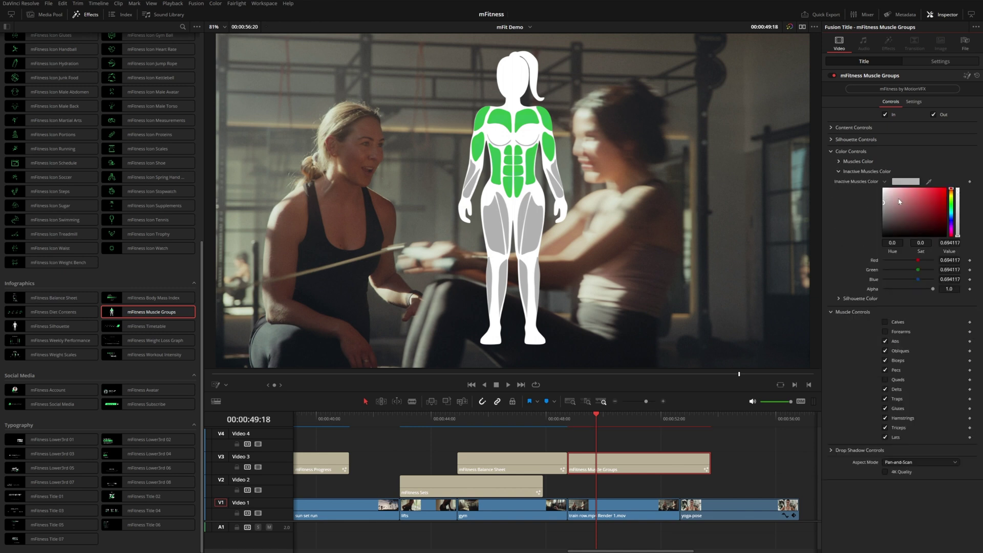
mouse_move(888, 203)
left_mouse_down()
mouse_move(882, 216)
mouse_move(882, 204)
left_mouse_up()
left_click(838, 172)
left_click(838, 183)
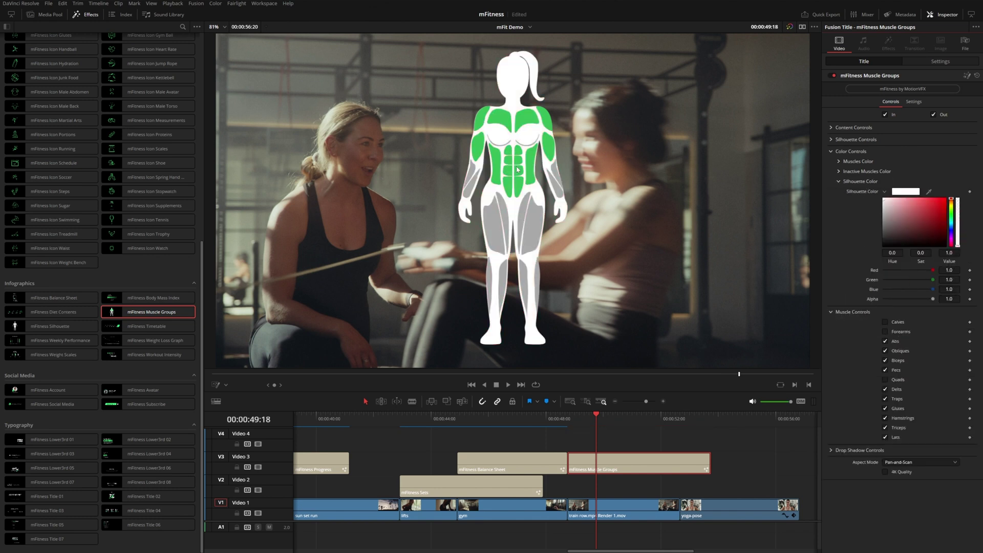
left_click(830, 151)
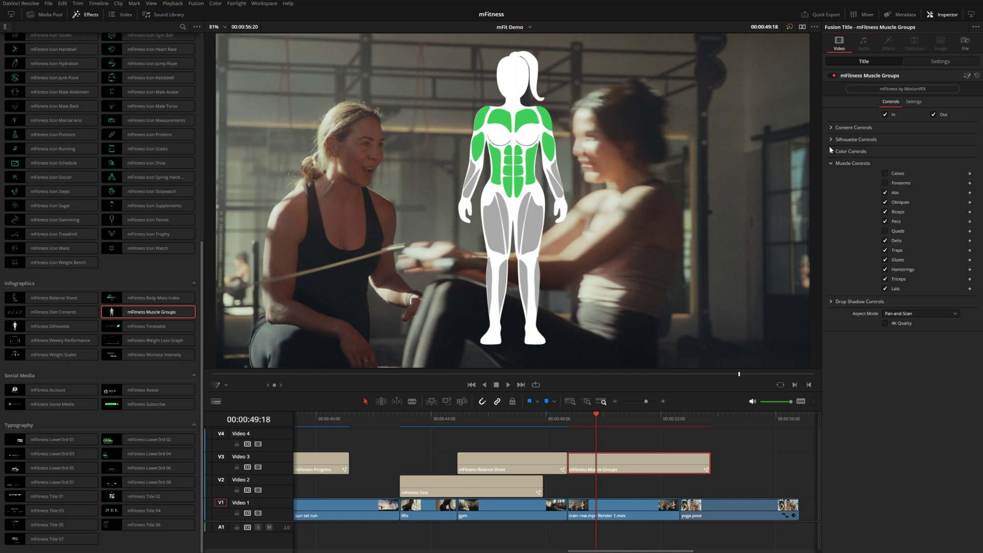
Step: Compare the Male and Female silhouettes with the chosen muscles, leave the gender on Female, and play the title
left_click(830, 140)
left_click(926, 149)
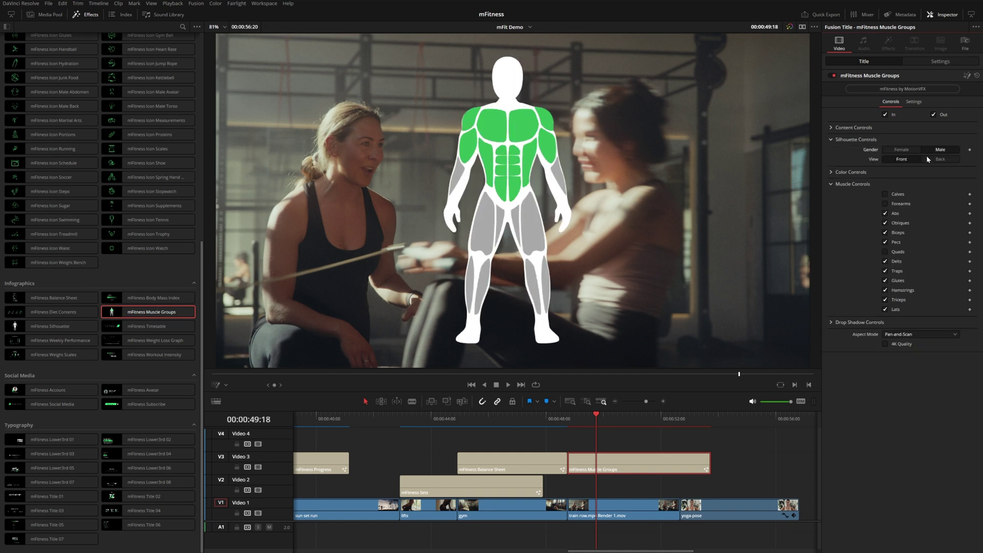
left_click(913, 149)
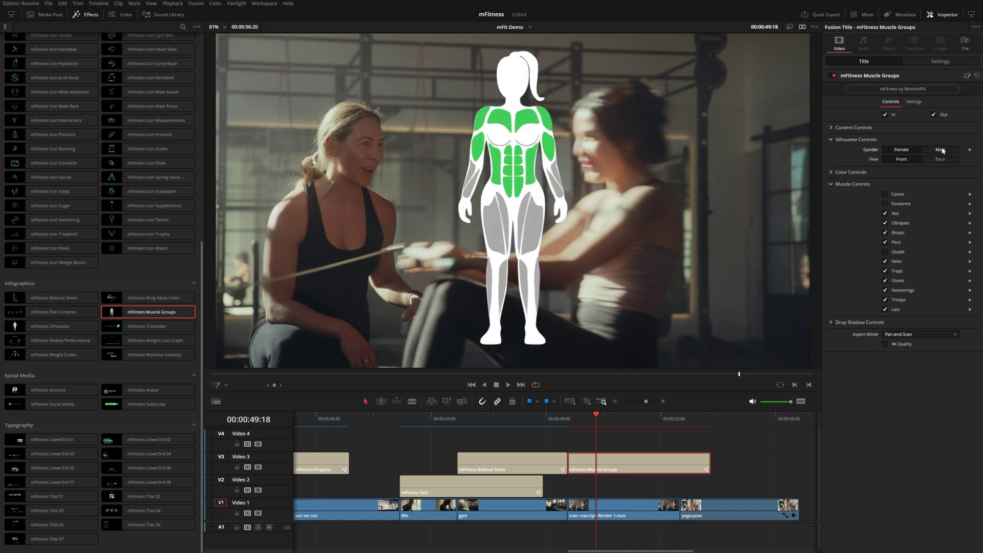
left_click(941, 150)
left_click(901, 150)
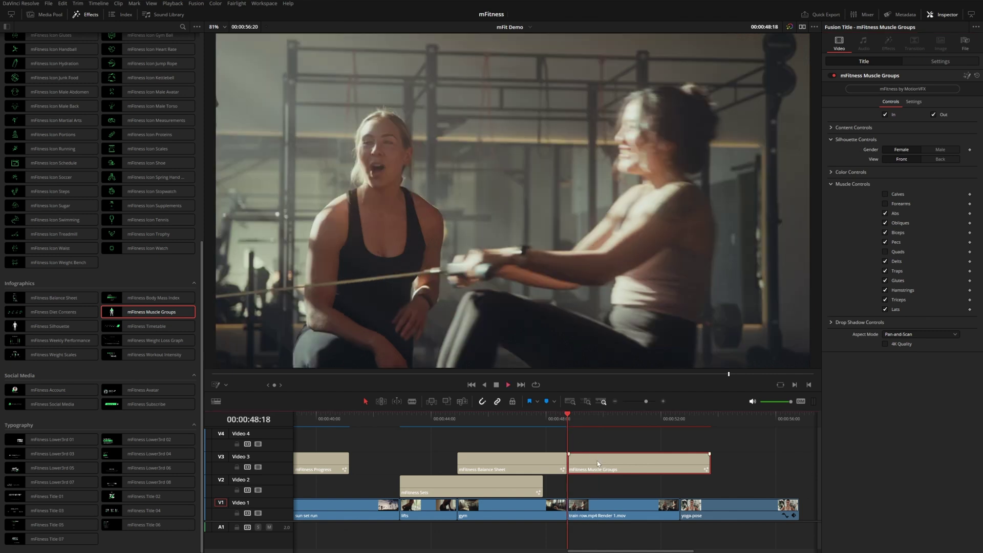
key("space")
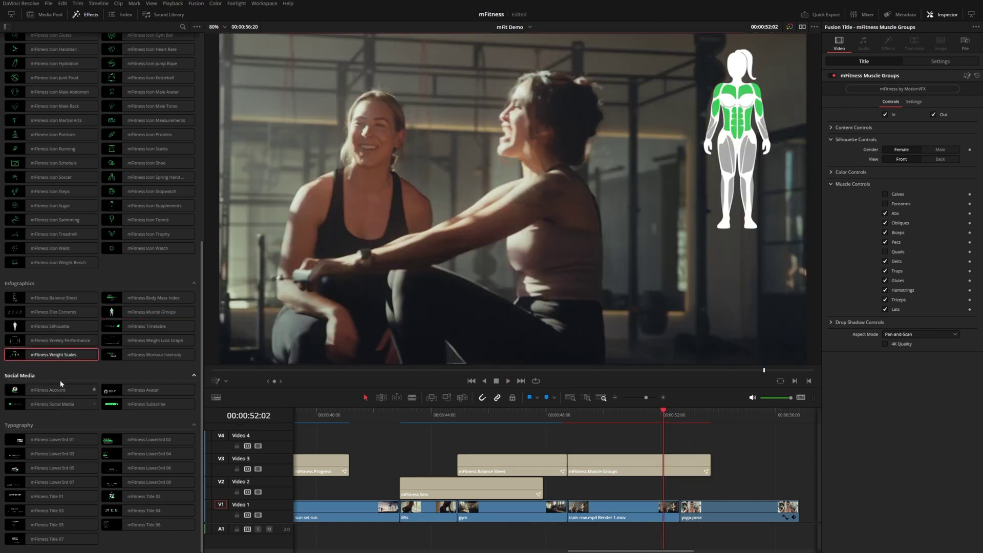
Step: Place the mFitness Weight Scales title on Video 4, aligned above the Muscle Groups clip
mouse_move(55, 354)
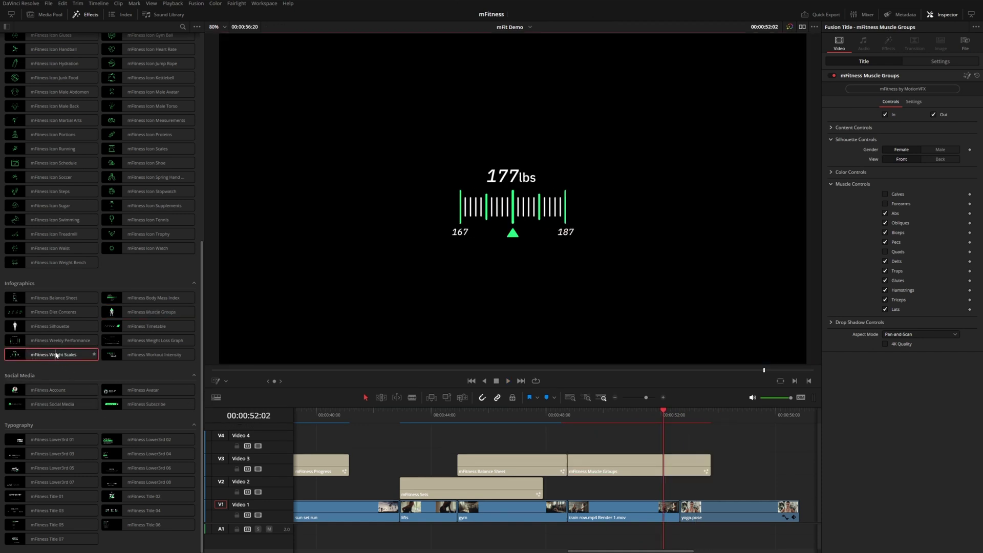
left_click_drag(45, 357, 599, 445)
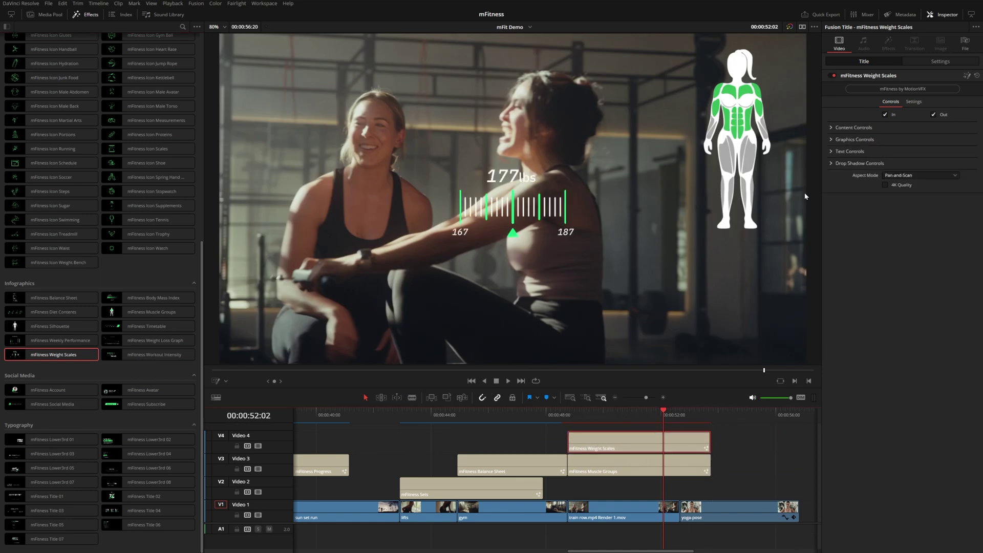
Step: Set the Weight Scales main number to 145 and play the title from its start
left_click(831, 152)
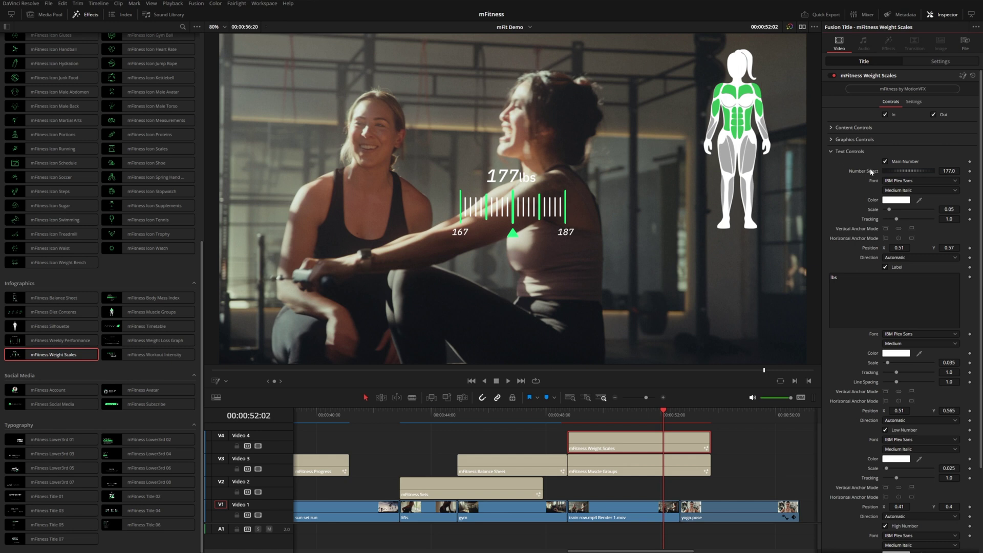
double_click(949, 171)
type("145")
key("Return")
left_click(569, 417)
key("space")
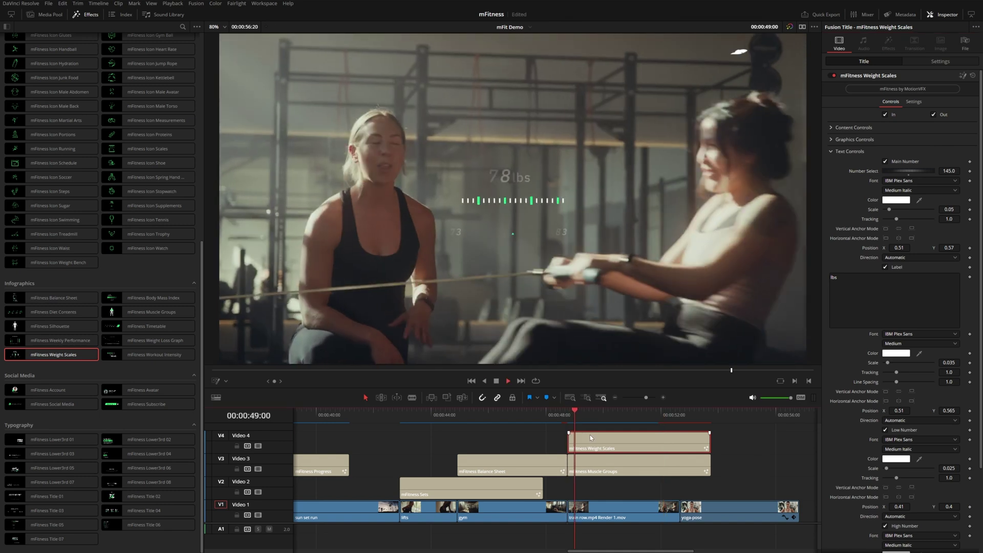
Step: Play the Weight Scales title from its start and move its graphic in the frame to just below the muscle silhouette
left_click(573, 419)
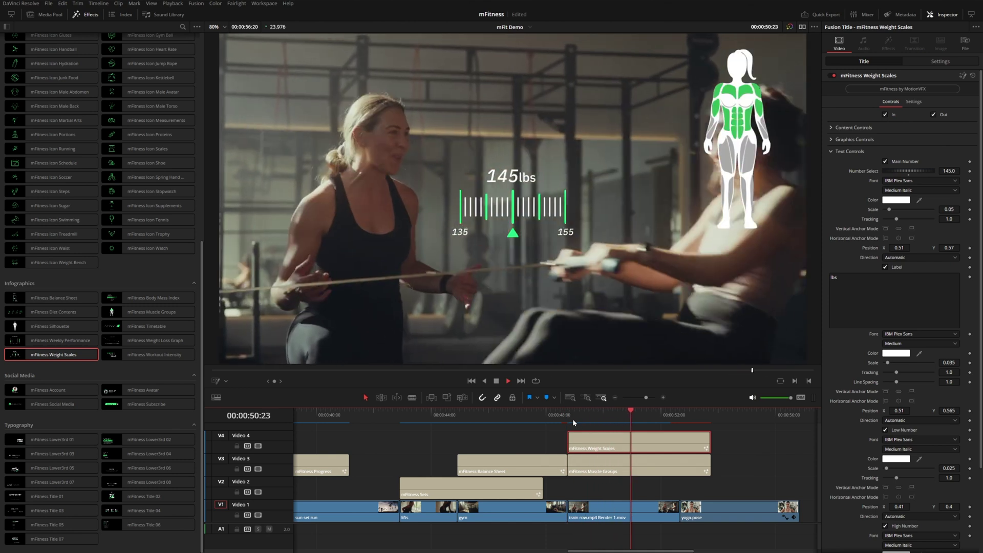
left_click(573, 419)
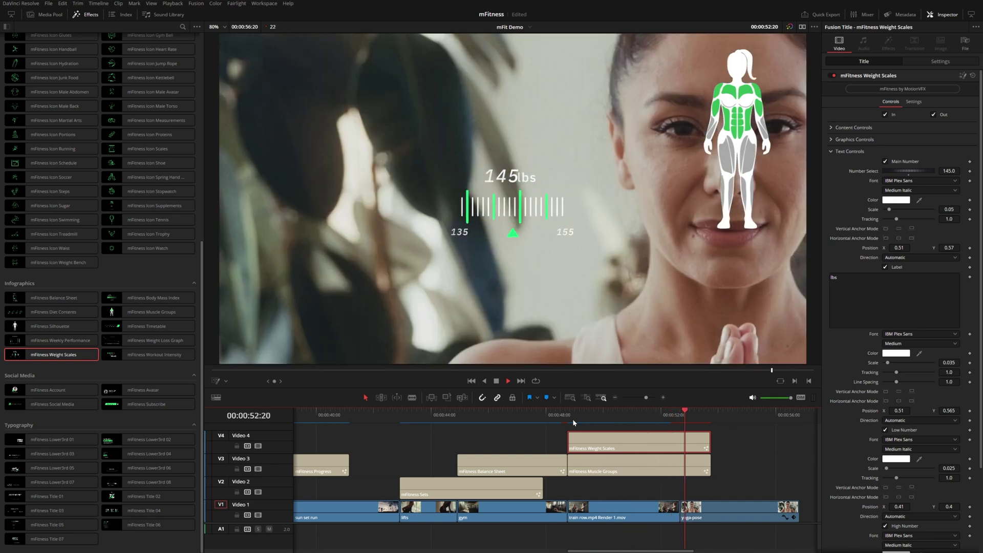
left_click(572, 419)
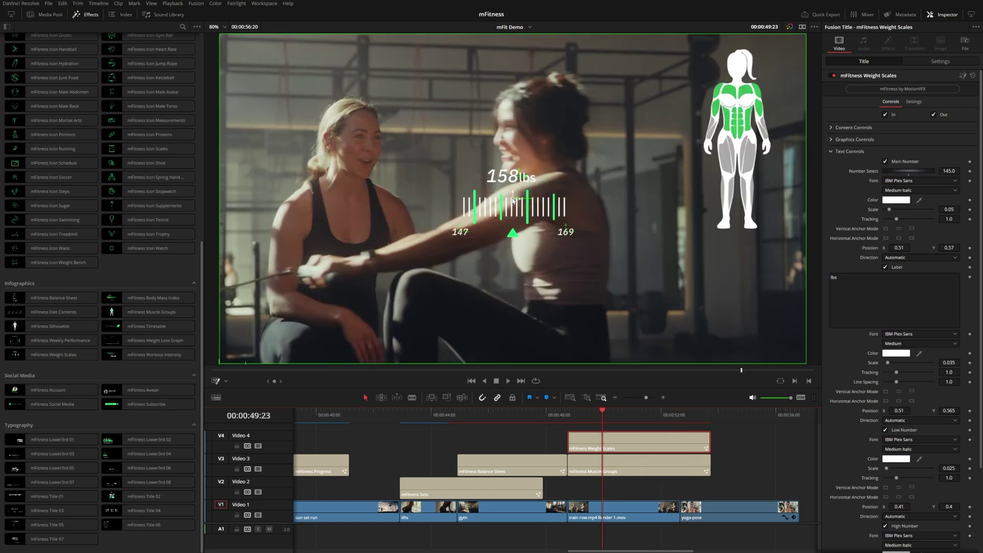
left_click_drag(512, 200, 736, 270)
left_click_drag(444, 106, 523, 150)
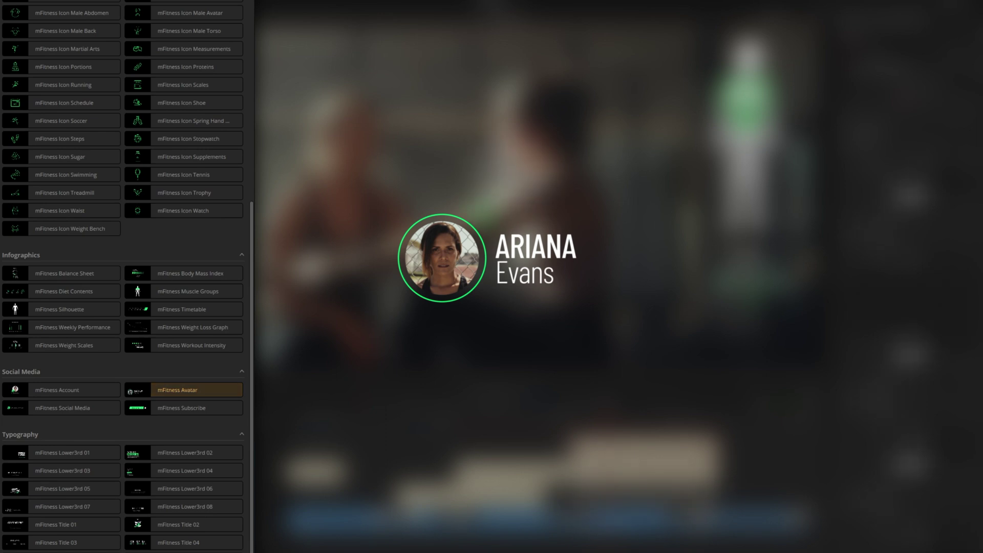
Step: Place the mFitness Account title on Video 2 below the Muscle Groups clip, then shrink and move its graphic over the seated trainer's knees
left_click(75, 390)
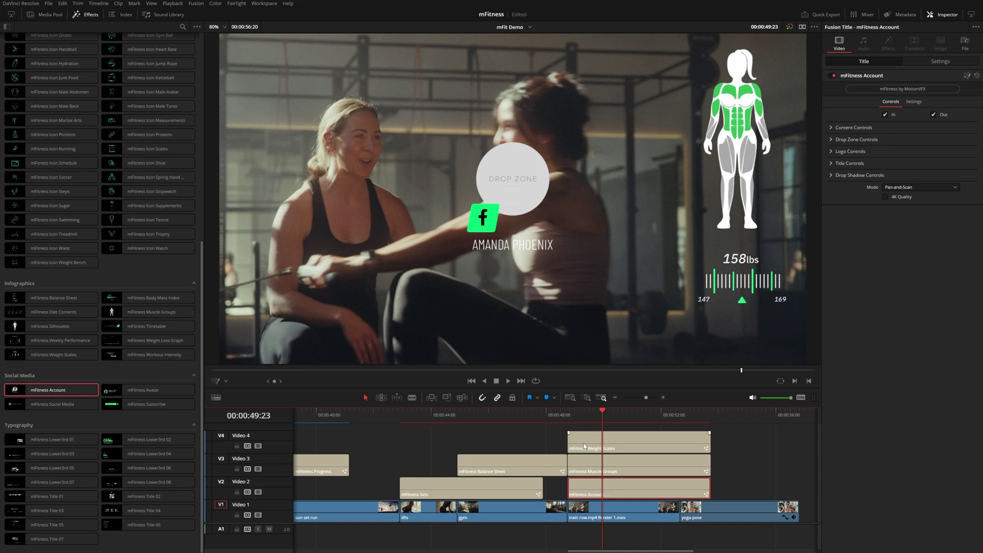
left_click(831, 128)
left_click_drag(954, 148, 895, 137)
left_click(854, 169)
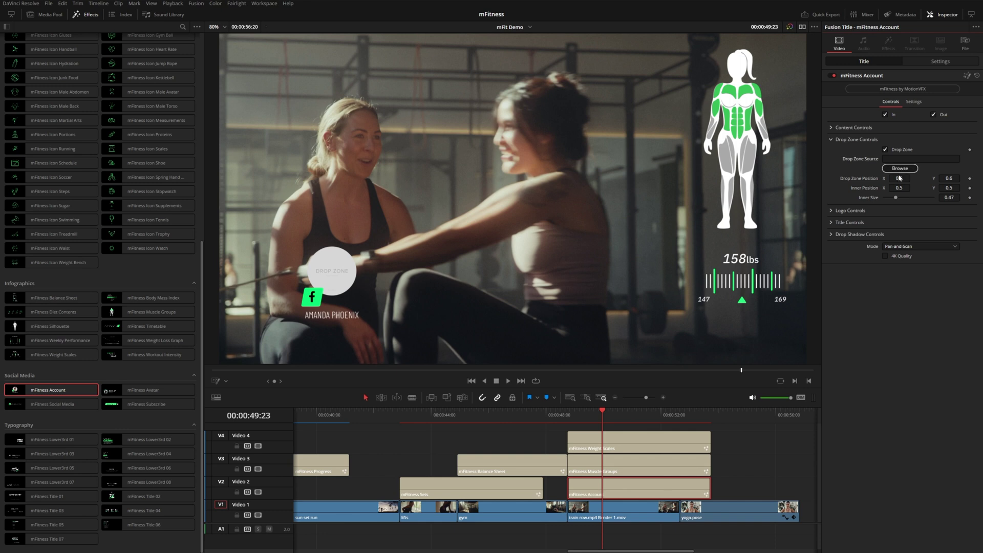
Step: Load person.jpg into the Account title's drop zone and set its inner position to X 0.591, Y 0.521 and inner size to 0.623
left_click(899, 171)
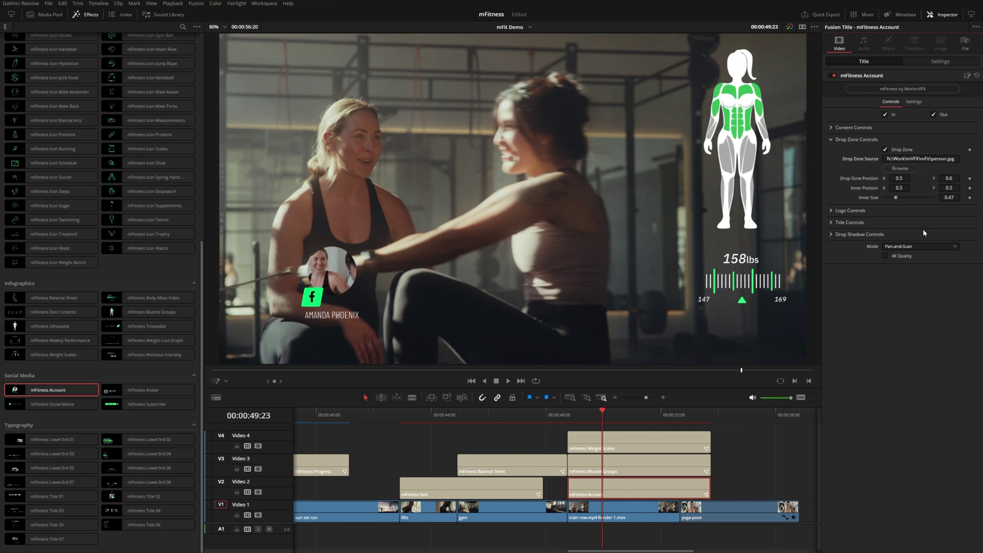
left_click_drag(864, 188, 897, 188)
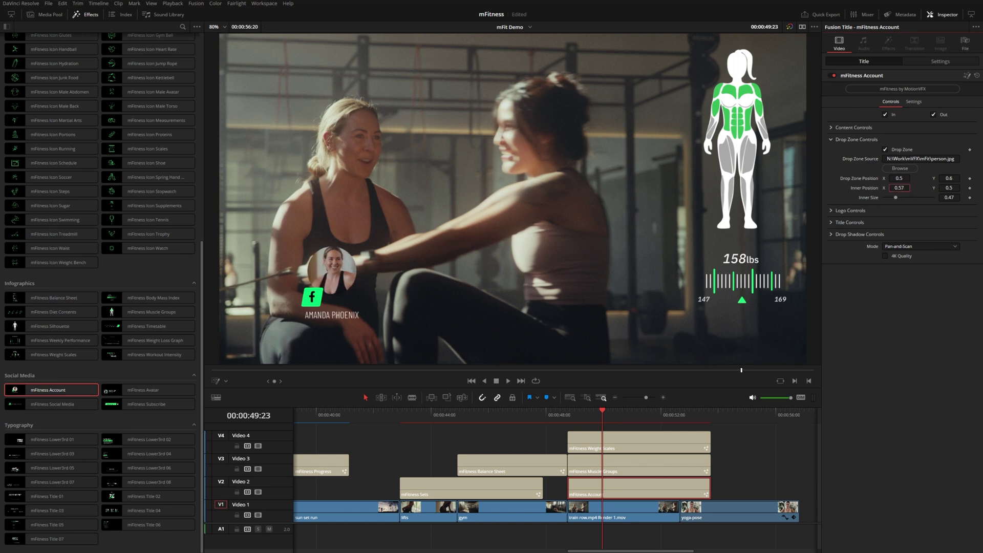
left_click_drag(949, 197, 960, 197)
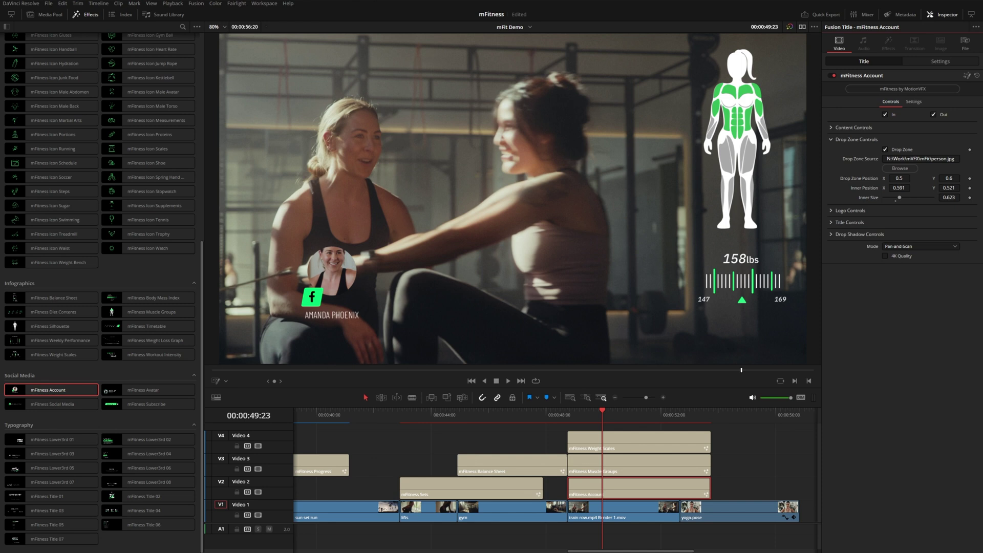
Step: Try the Custom Logo type on the Account title and set the logo type to Instagram
left_click(835, 140)
left_click(834, 151)
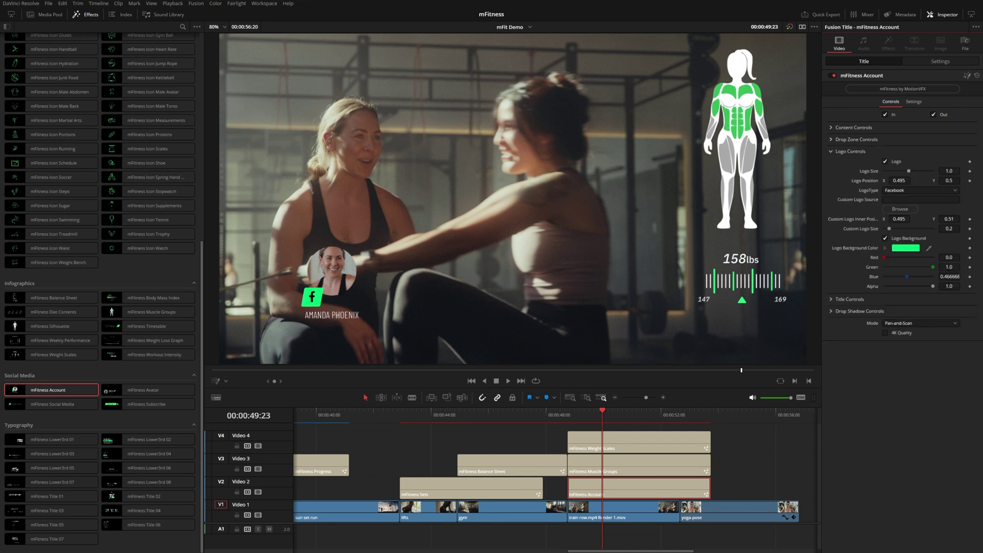
left_click(894, 190)
left_click(895, 208)
left_click(892, 190)
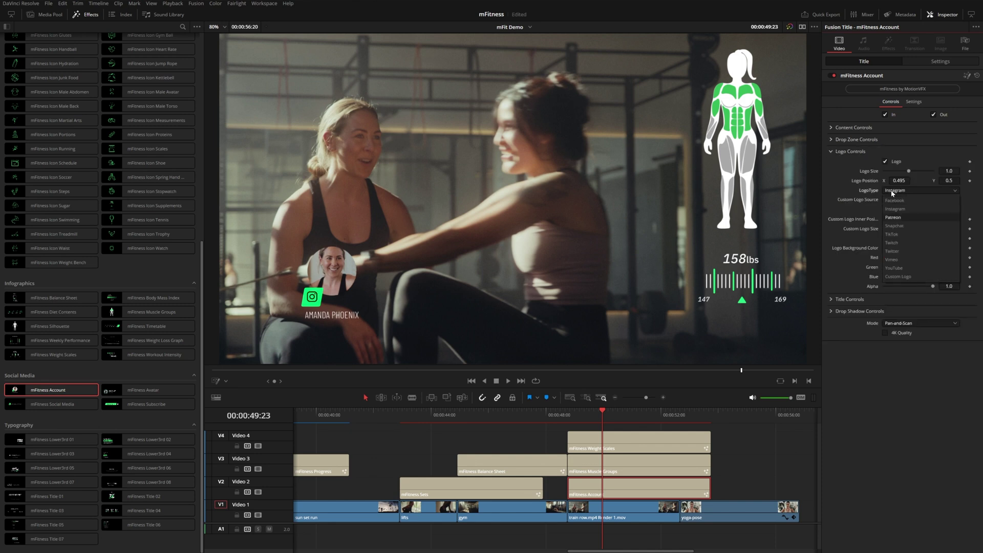
left_click(891, 191)
left_click(892, 192)
left_click(895, 277)
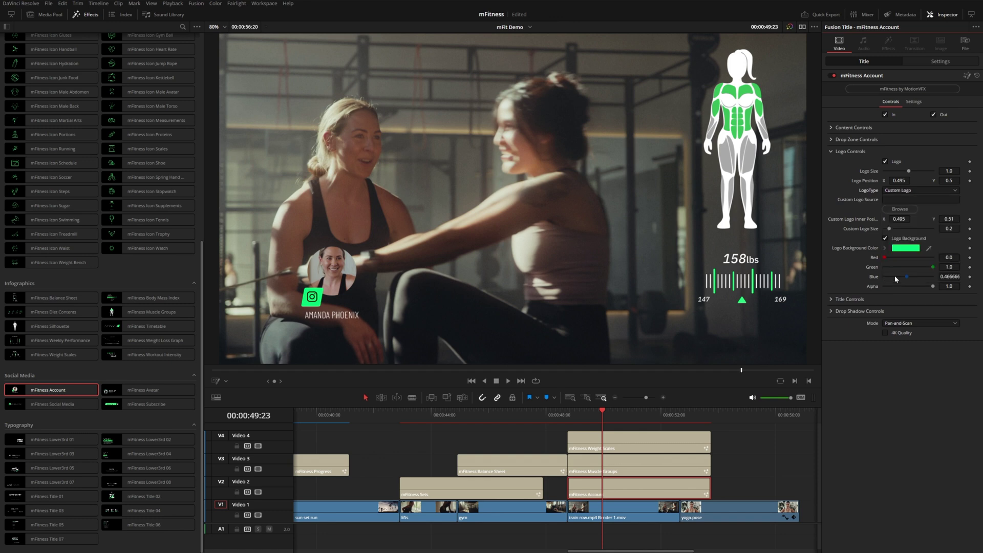
left_click(899, 191)
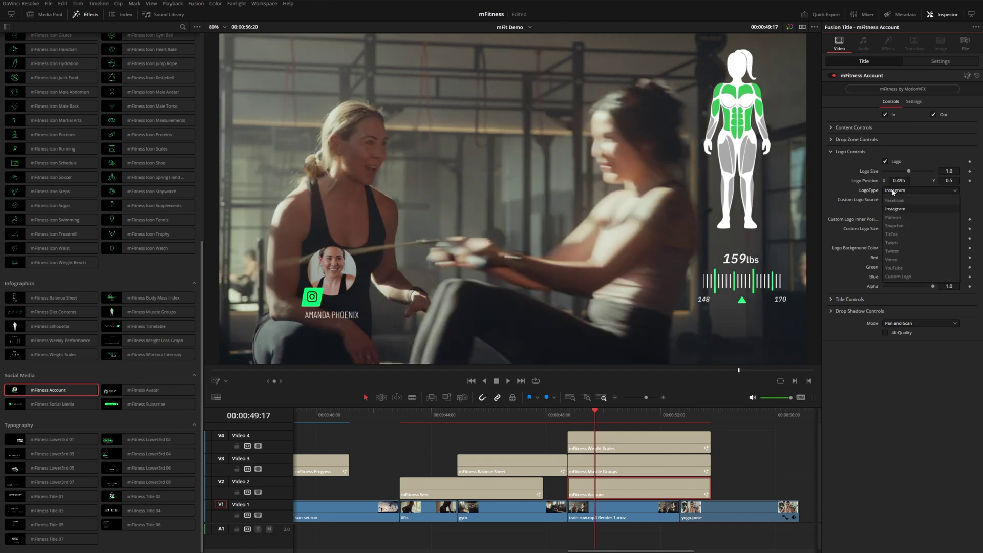
left_click(893, 191)
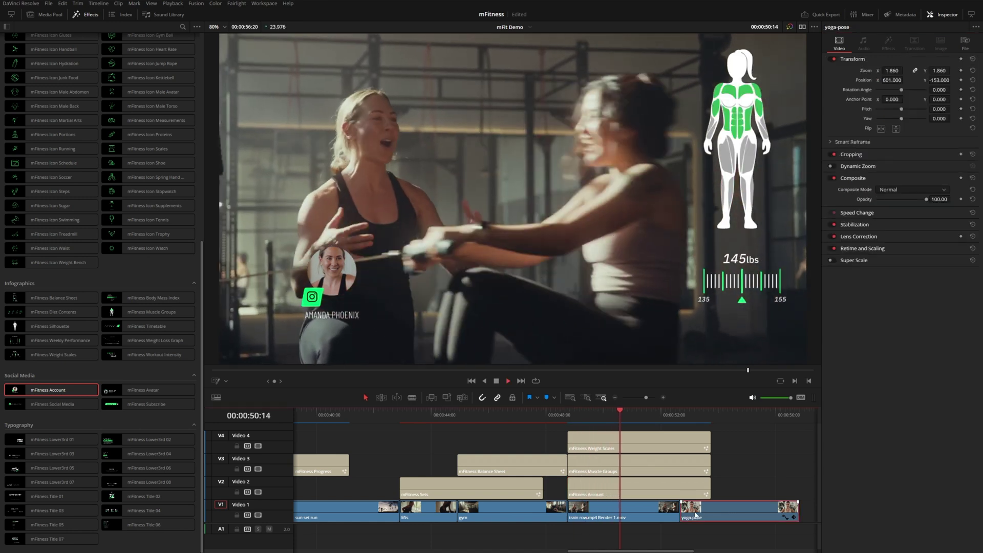
Step: Move the yoga-pose clip to start where the stacked titles end and place the mFitness Subscribe title above it on Video 2
left_click_drag(695, 516, 724, 515)
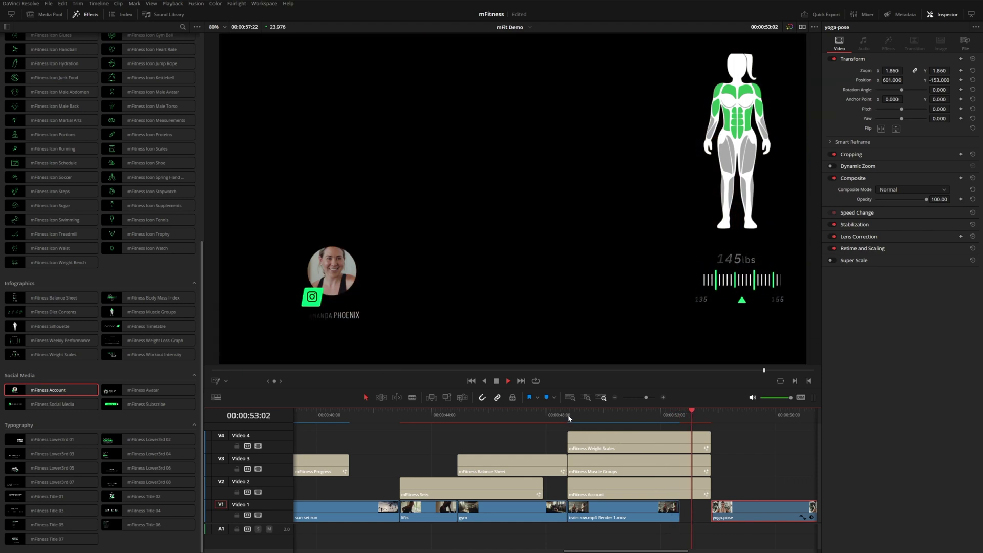
left_click(567, 415)
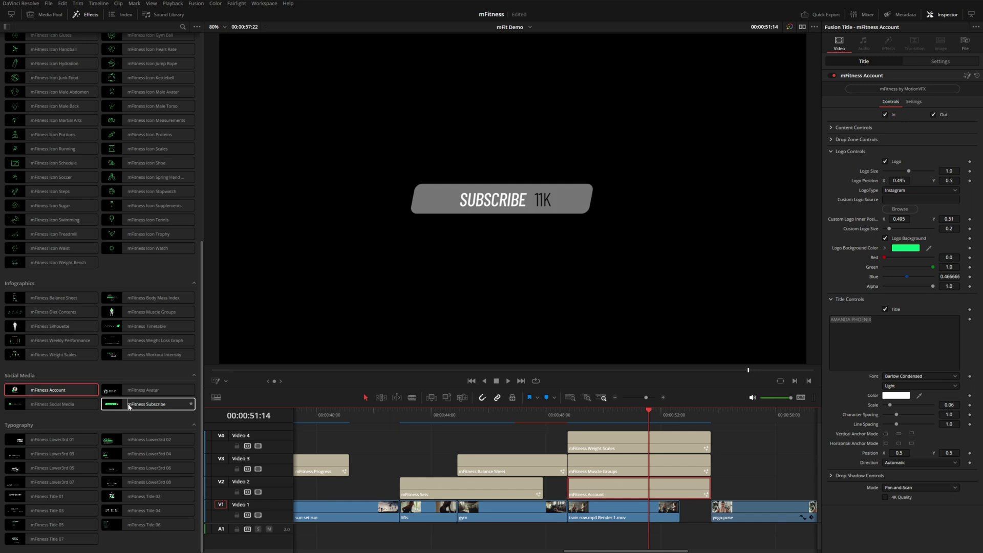
left_click_drag(138, 405, 709, 464)
scroll(708, 462, "right", 4)
left_click(502, 420)
left_click_drag(565, 489, 553, 489)
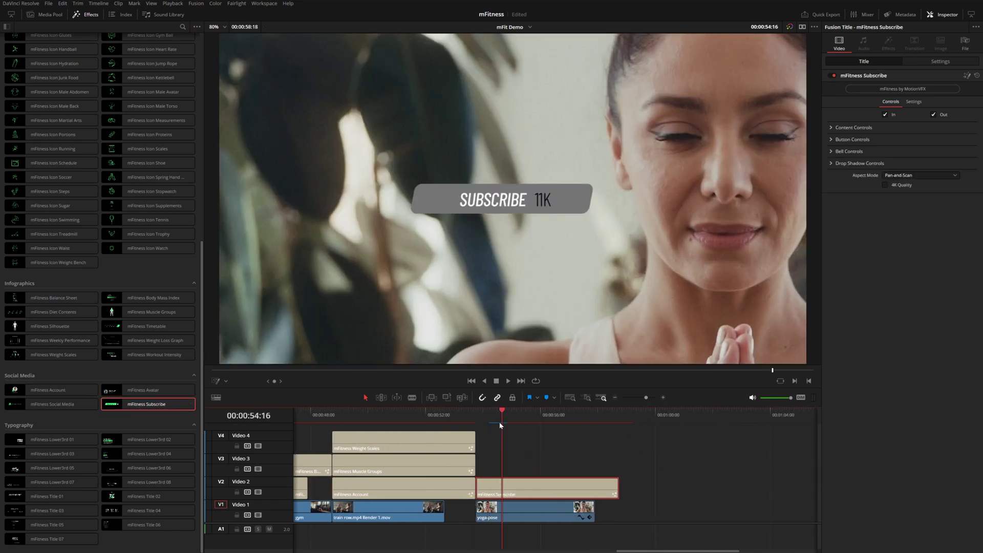
Step: Play the Subscribe title from its start
left_click_drag(500, 425, 485, 421)
key("space")
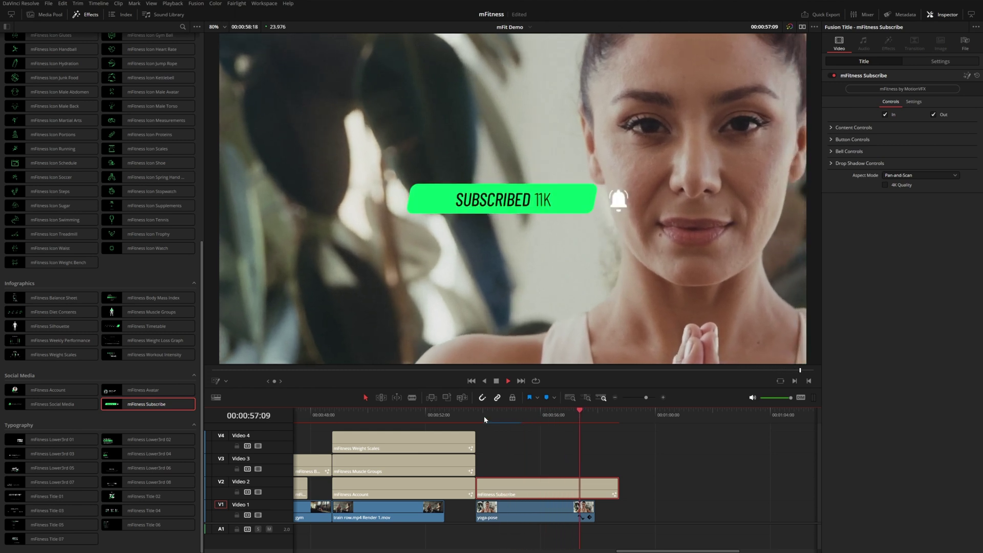
left_click(485, 419)
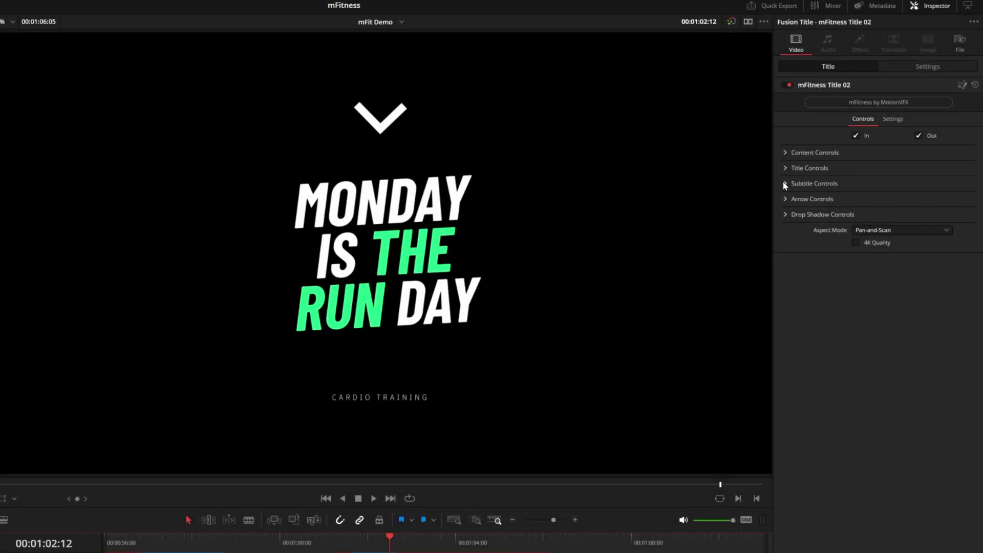
Step: Set the Title 02 write-on range to 0.0–0.295 and change its second colour to yellow
left_click(785, 168)
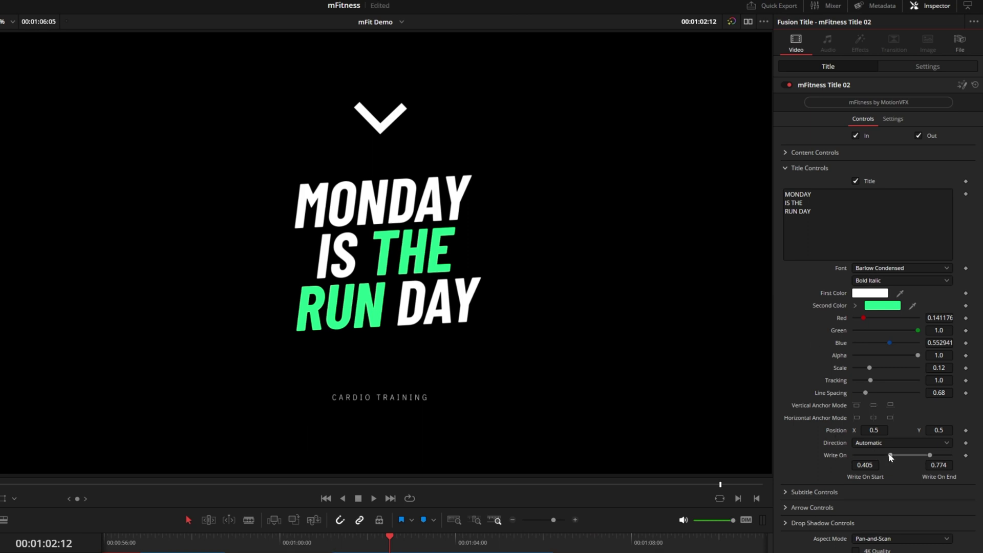
mouse_move(890, 455)
left_mouse_down()
mouse_move(862, 455)
mouse_move(917, 456)
mouse_move(884, 456)
left_mouse_up()
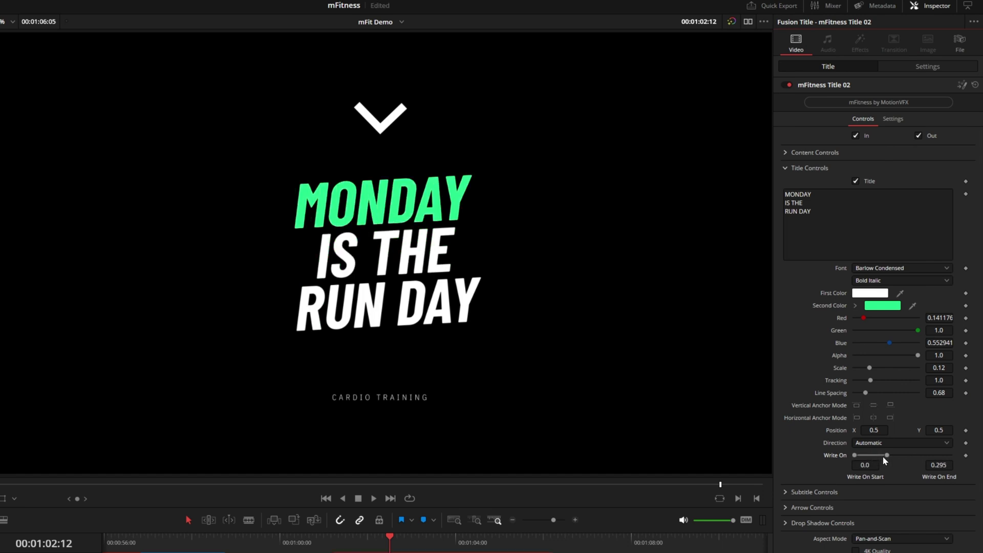
left_click(855, 306)
left_click_drag(943, 342, 944, 365)
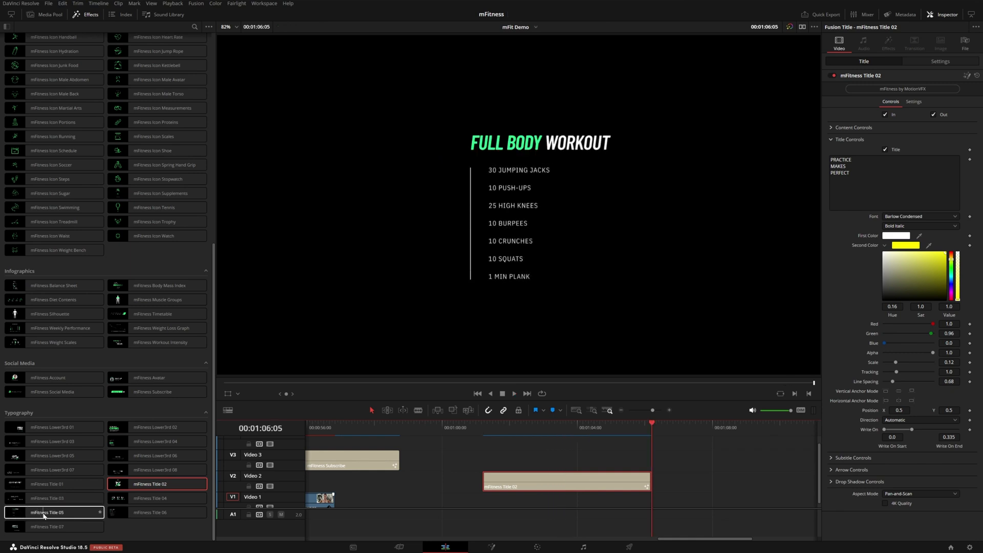
Step: Place the mFitness Title 05 title after Title 02 on Video 2, play it, and select the exercise list in its description text
left_click_drag(44, 515, 679, 472)
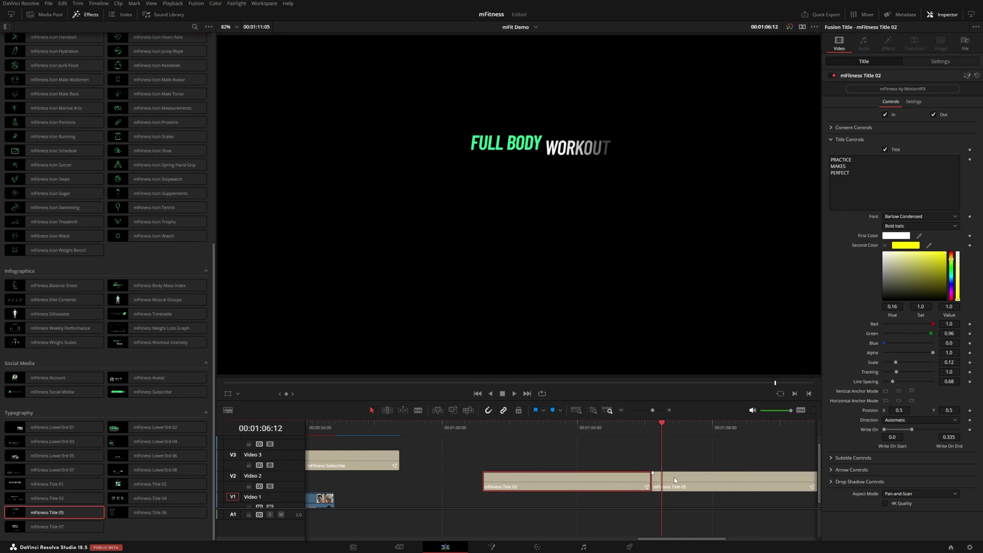
left_click(674, 477)
key("space")
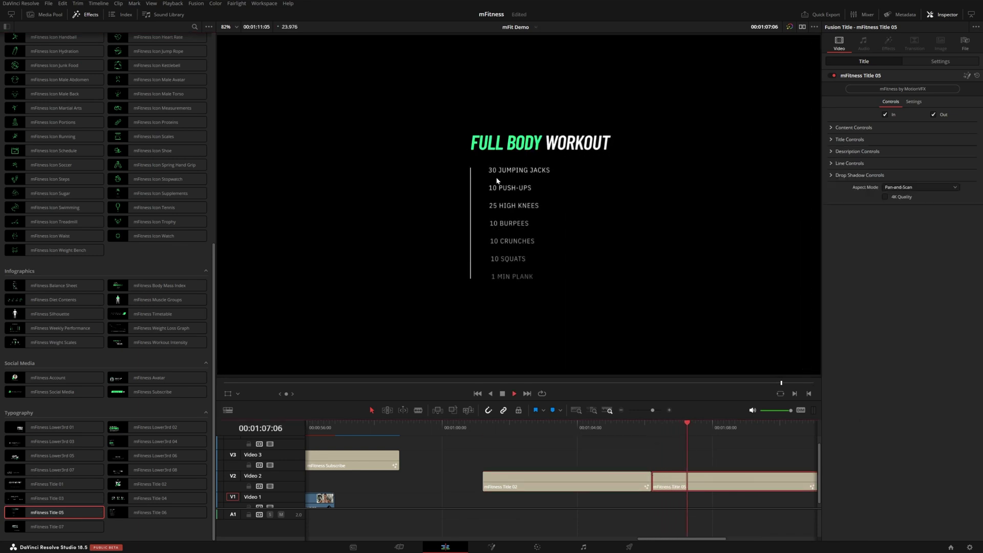
left_click(834, 152)
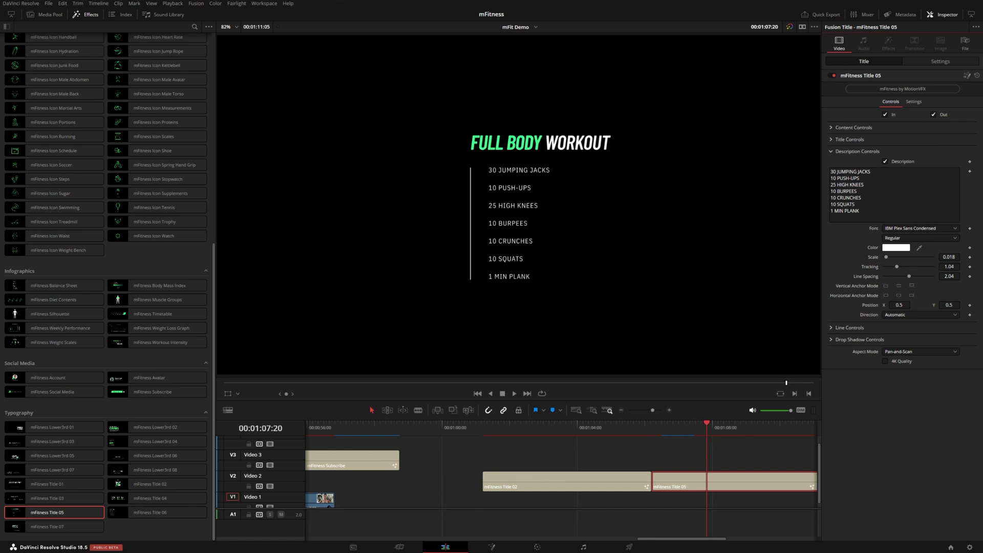
left_click_drag(860, 211, 830, 171)
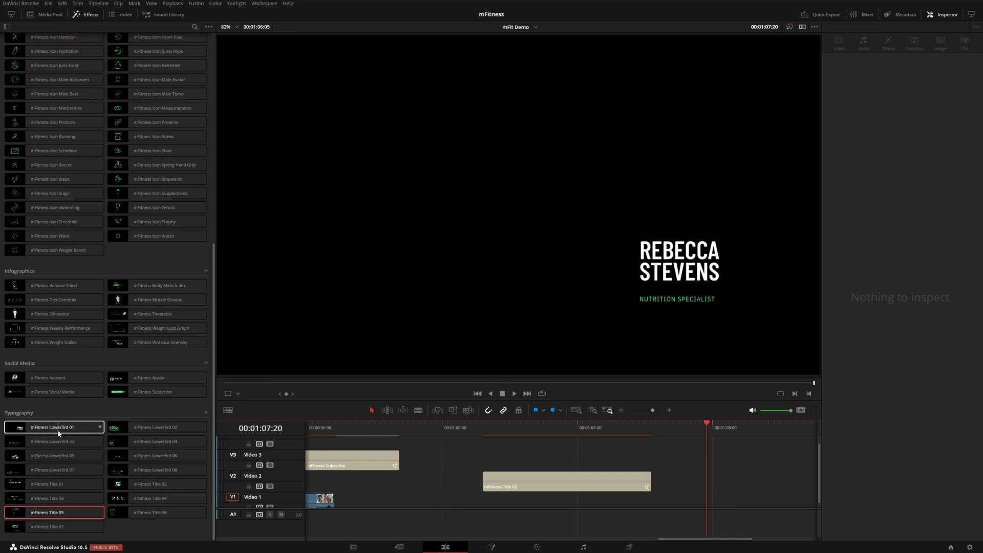
Step: Place the mFitness Lower3rd 04 title after Title 02 on Video 2 and set its frame's text range to 0.733–0.833
left_click_drag(130, 444, 698, 485)
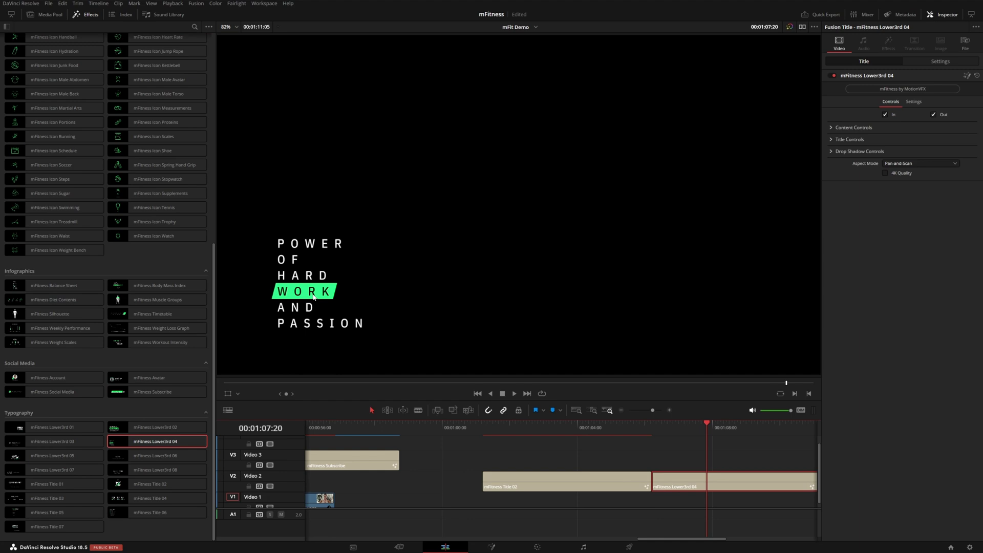
left_click(832, 139)
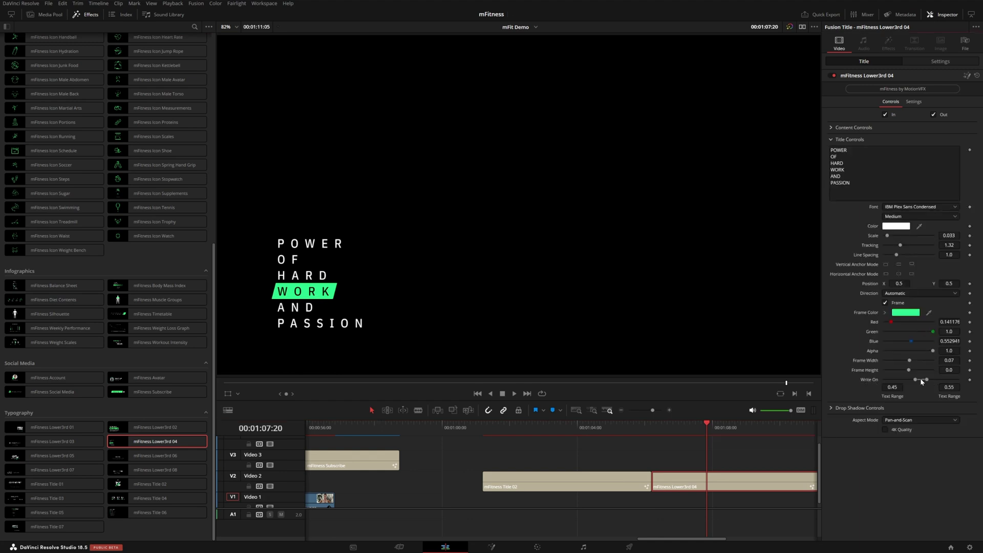
left_click_drag(917, 380, 942, 382)
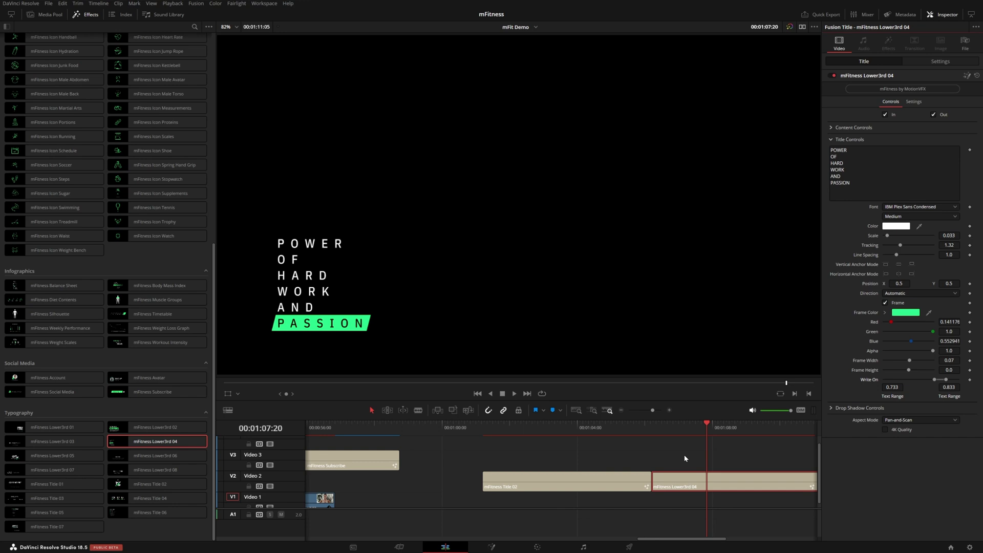
Step: Create a new timeline with its own format settings, using the vertical version of the 1920 x 1080 HD resolution
key("ctrl+n")
left_click(462, 236)
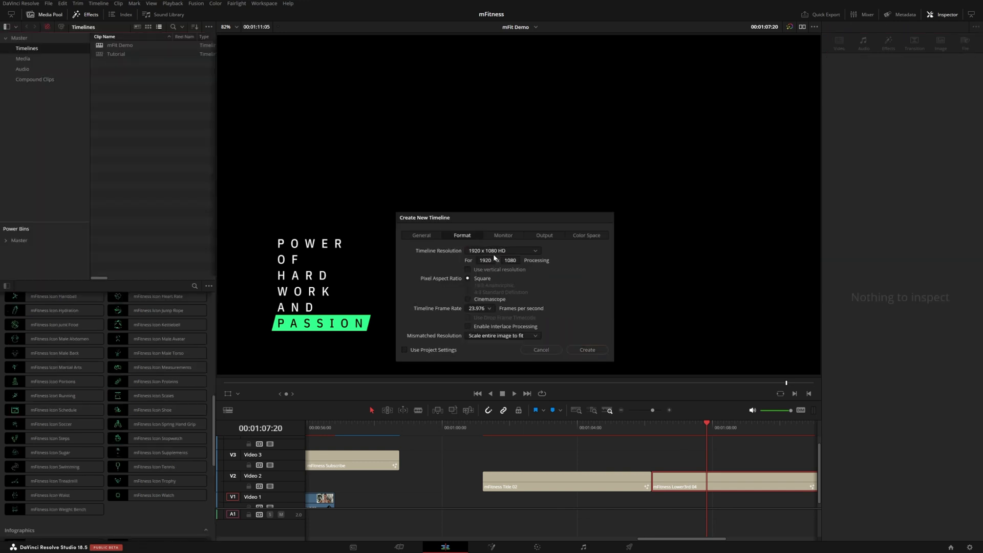
left_click(480, 271)
left_click(577, 349)
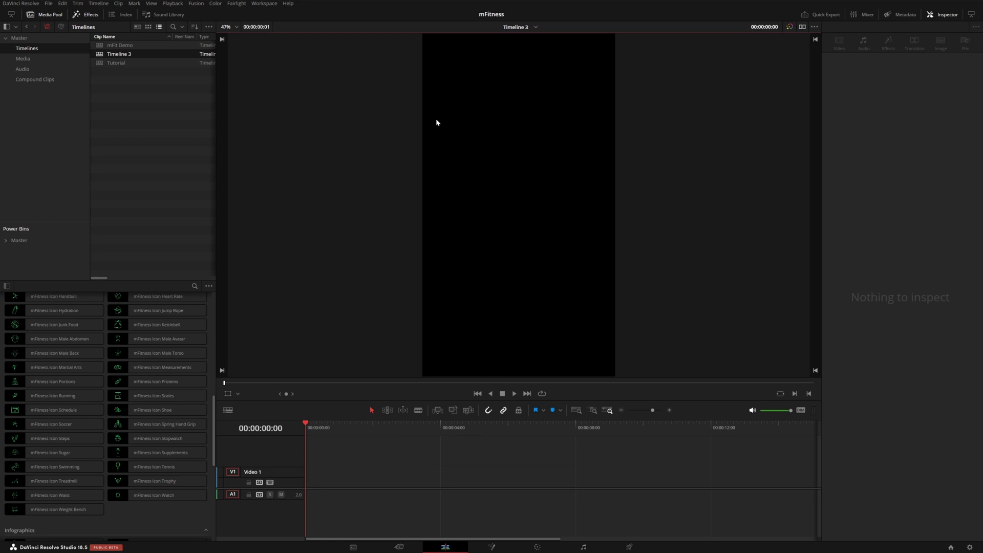
Step: Place the mFitness Lower3rd 03 title at the start of Video 1 in the vertical timeline and play it
scroll(102, 399, "down", 8)
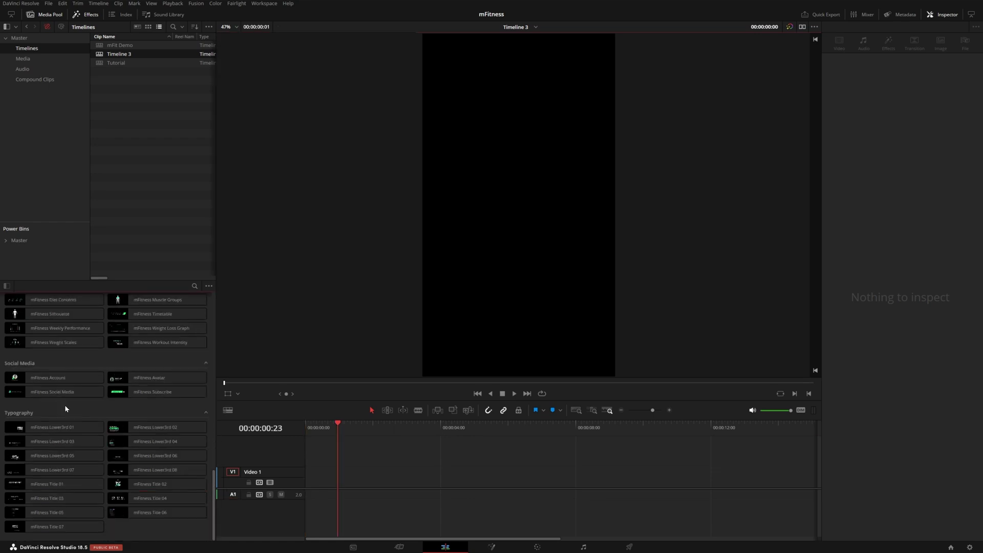
left_click_drag(15, 444, 307, 479)
key("space")
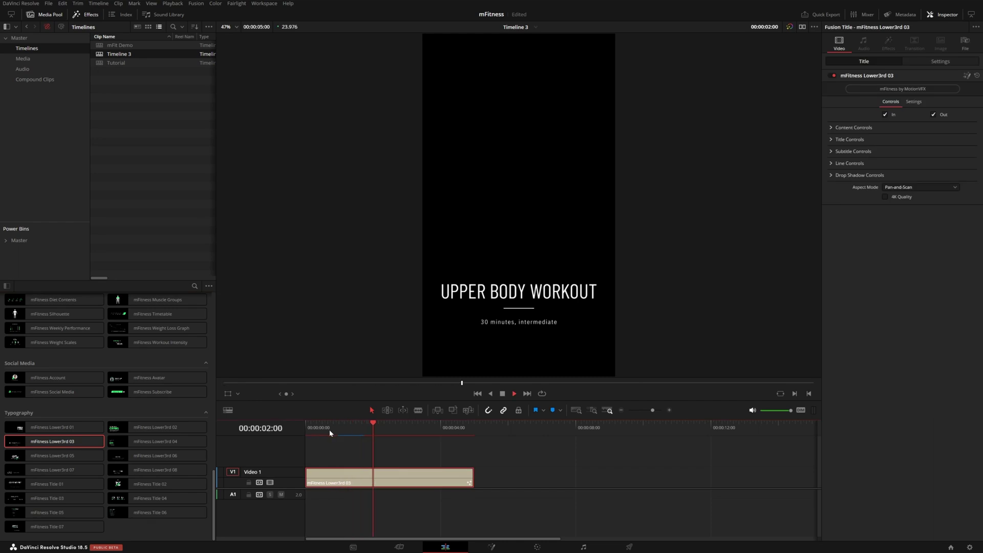
left_click(303, 428)
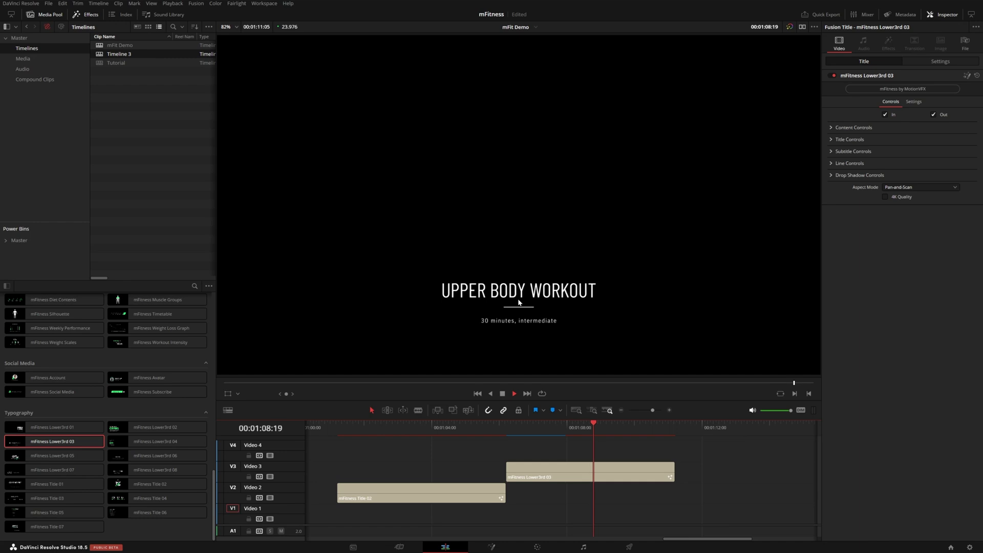
Step: Switch back to the vertical Timeline 3 and enable 4K Quality for its Muscle Groups title
left_click(517, 27)
left_click(523, 47)
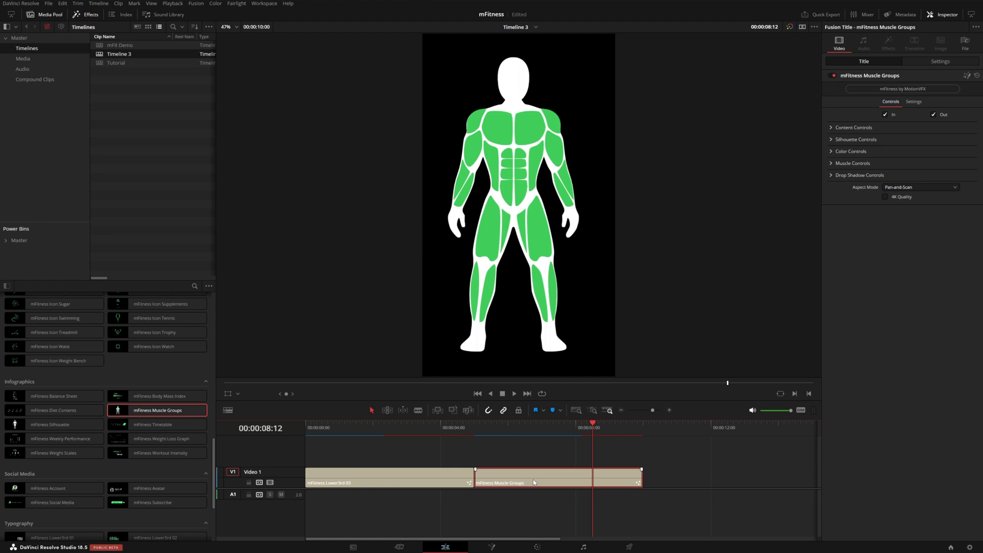
left_click(885, 198)
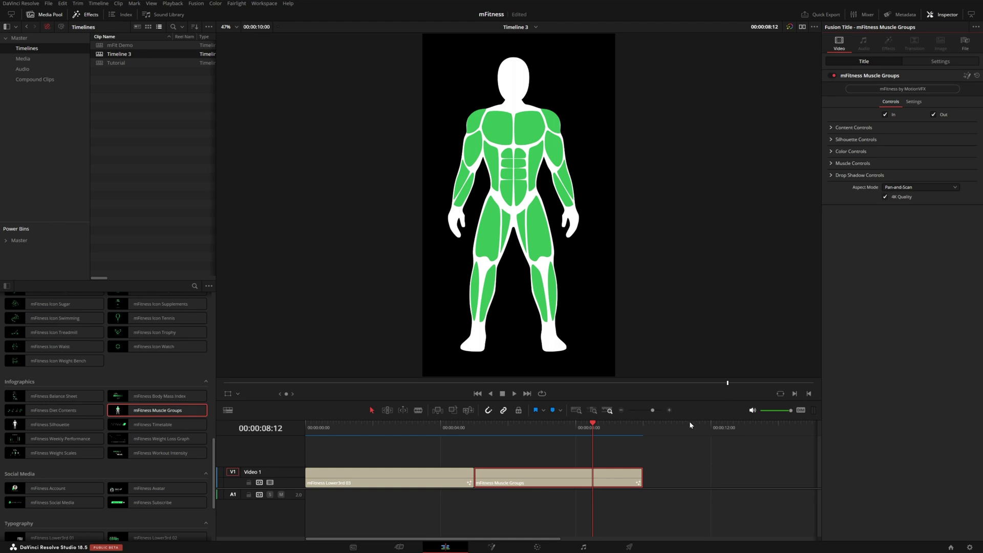
left_click_drag(512, 432, 604, 437)
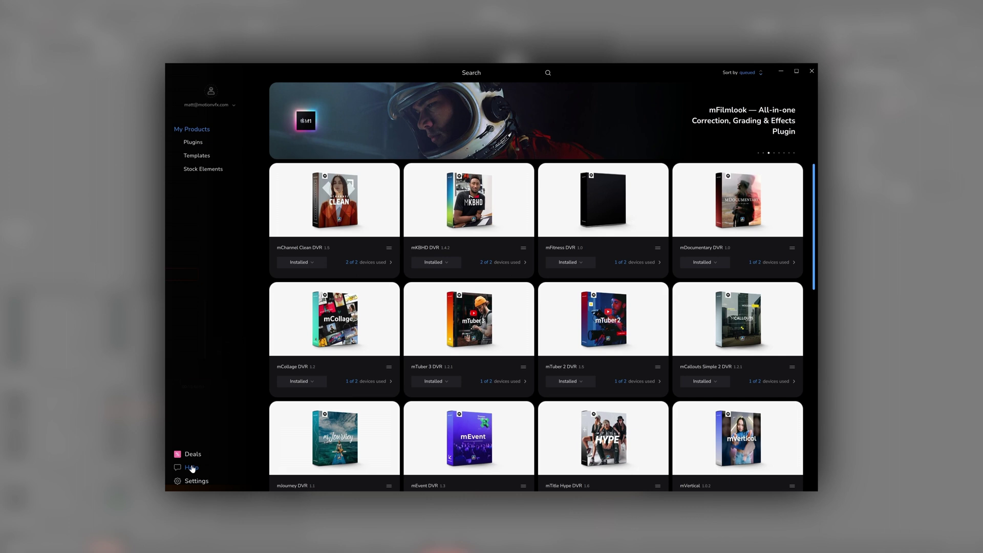
Step: Switch to the MotionVFX product manager and open its help chat
left_click(191, 467)
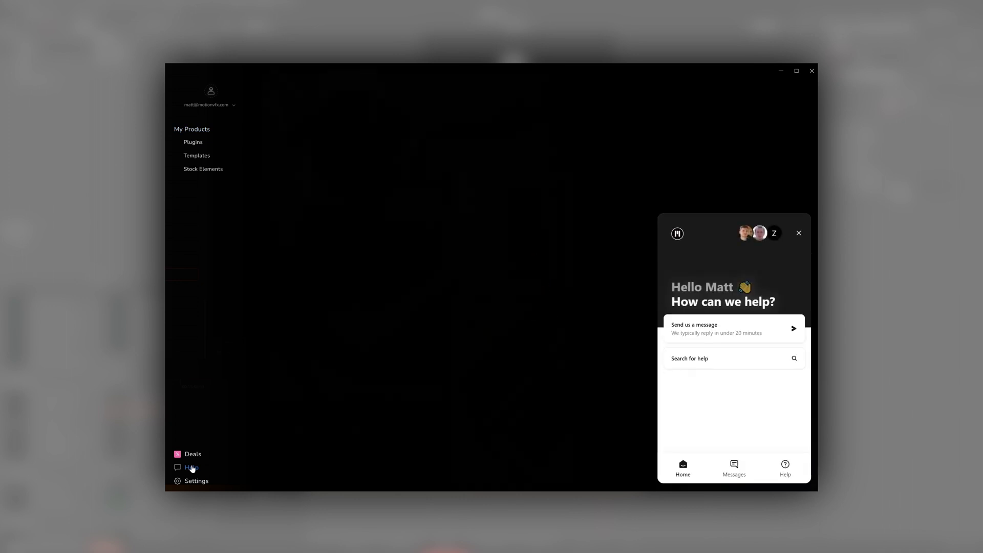